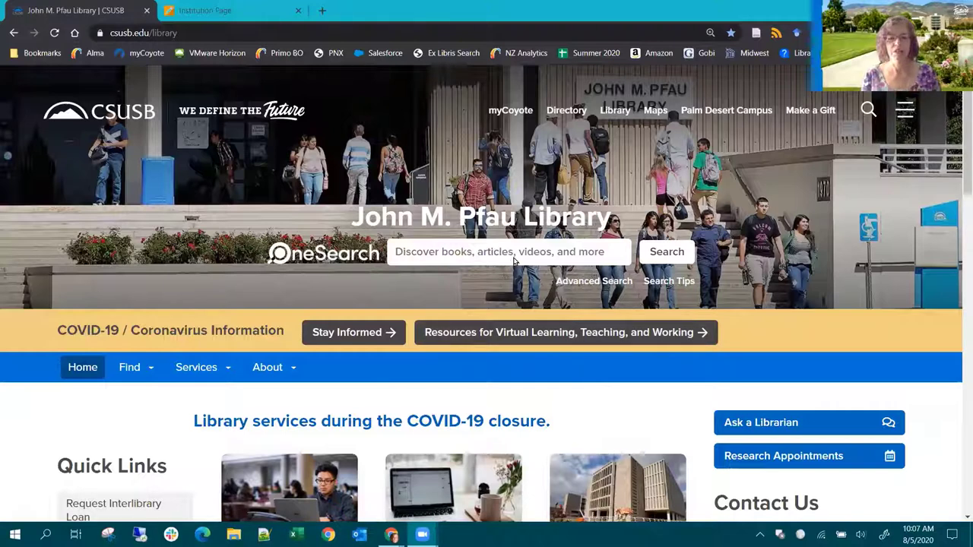
# - Search OneSearch for "linking" and open the Linking to Library Resources guide
pyautogui.click(486, 255)
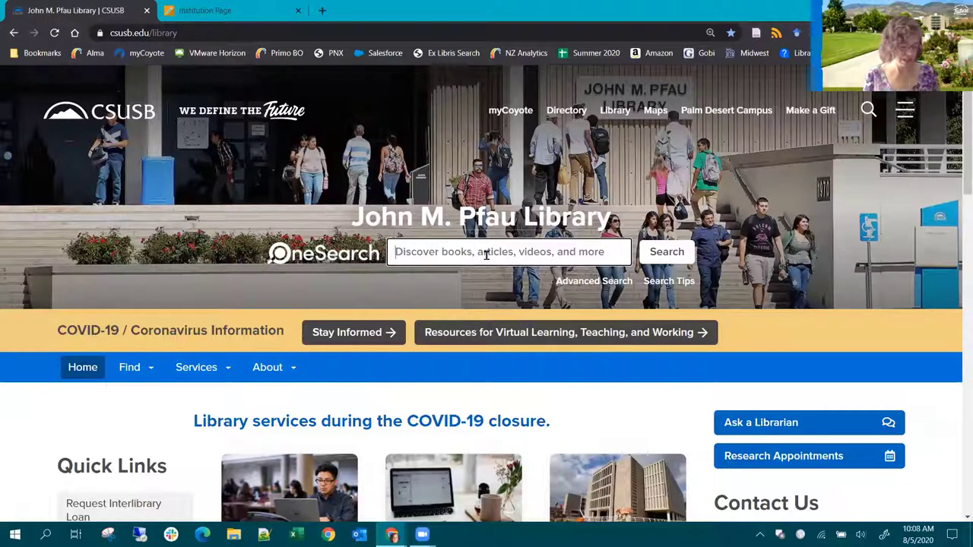
pyautogui.write('linking')
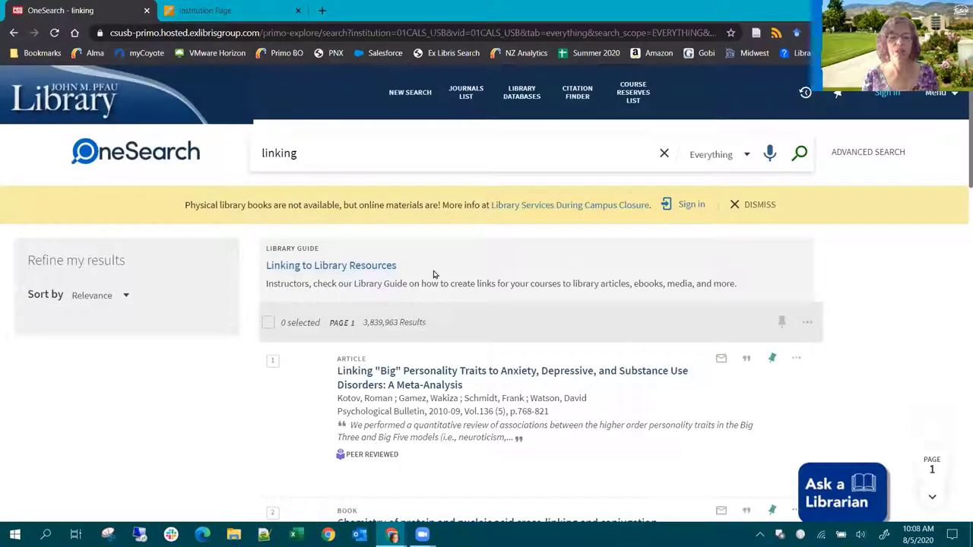
pyautogui.click(360, 265)
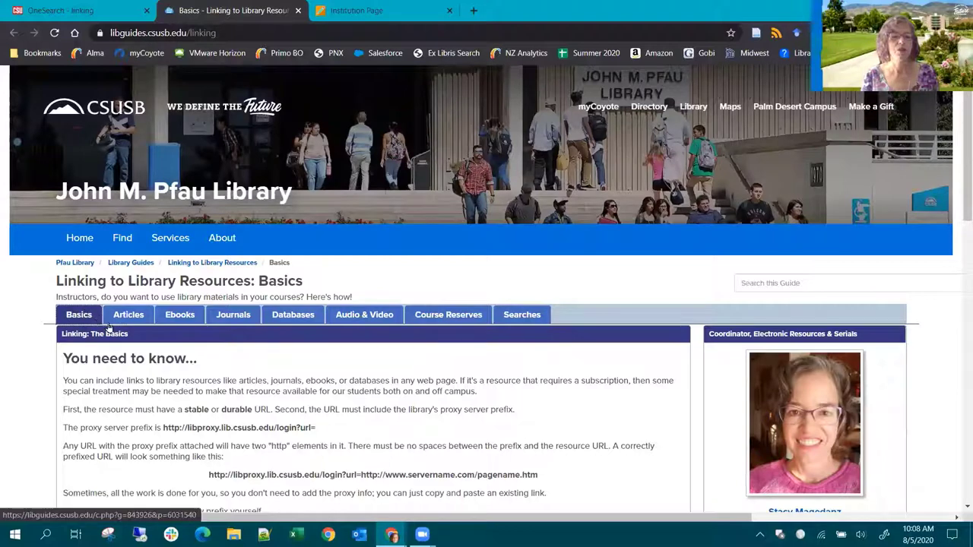
pyautogui.scroll(-1, 152, 297)
pyautogui.scroll(-1, 129, 235)
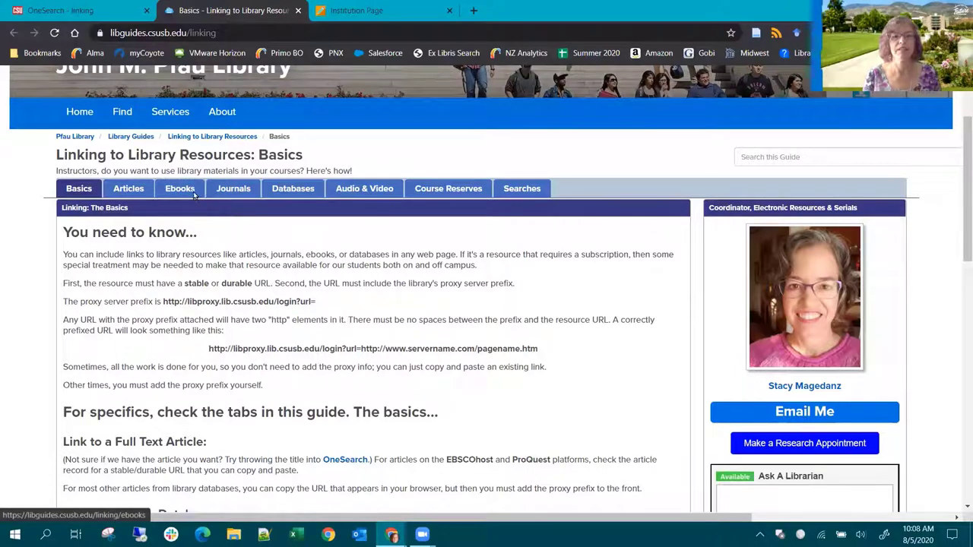
pyautogui.scroll(1, 455, 146)
pyautogui.scroll(1, 456, 146)
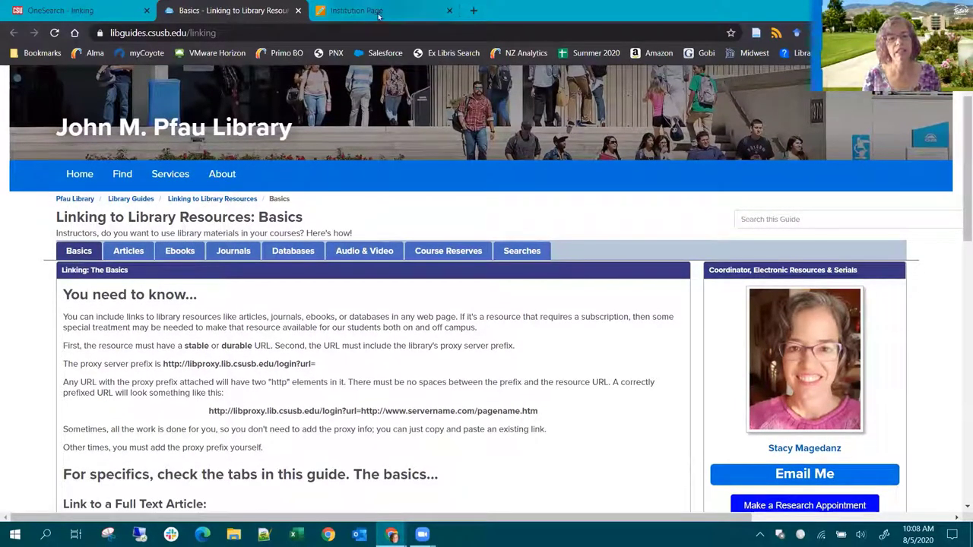
# - Switch to the Blackboard institution page and locate the Linking to Library Resources entry under Library Resources for Faculty
pyautogui.click(351, 11)
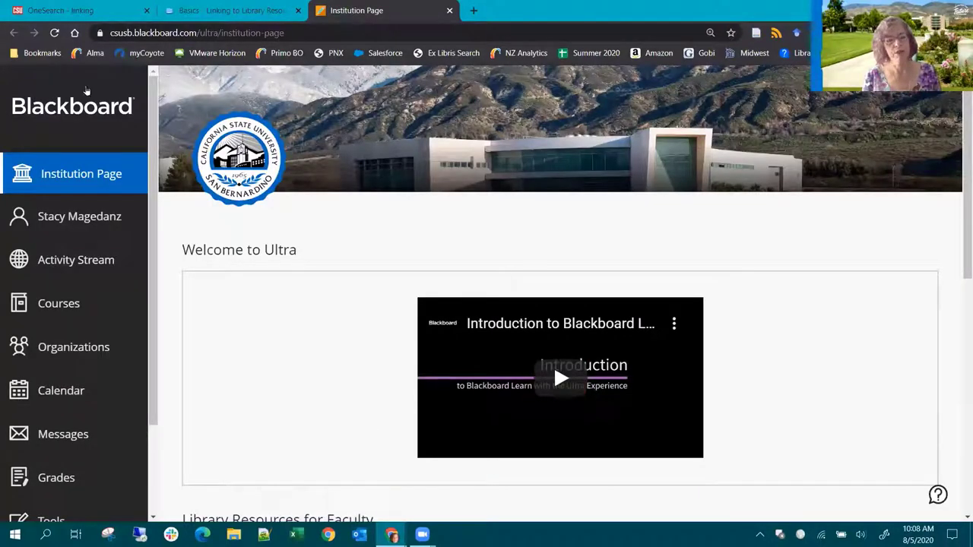
pyautogui.scroll(-1, 167, 228)
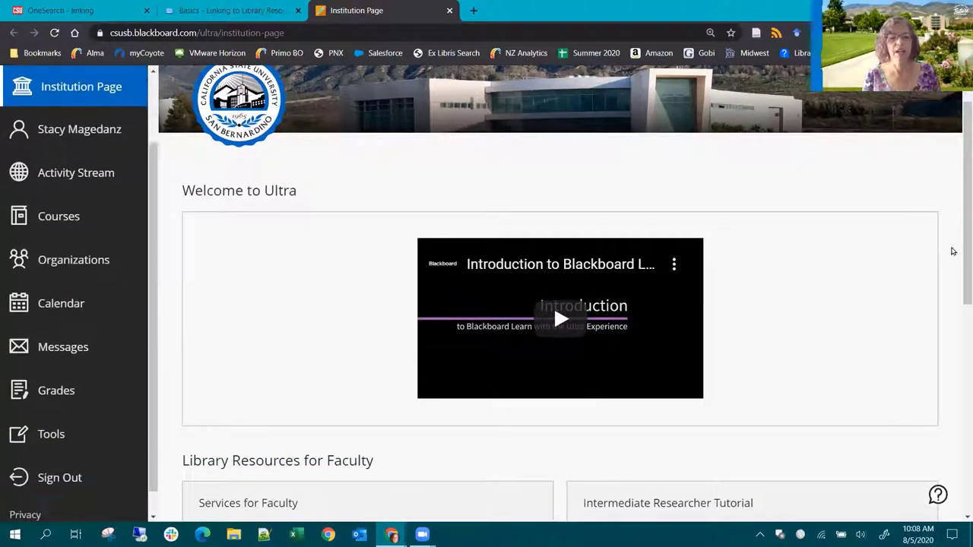
pyautogui.scroll(-1, 953, 243)
pyautogui.scroll(-1, 959, 211)
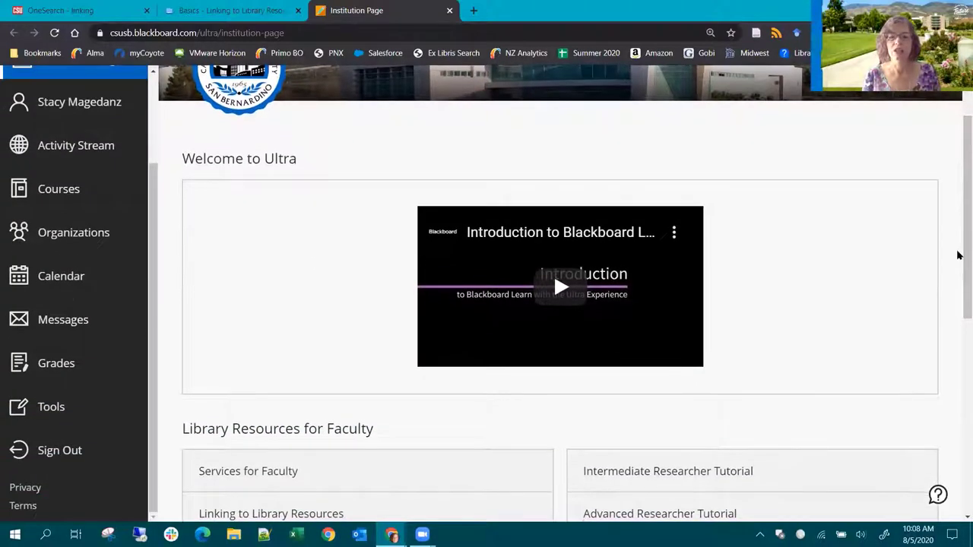
pyautogui.scroll(-3, 959, 268)
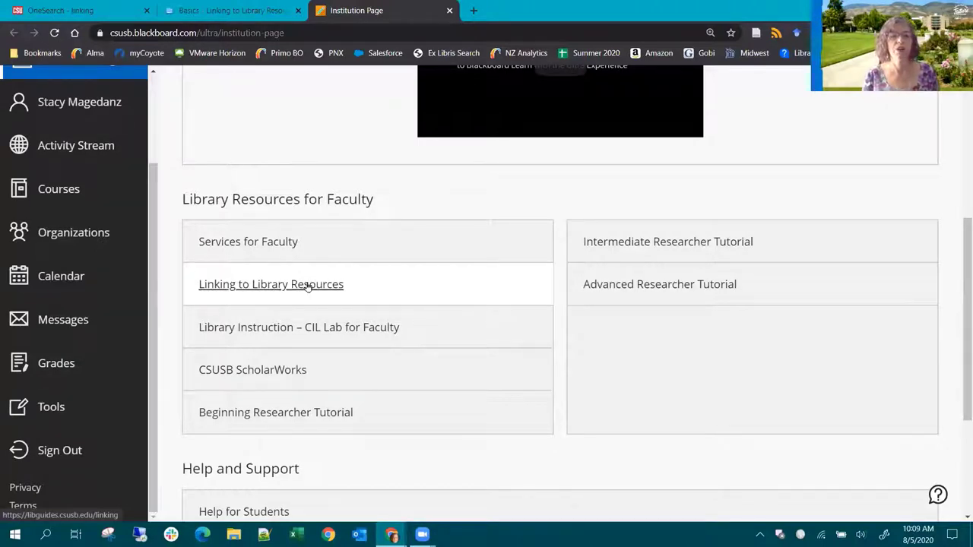
# - Return to the guide's Basics page, highlight the proxy server prefix and the example prefixed URL, and review the linking basics for each resource type
pyautogui.click(220, 10)
pyautogui.scroll(-1, 321, 284)
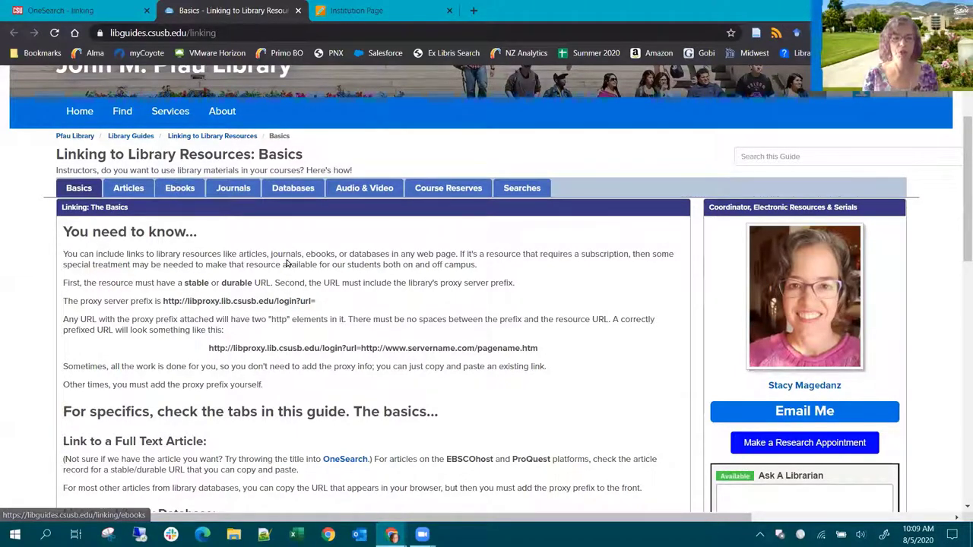
pyautogui.scroll(-1, 520, 307)
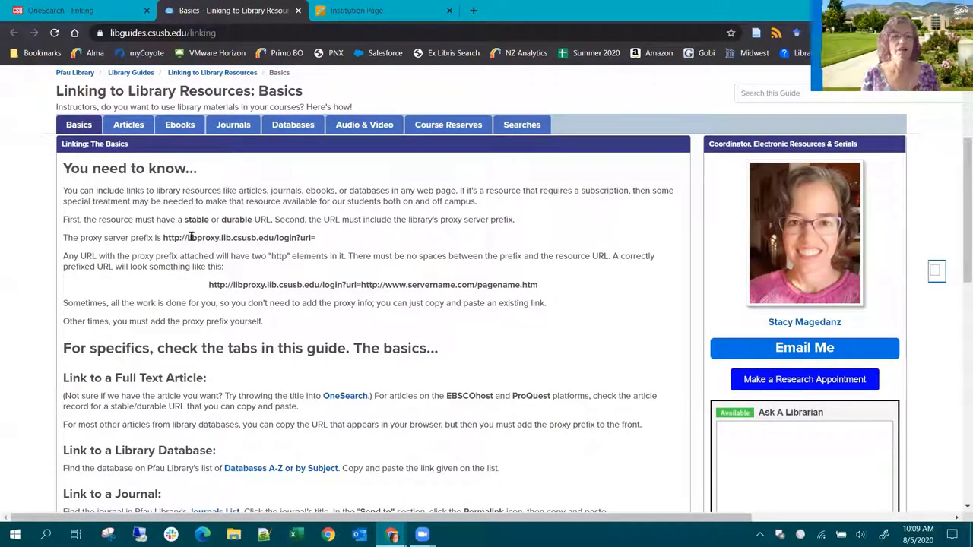
pyautogui.click(164, 235)
pyautogui.moveTo(164, 235); pyautogui.dragTo(321, 243)
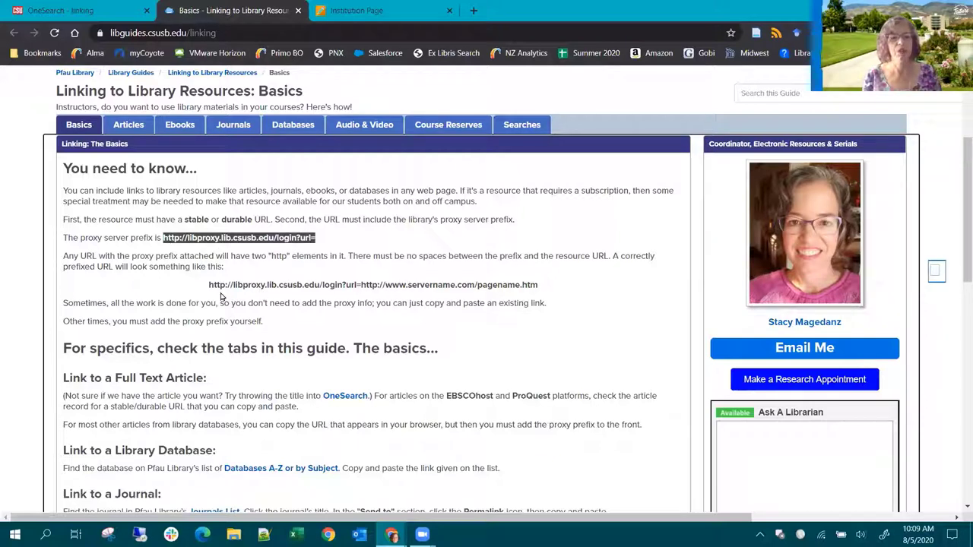
pyautogui.moveTo(213, 291); pyautogui.dragTo(554, 284)
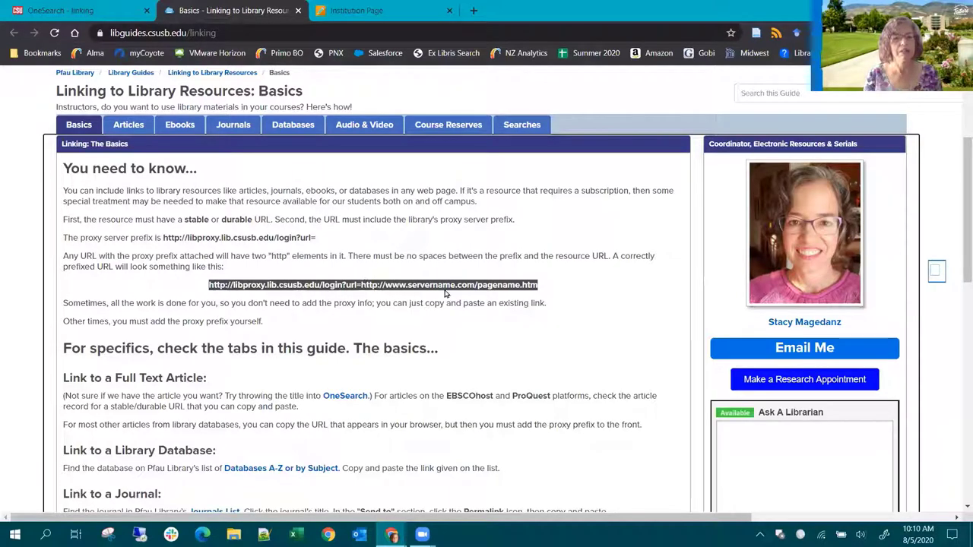
pyautogui.click(522, 325)
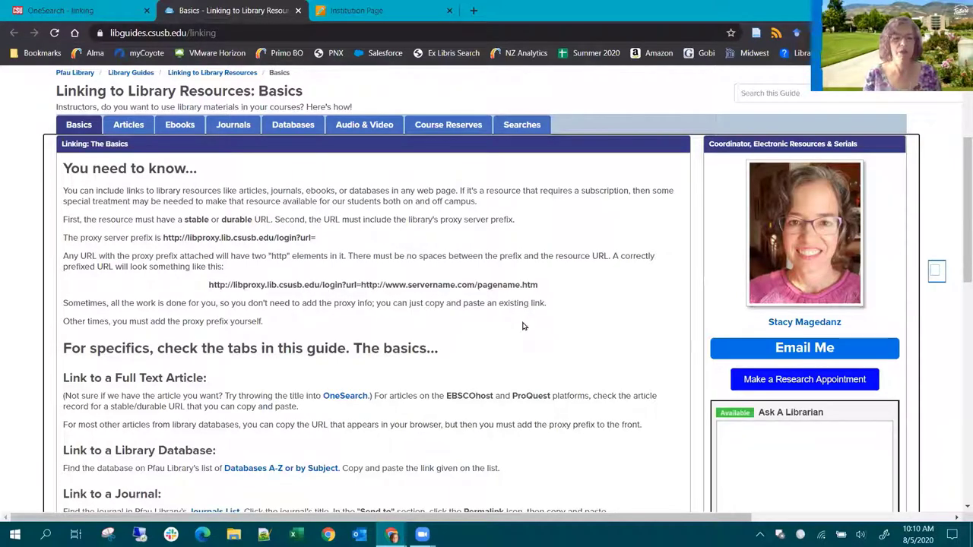
pyautogui.scroll(-3, 522, 325)
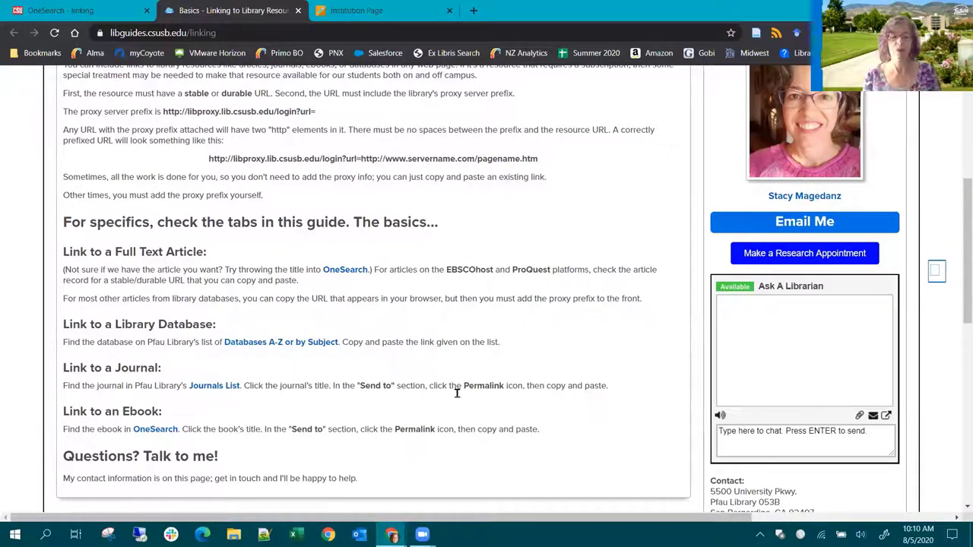
pyautogui.scroll(3, 396, 323)
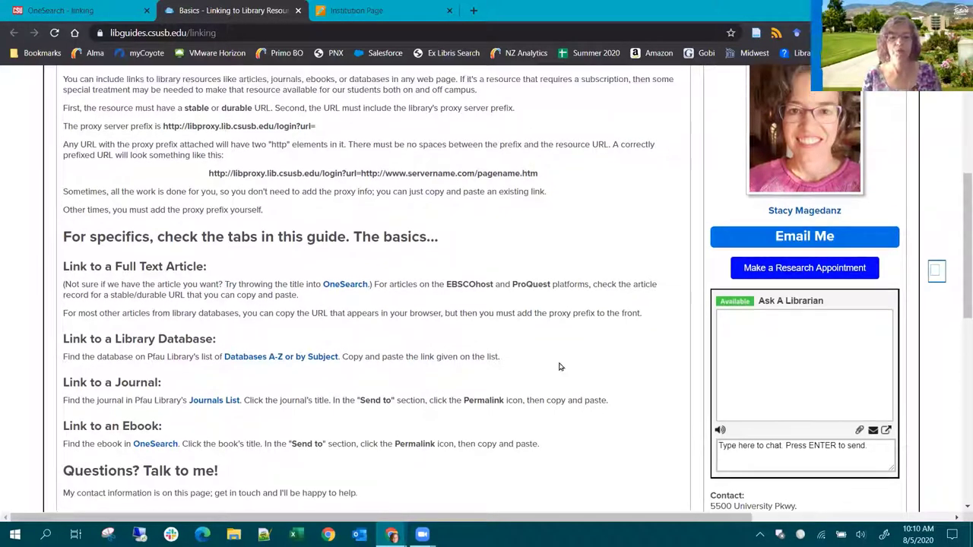
# - Open the guide's Ebooks page and examine its linking instructions for general, Safari/O'Reilly, Ebook Central and EBSCOhost ebooks
pyautogui.scroll(2, 148, 375)
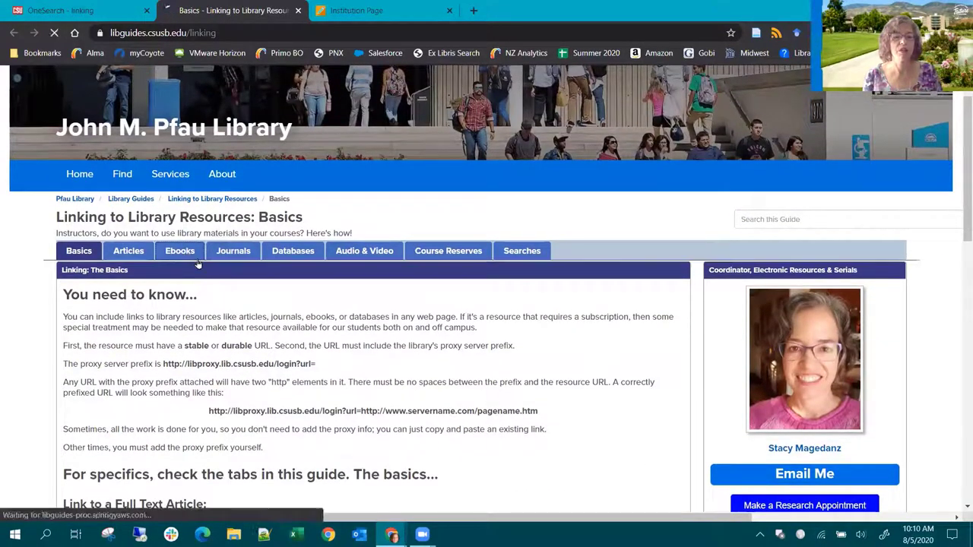
pyautogui.click(187, 255)
pyautogui.scroll(-1, 397, 347)
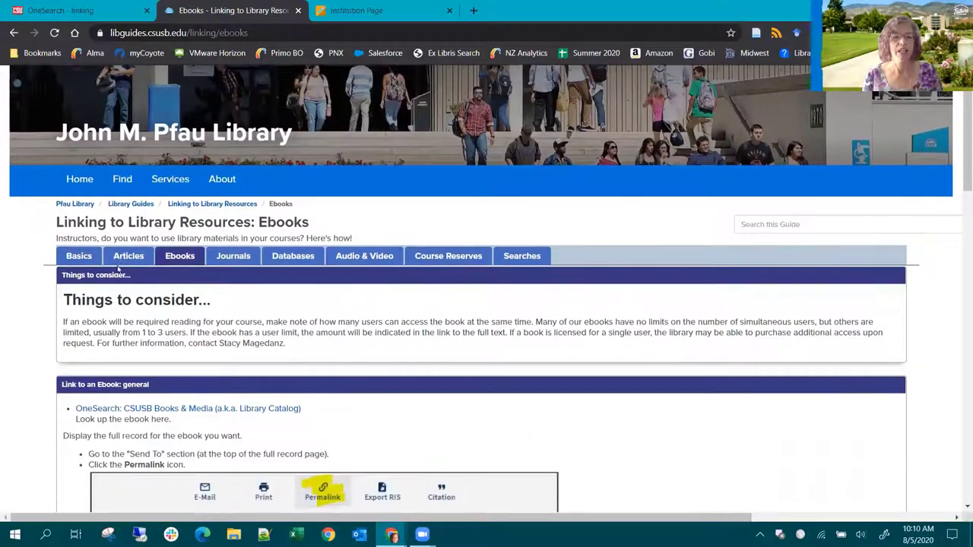
pyautogui.scroll(-3, 555, 400)
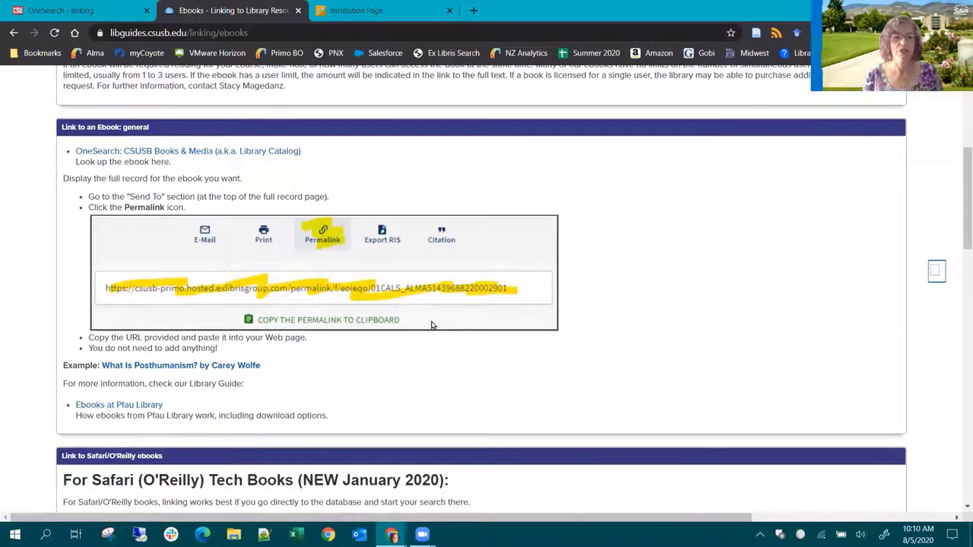
pyautogui.scroll(-3, 337, 246)
pyautogui.scroll(-3, 402, 304)
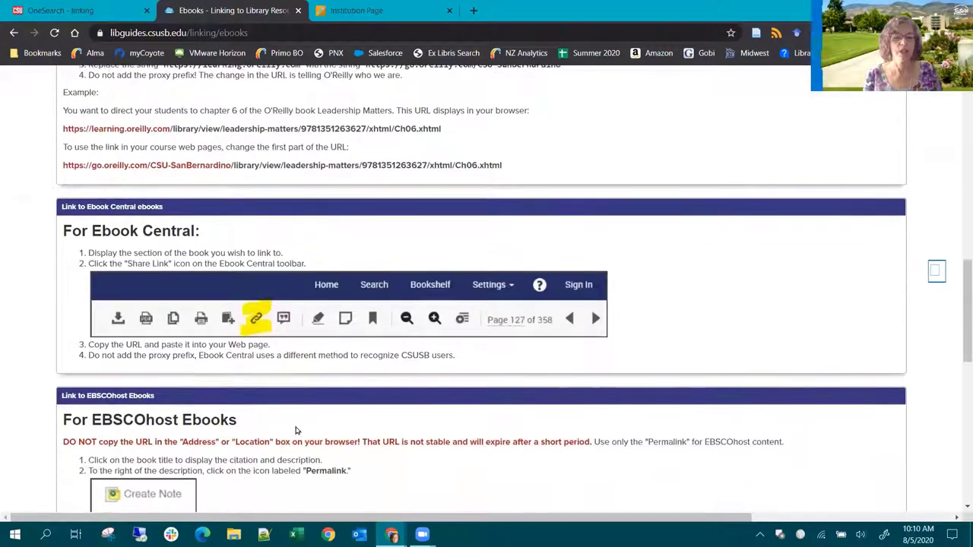
pyautogui.scroll(-2, 371, 467)
pyautogui.scroll(-1, 407, 455)
pyautogui.moveTo(967, 313); pyautogui.dragTo(967, 86)
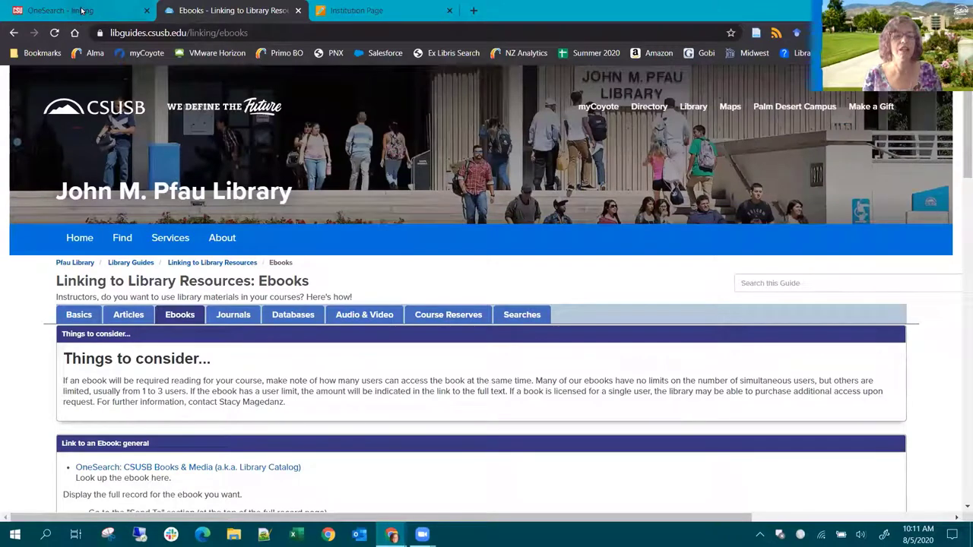
# - Return to the library home page and search Books & Media (CSUSB) for "couples counseling"
pyautogui.click(82, 10)
pyautogui.click(74, 33)
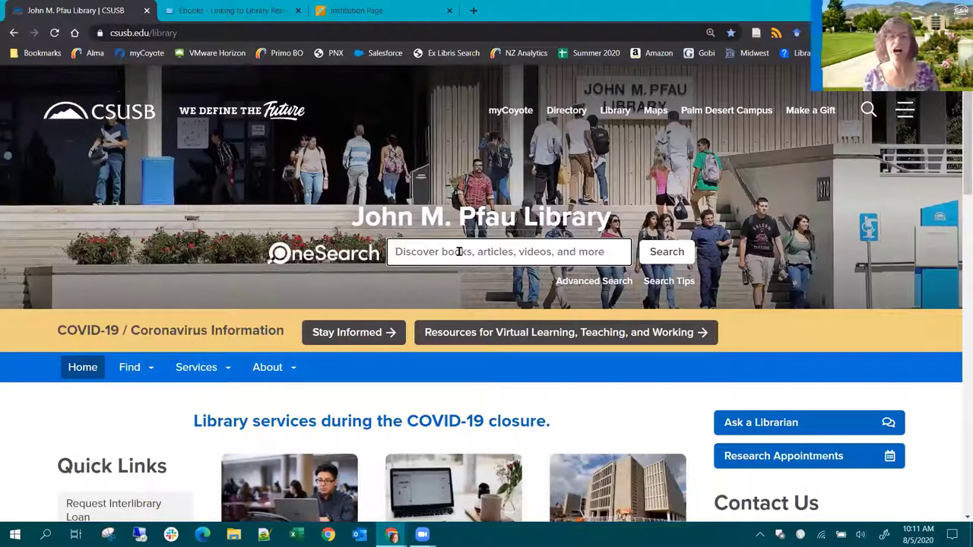
pyautogui.click(459, 251)
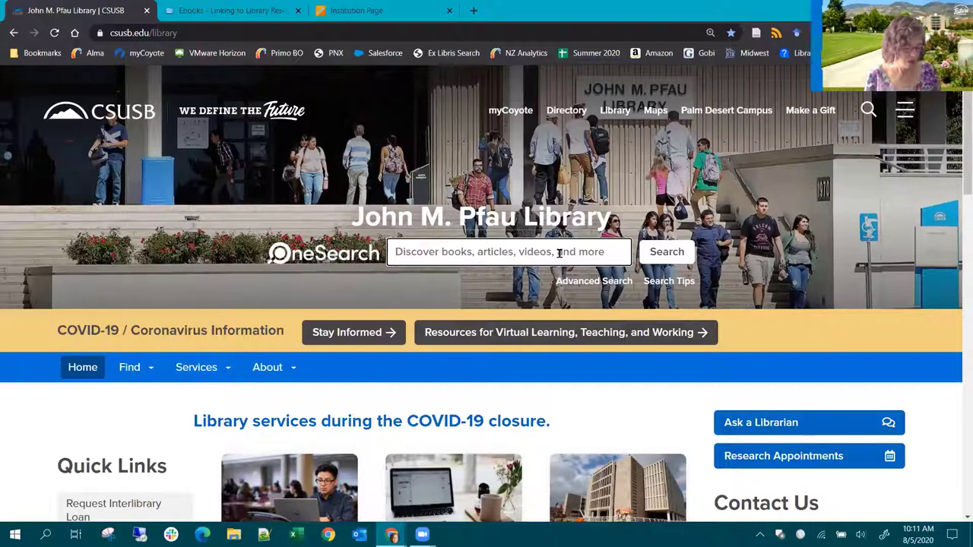
pyautogui.write('co')
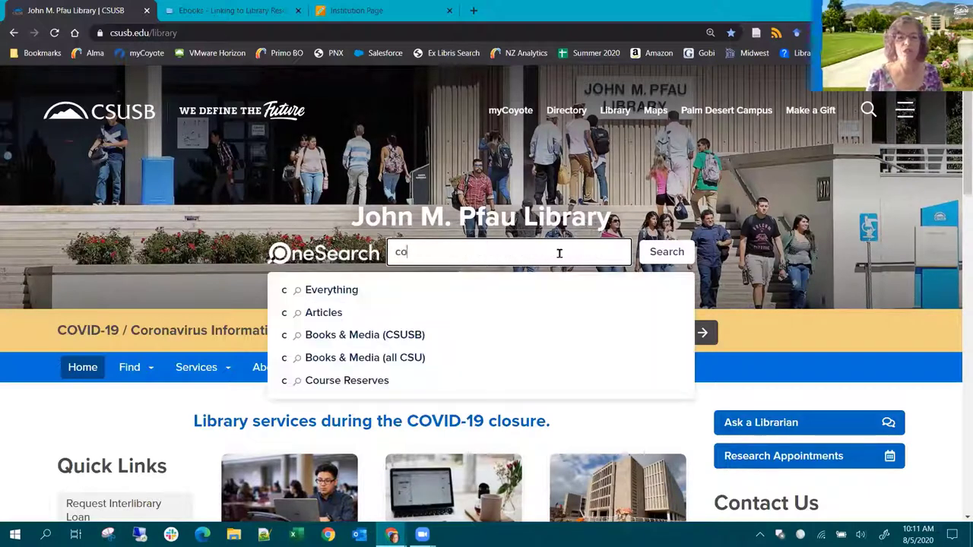
pyautogui.write('upl')
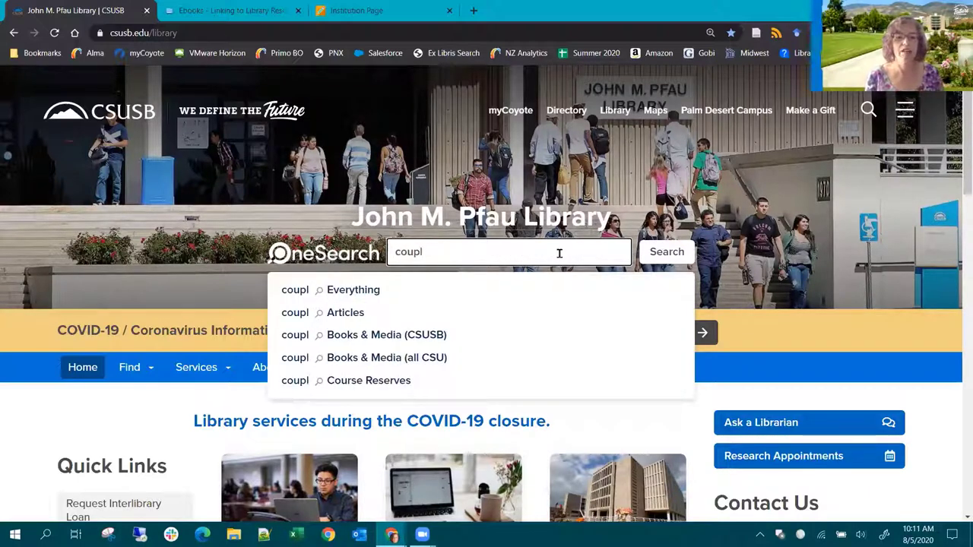
pyautogui.write('es')
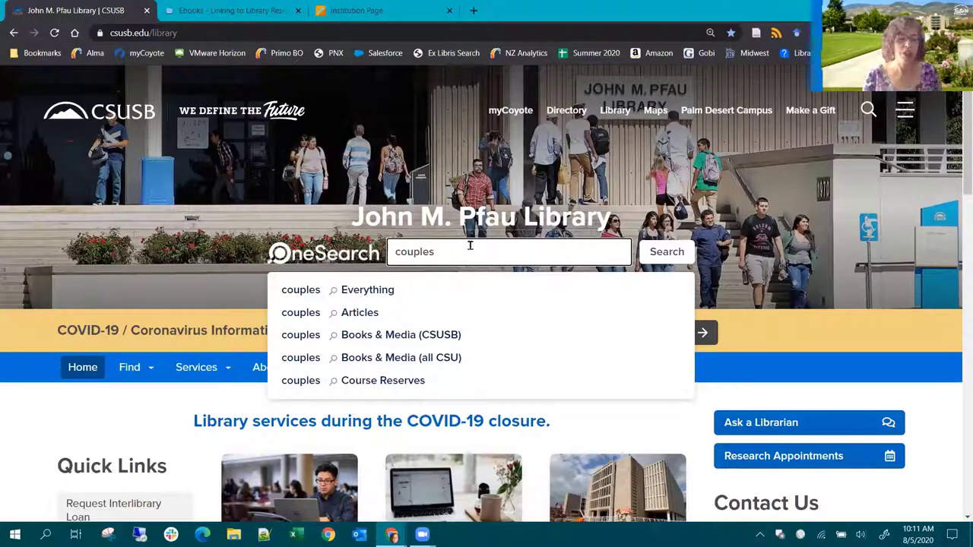
pyautogui.write('counseling')
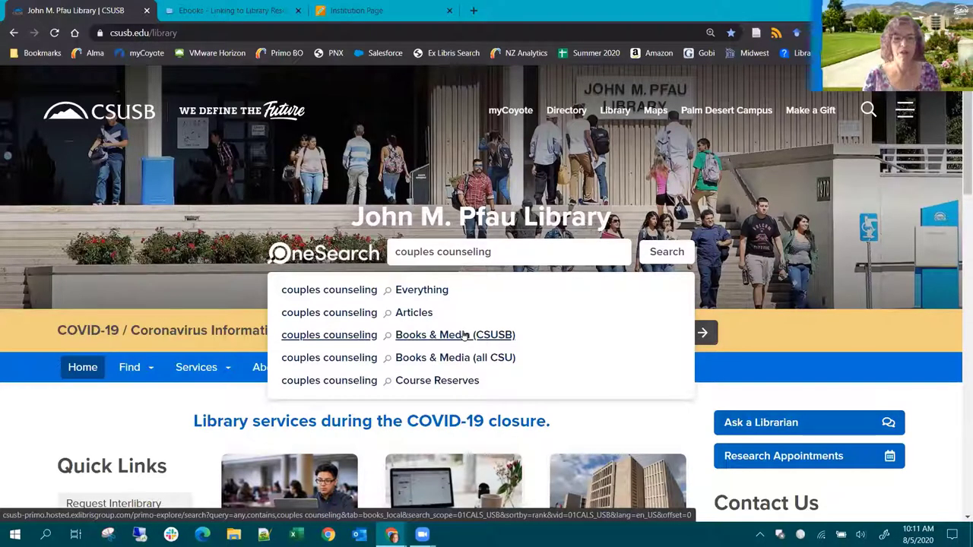
pyautogui.click(464, 336)
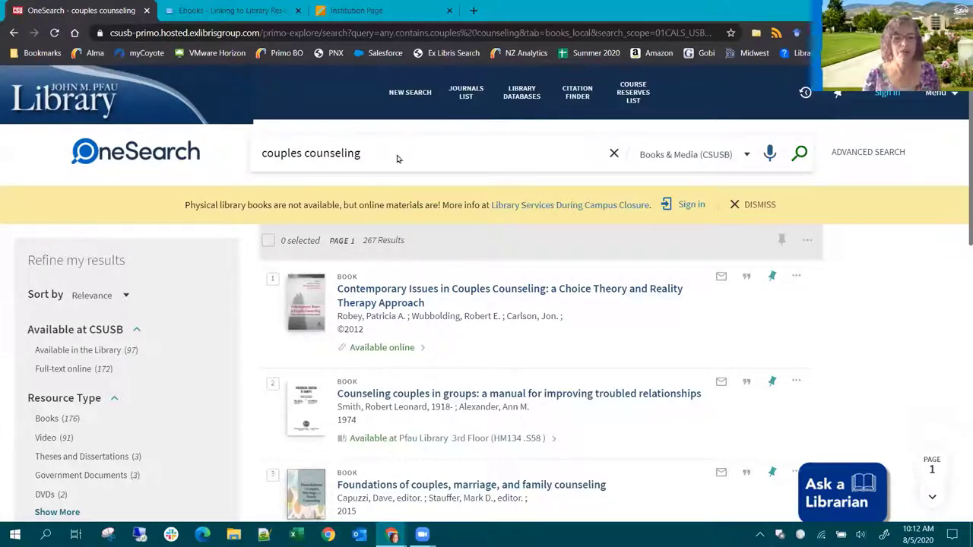
# - Limit the couples counseling results to full-text online items and browse the filtered books and videos
pyautogui.scroll(-1, 544, 315)
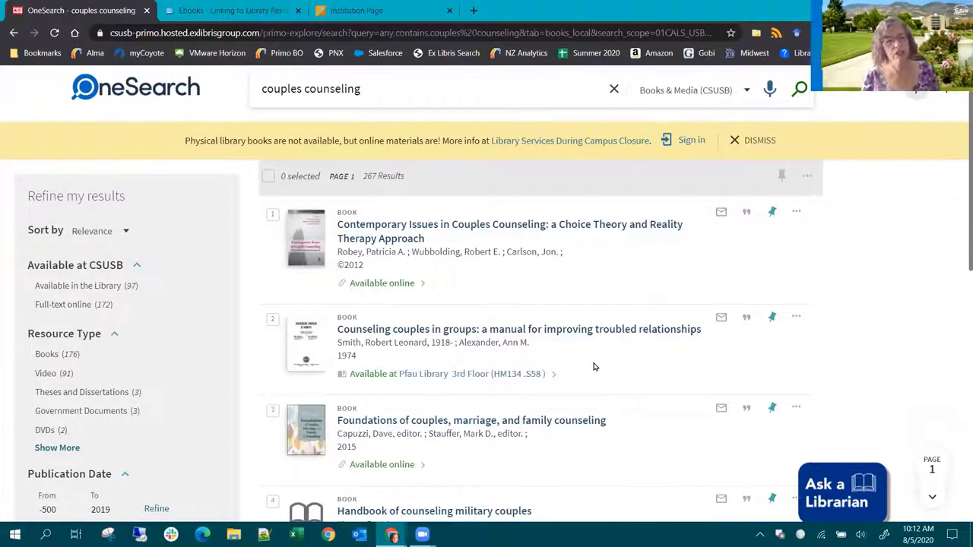
pyautogui.scroll(2, 585, 366)
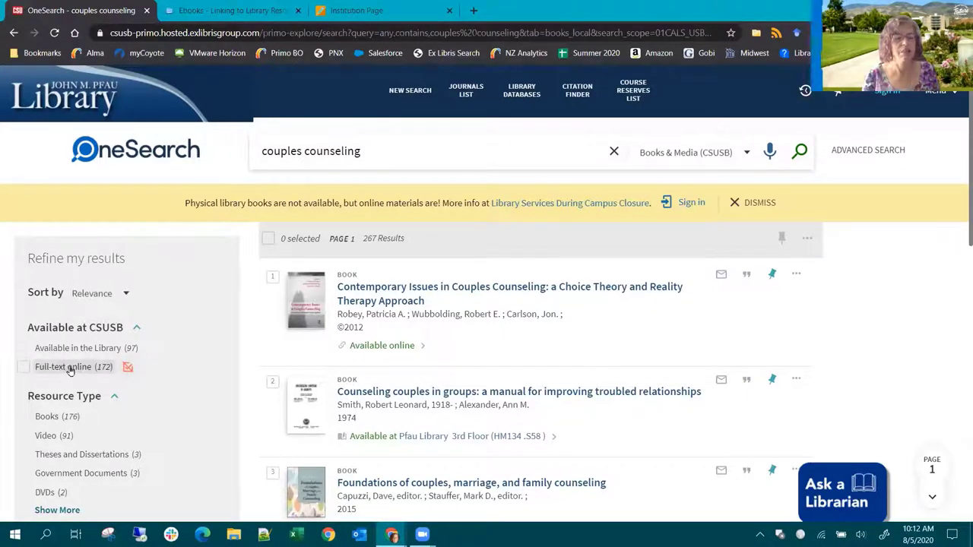
pyautogui.click(70, 367)
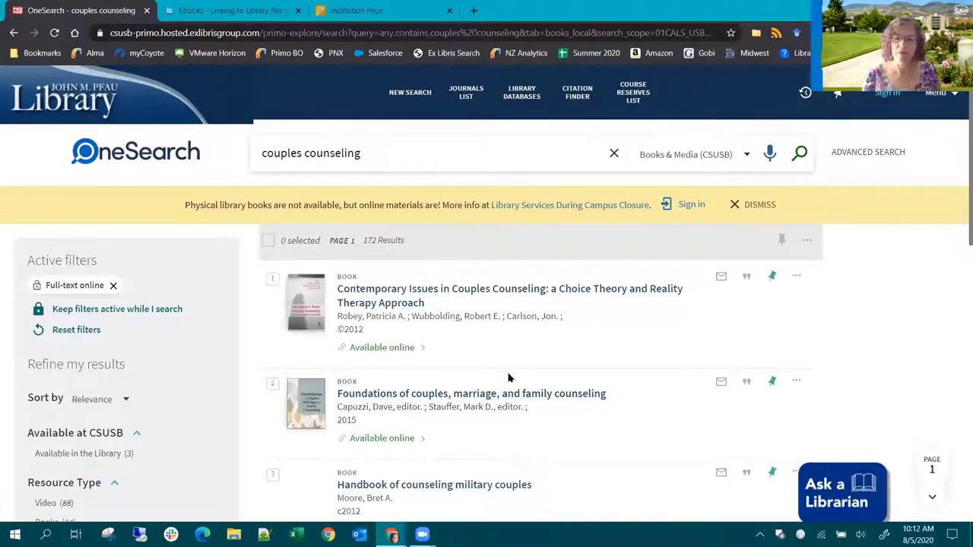
pyautogui.scroll(-1, 486, 329)
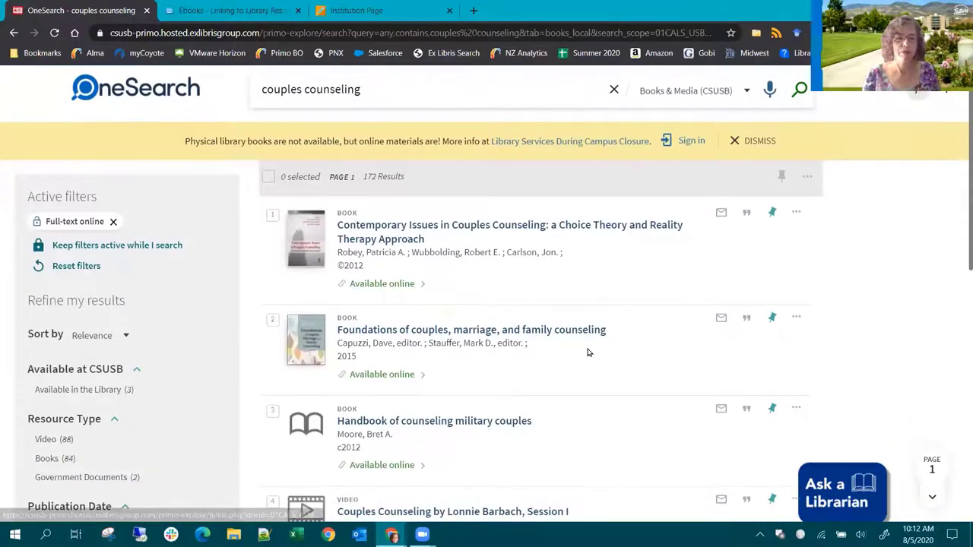
pyautogui.scroll(-3, 588, 358)
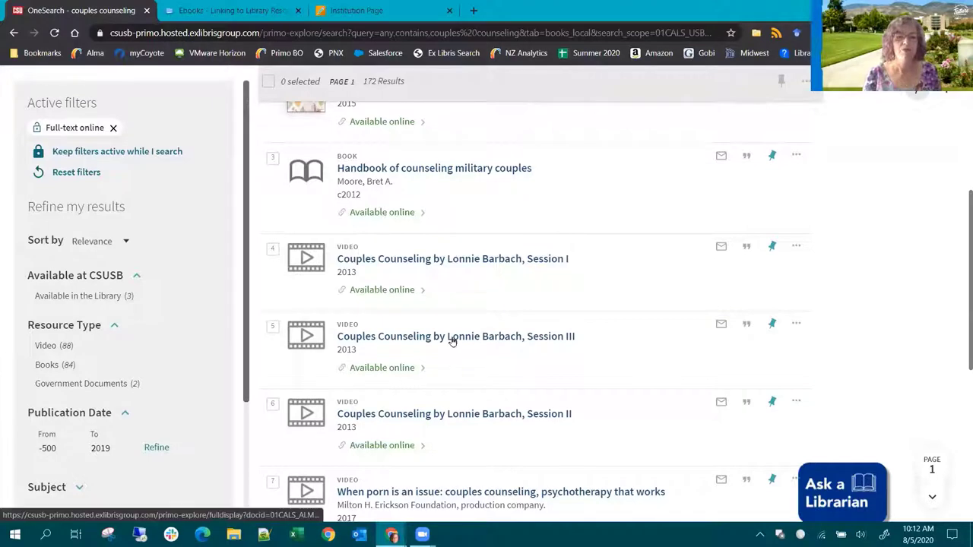
pyautogui.scroll(1, 451, 339)
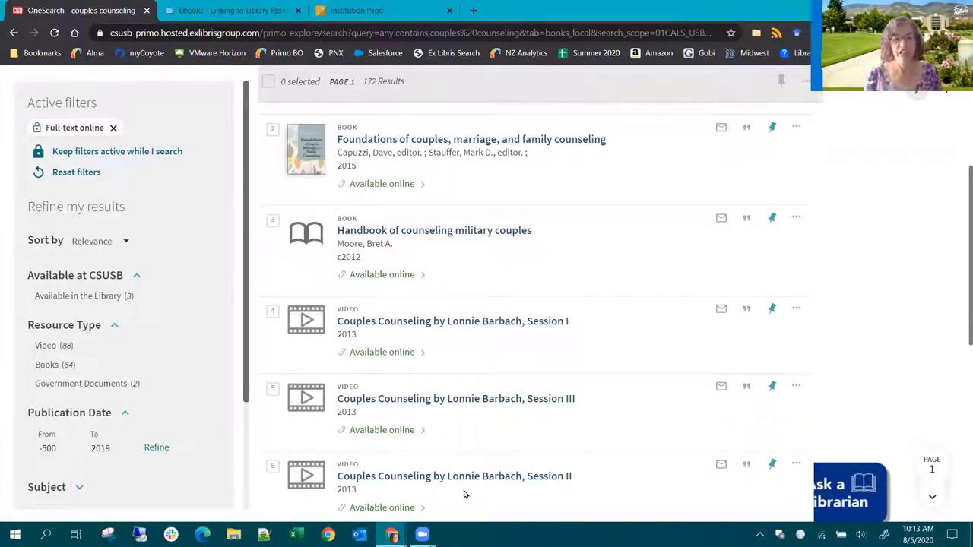
pyautogui.scroll(-2, 474, 489)
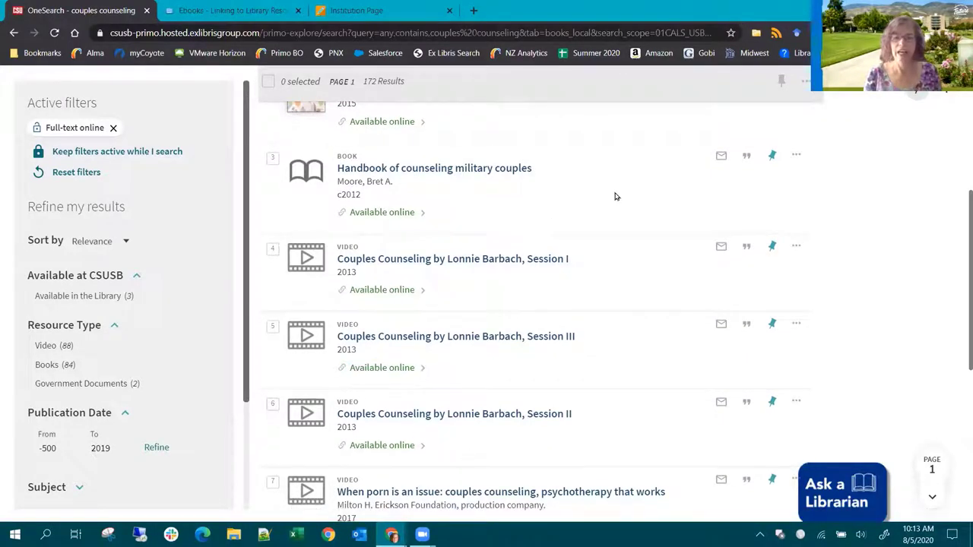
# - Narrow the full-text couples counseling results to the Books resource type and keep the active filters applied for further searches
pyautogui.scroll(2, 612, 198)
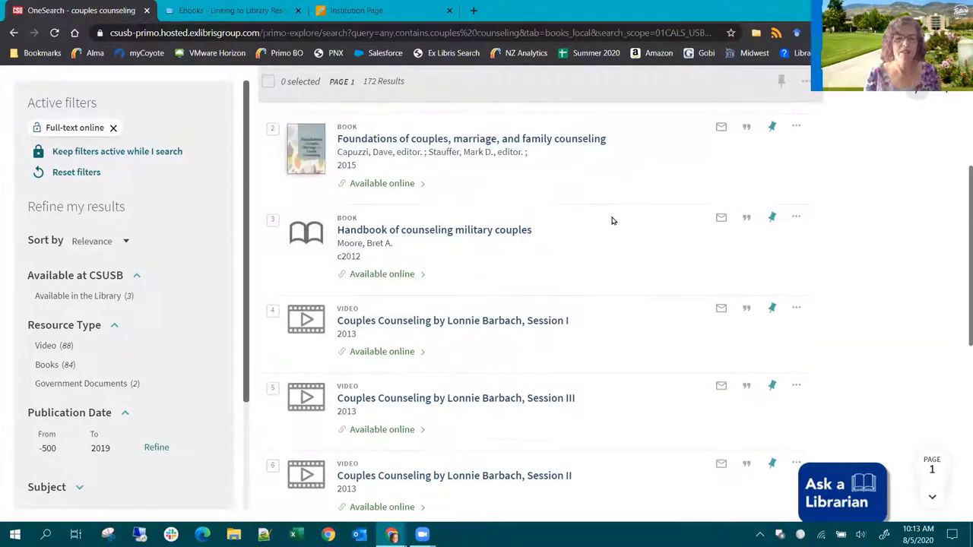
pyautogui.scroll(3, 623, 280)
pyautogui.scroll(1, 601, 275)
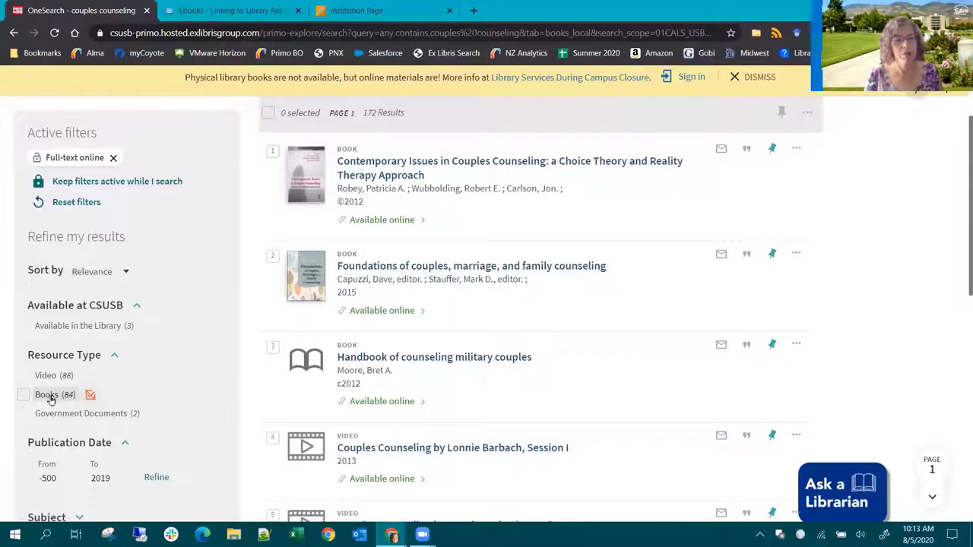
pyautogui.click(50, 400)
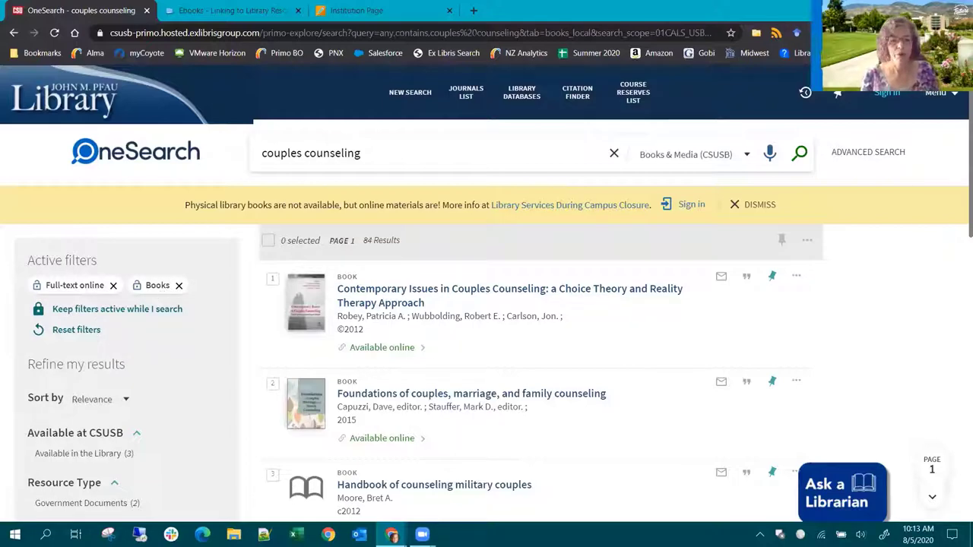
pyautogui.scroll(-3, 557, 344)
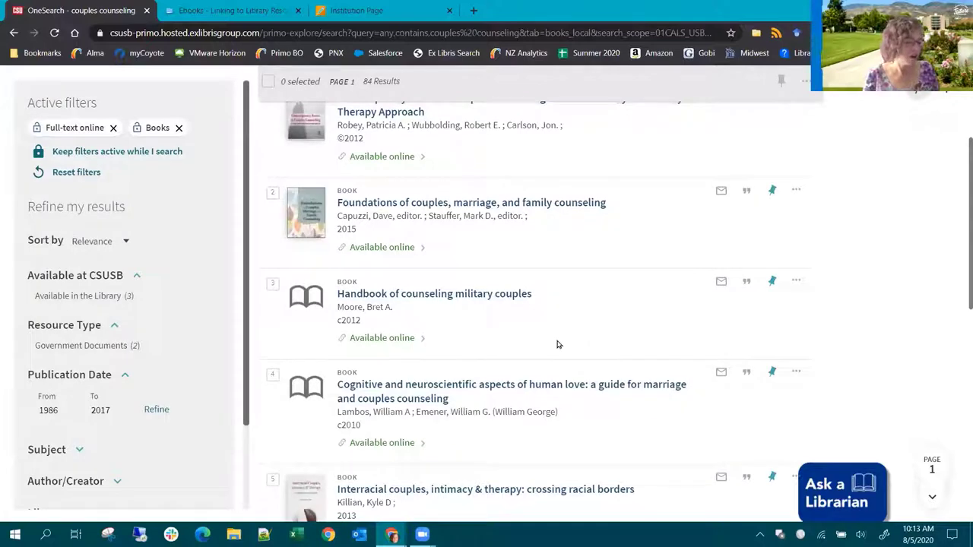
pyautogui.scroll(3, 562, 334)
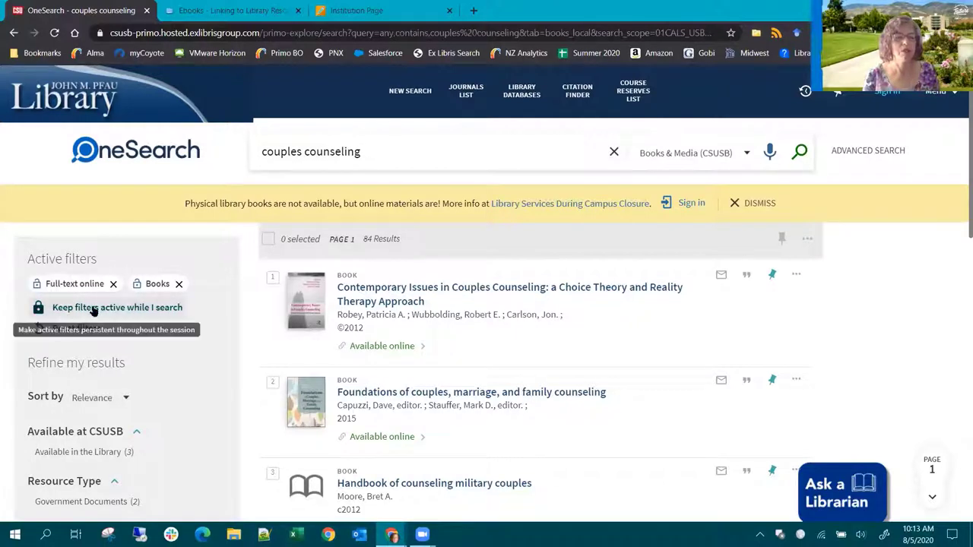
pyautogui.click(37, 284)
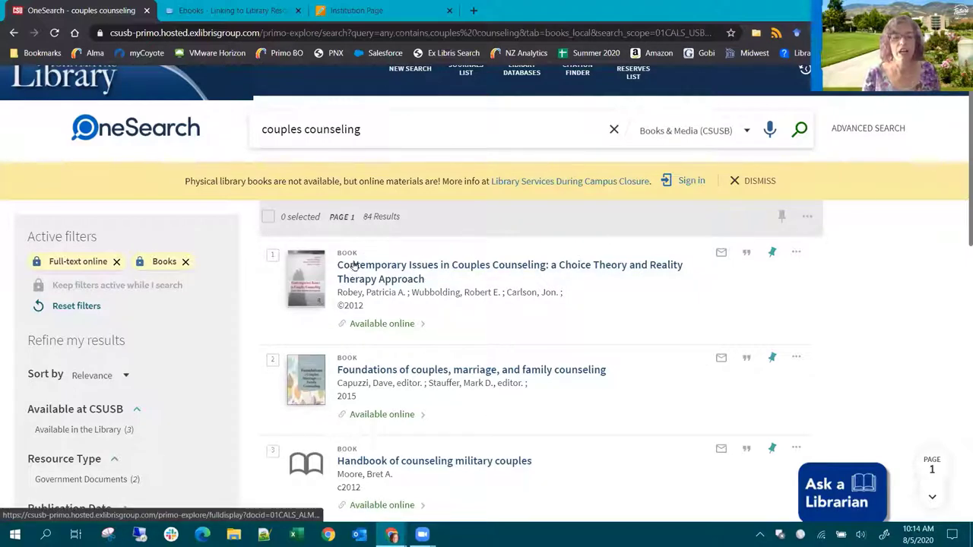
# - Open the record for "Contemporary Issues in Couples Counseling" and examine its availability, contents, summary, subjects and series details
pyautogui.click(411, 266)
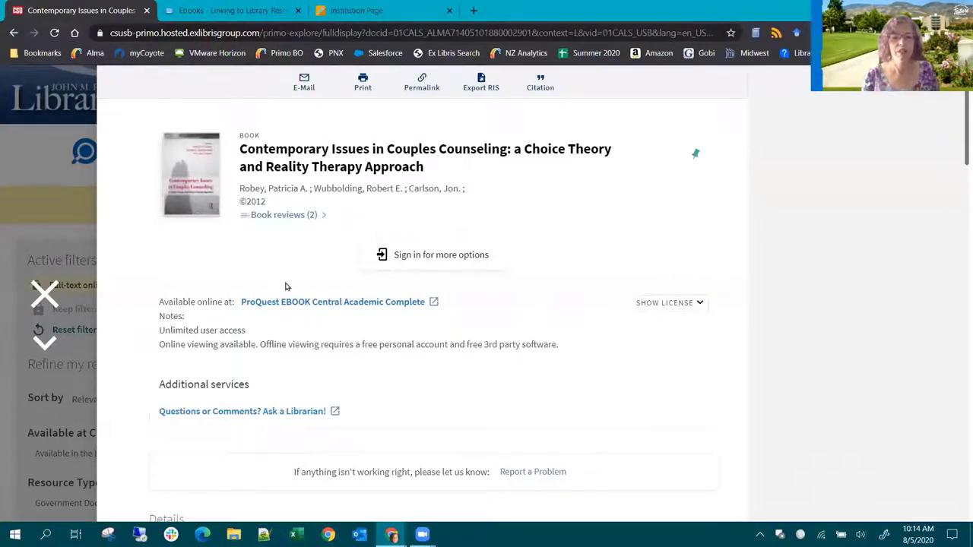
pyautogui.scroll(-3, 513, 319)
pyautogui.scroll(-3, 514, 313)
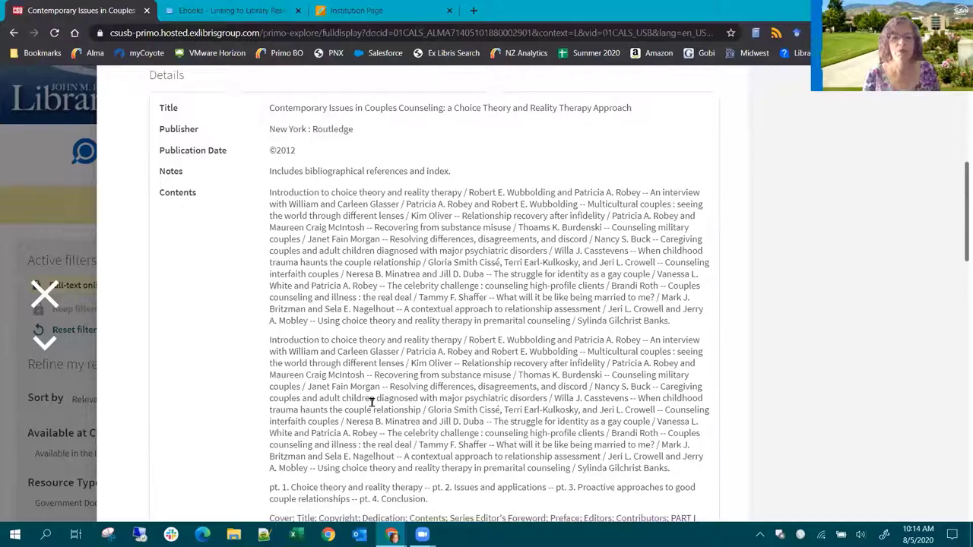
pyautogui.scroll(-1, 494, 250)
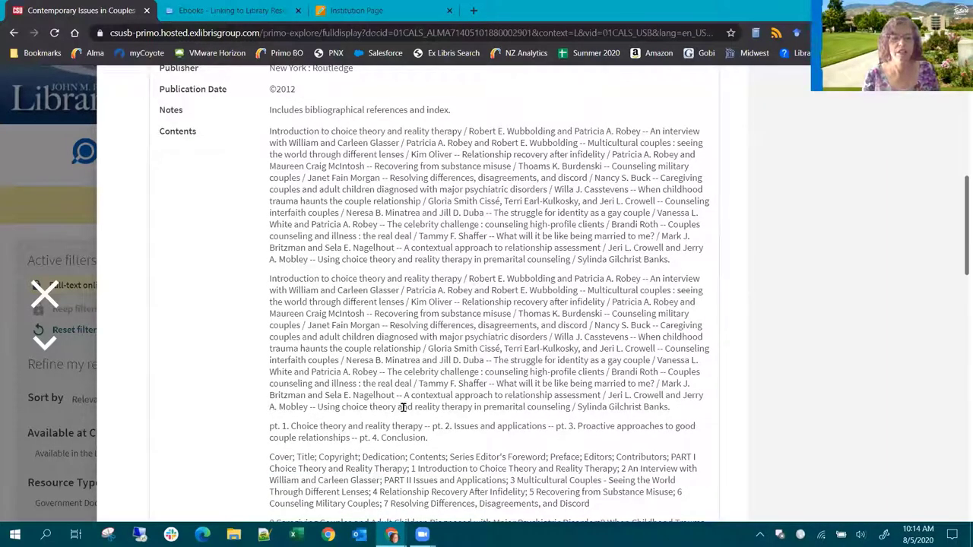
pyautogui.scroll(2, 403, 407)
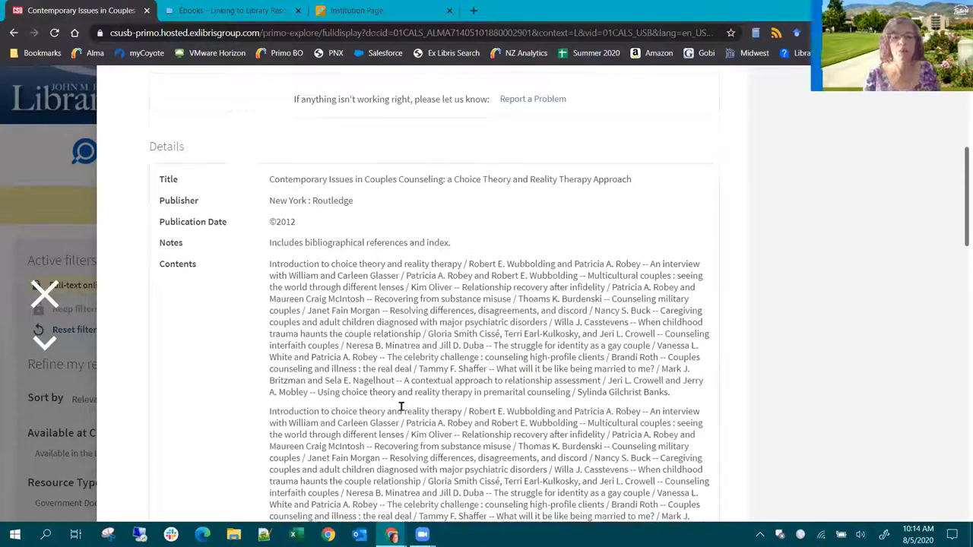
pyautogui.scroll(-5, 401, 406)
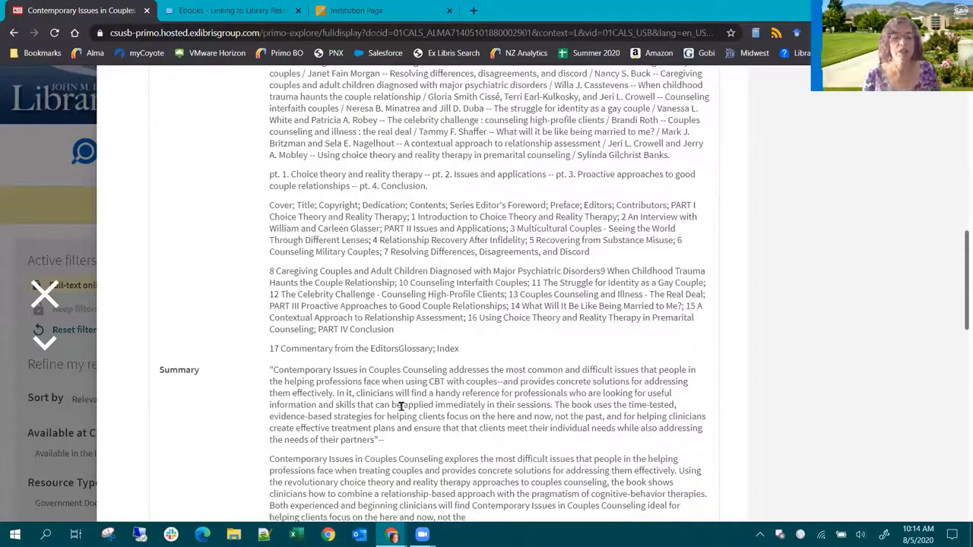
pyautogui.scroll(-4, 401, 406)
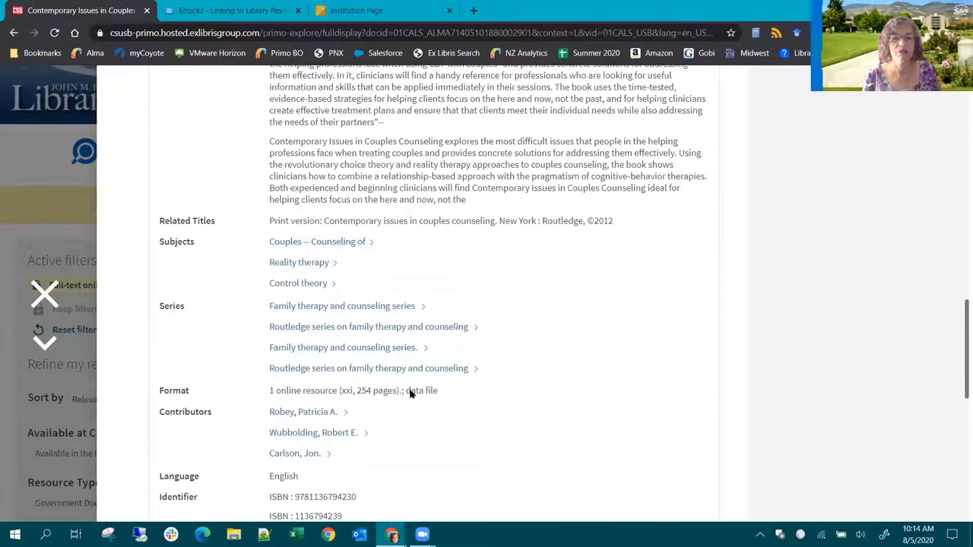
# - Highlight the "Unlimited user access" note in the couples counseling book's availability section and close the record
pyautogui.moveTo(958, 342); pyautogui.dragTo(958, 110)
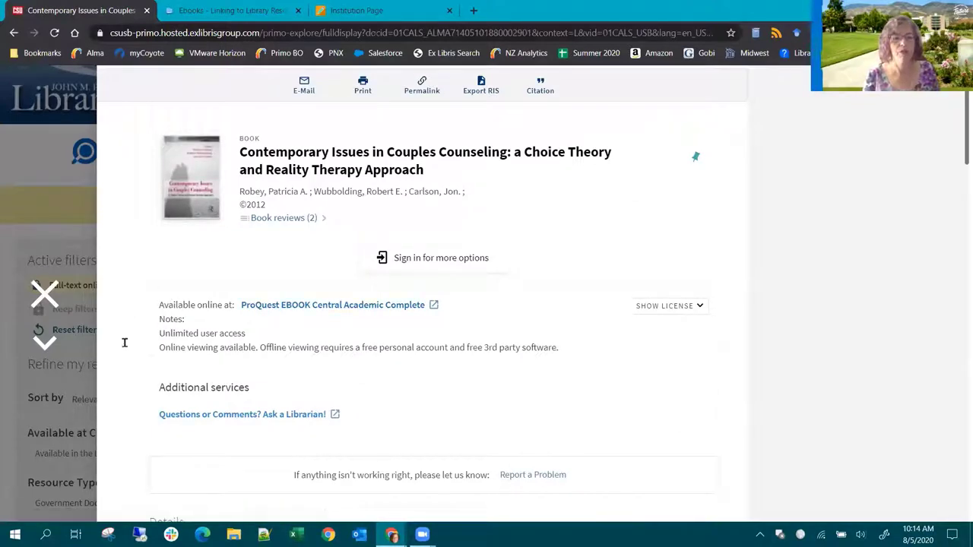
pyautogui.moveTo(159, 334); pyautogui.dragTo(267, 337)
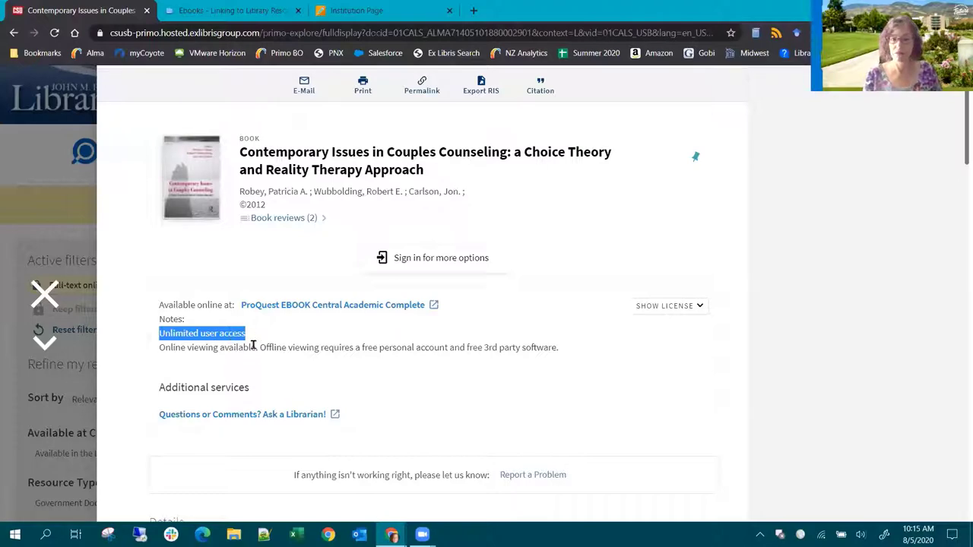
pyautogui.click(44, 293)
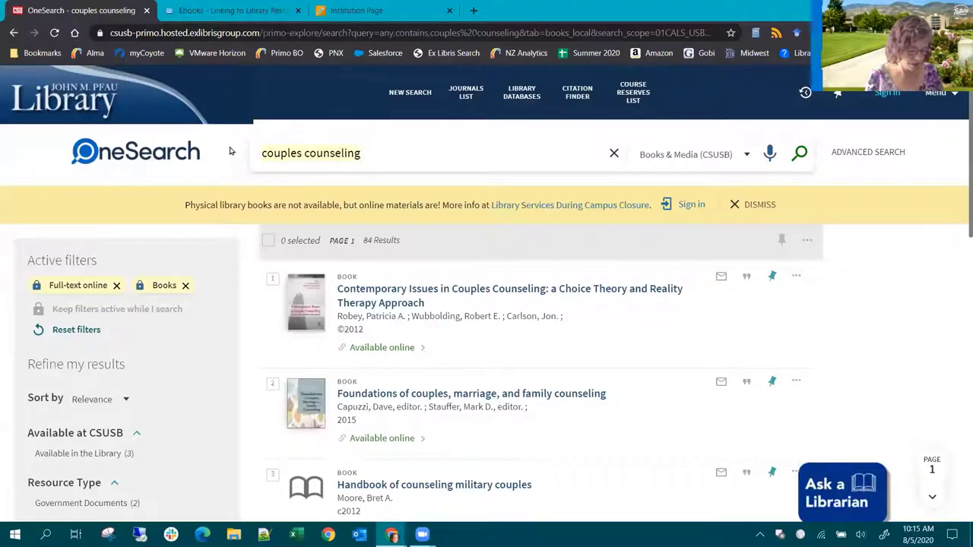
# - Search Books & Media (CSUSB) for "fundamentals of machine learning" in place of the couples counseling query
pyautogui.hotkey('ctrl', 'a')
pyautogui.write('fundam')
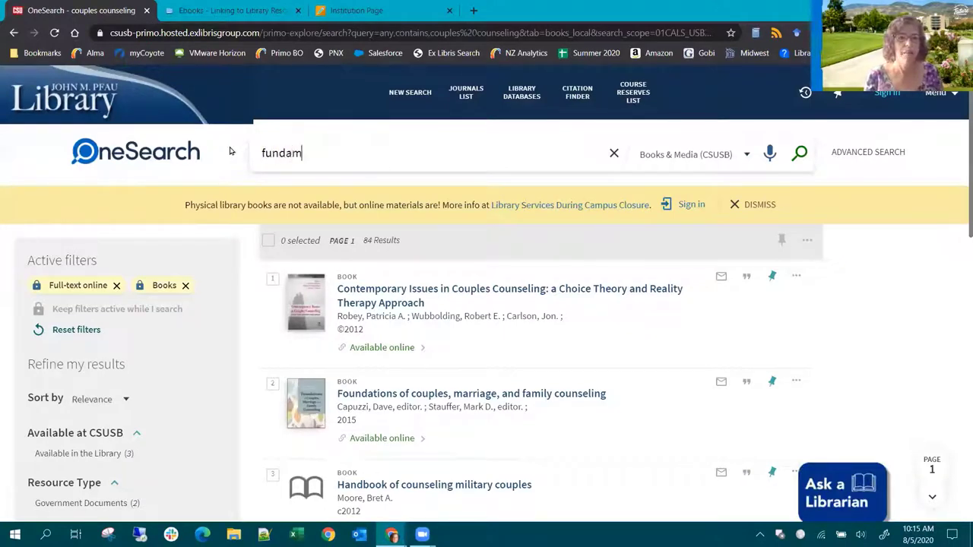
pyautogui.write('entals')
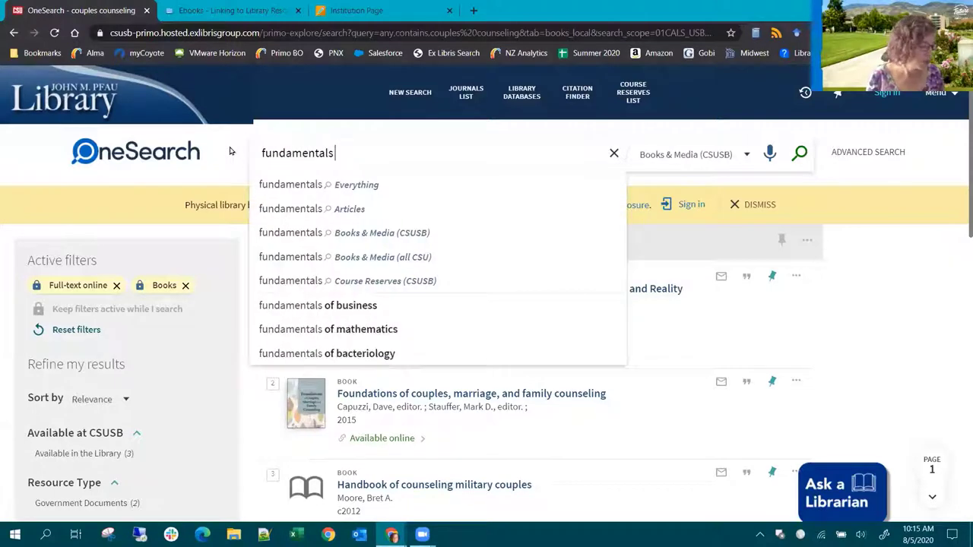
pyautogui.write(' of')
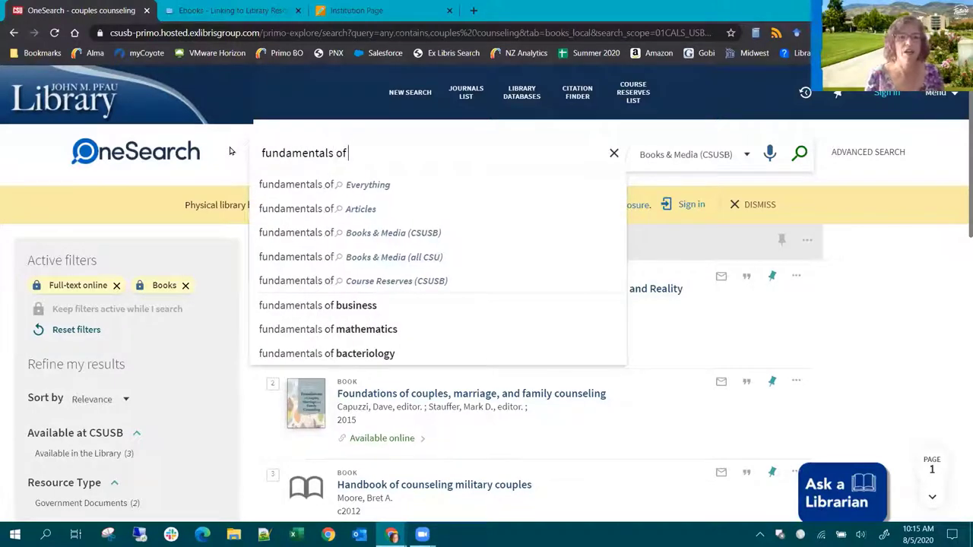
pyautogui.write(' machine')
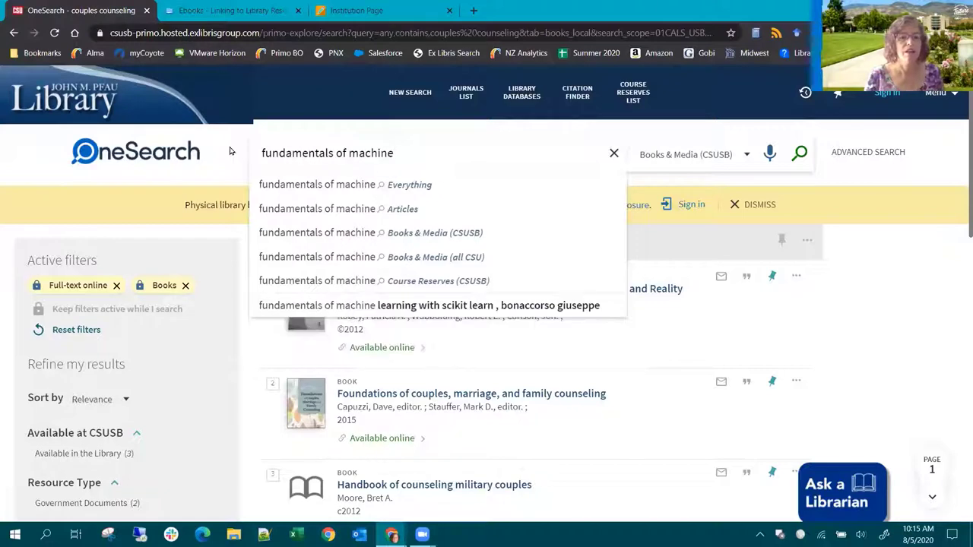
pyautogui.write(' learning')
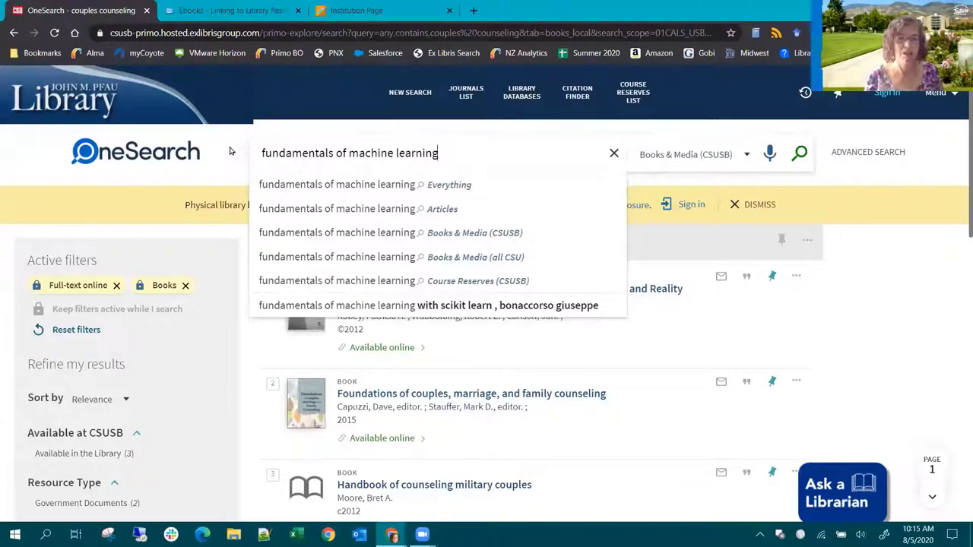
pyautogui.press('Return')
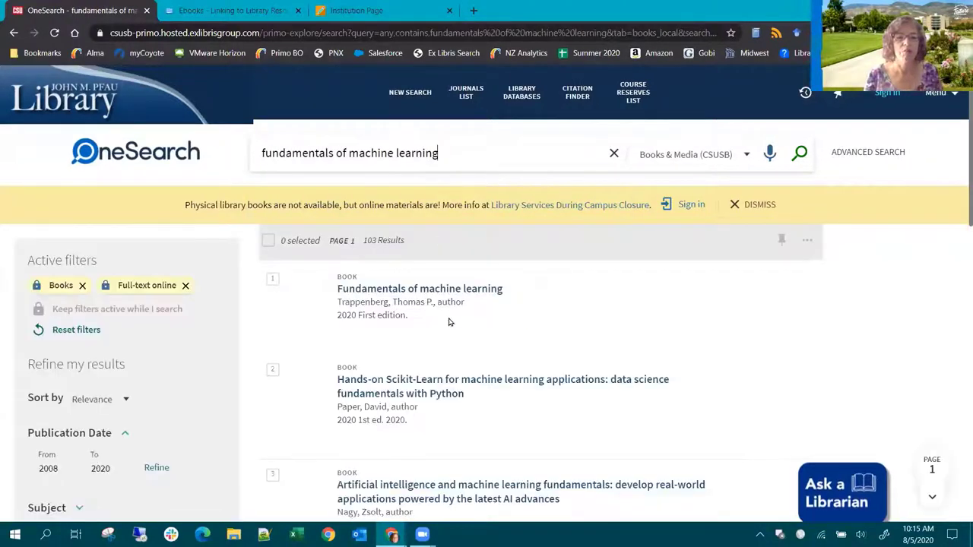
# - Open the "Fundamentals of machine learning" record, highlight its full-text availability and user limit note, and close the record
pyautogui.click(405, 290)
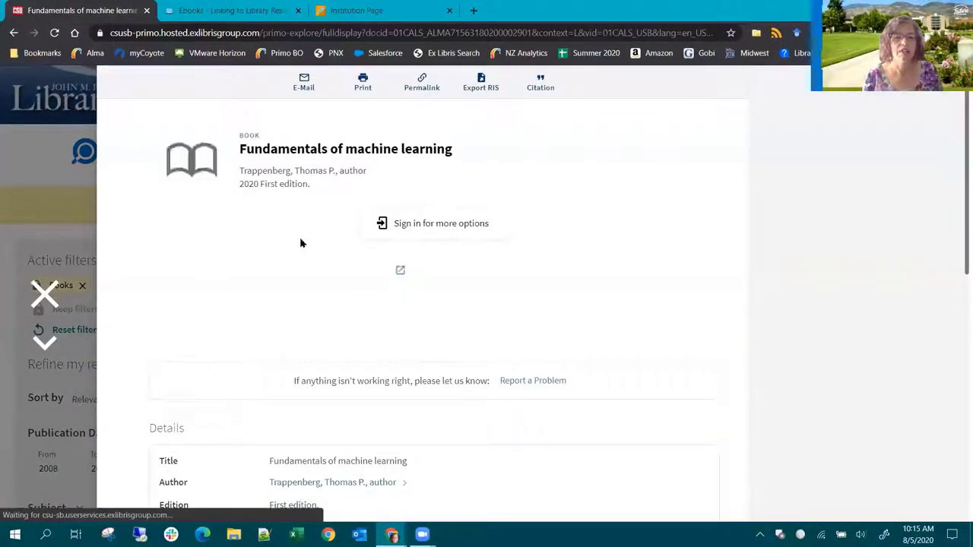
pyautogui.moveTo(157, 300); pyautogui.dragTo(414, 297)
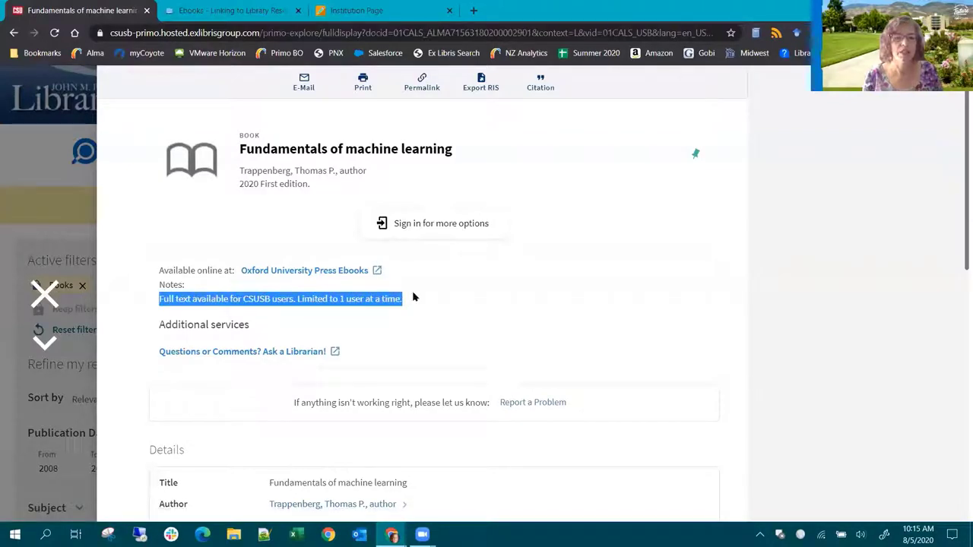
pyautogui.click(45, 297)
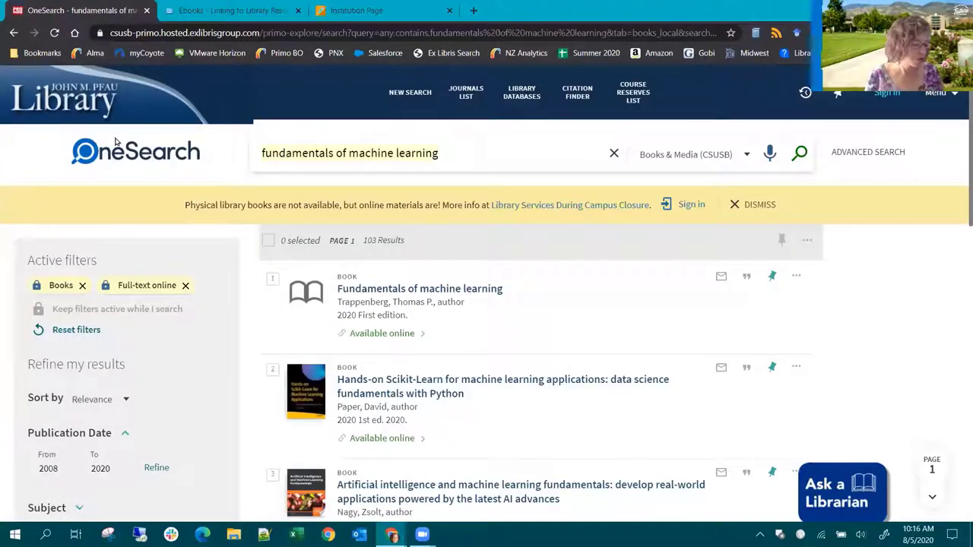
# - Search Books & Media (CSUSB) for "nursing theorists and their work" and dismiss the search suggestions
pyautogui.hotkey('ctrl', 'a')
pyautogui.write('nurs')
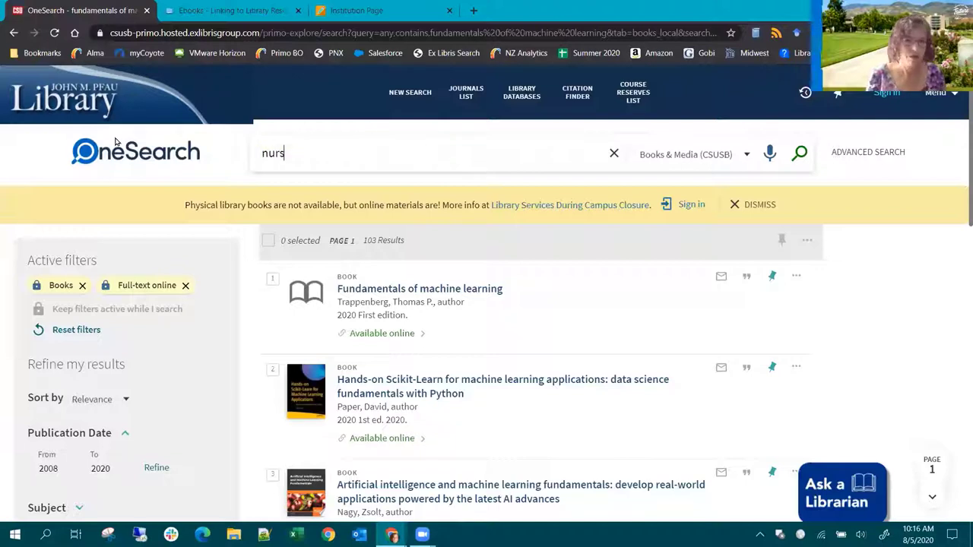
pyautogui.write('ing theor')
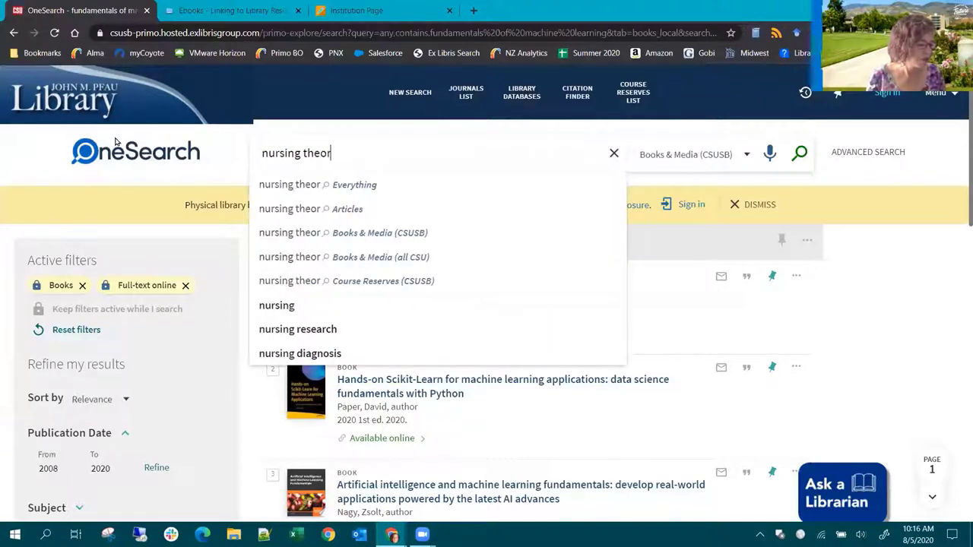
pyautogui.write('iss')
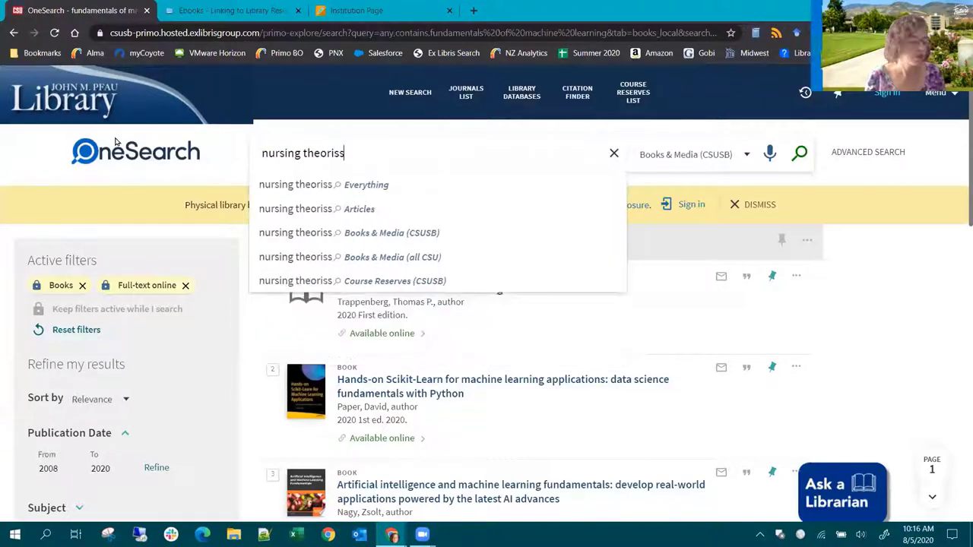
pyautogui.press('BackSpace')
pyautogui.write('t')
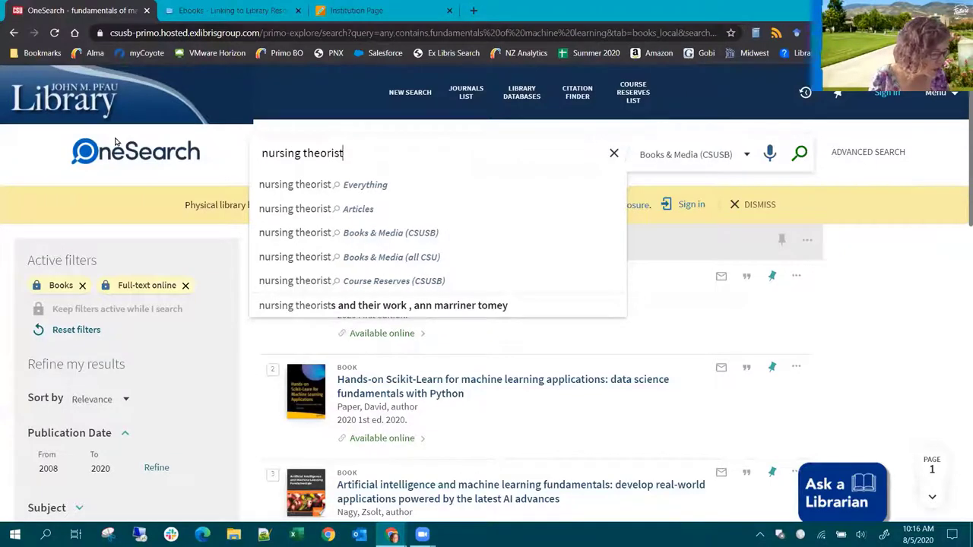
pyautogui.write(' and their')
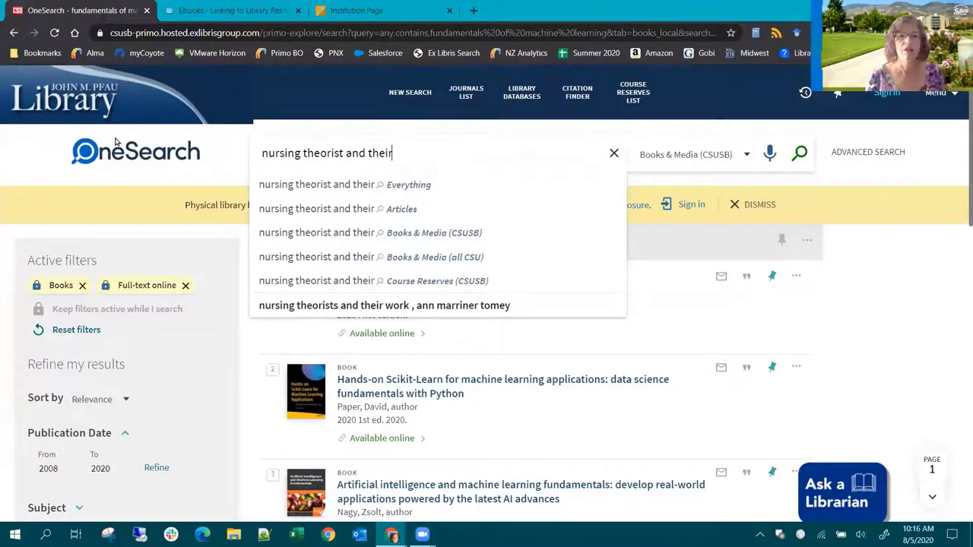
pyautogui.write(' work')
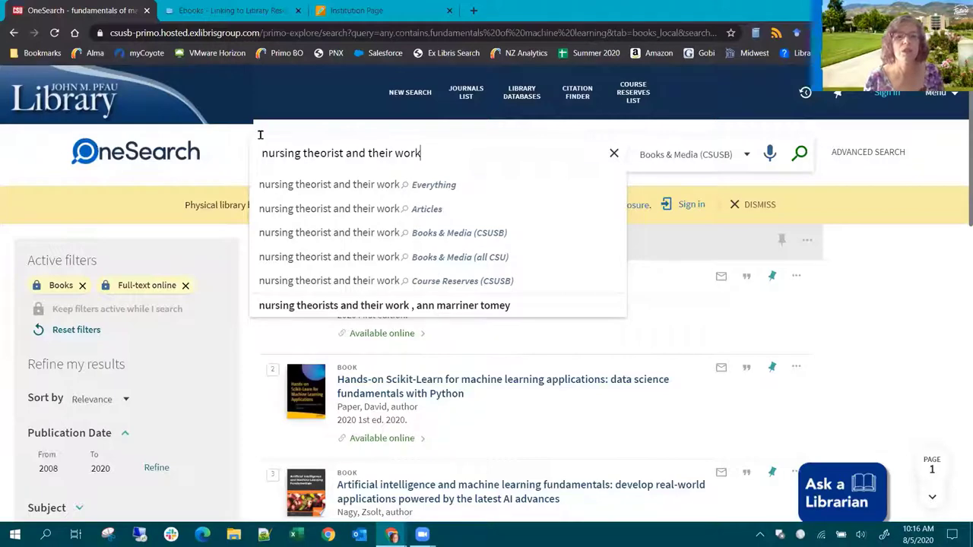
pyautogui.click(342, 154)
pyautogui.write('s')
pyautogui.press('Return')
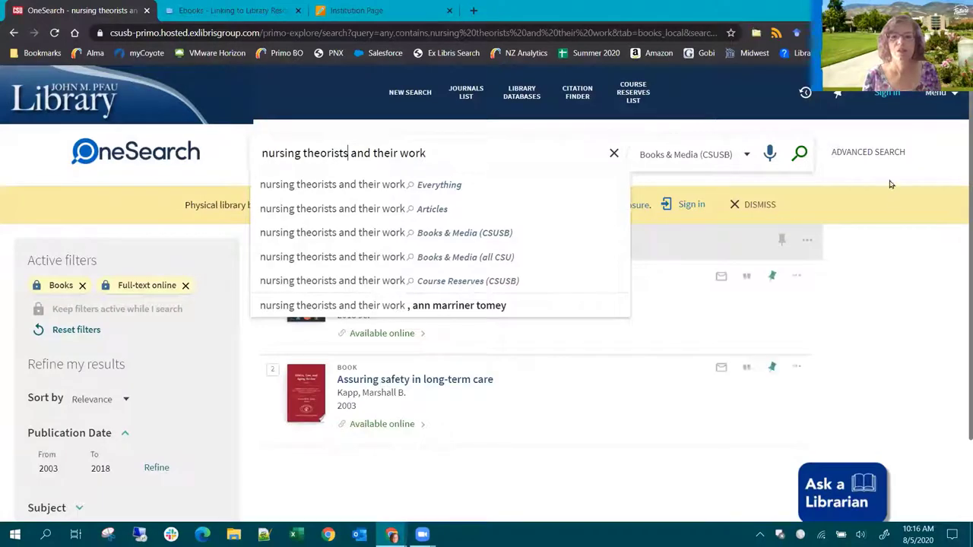
pyautogui.click(485, 421)
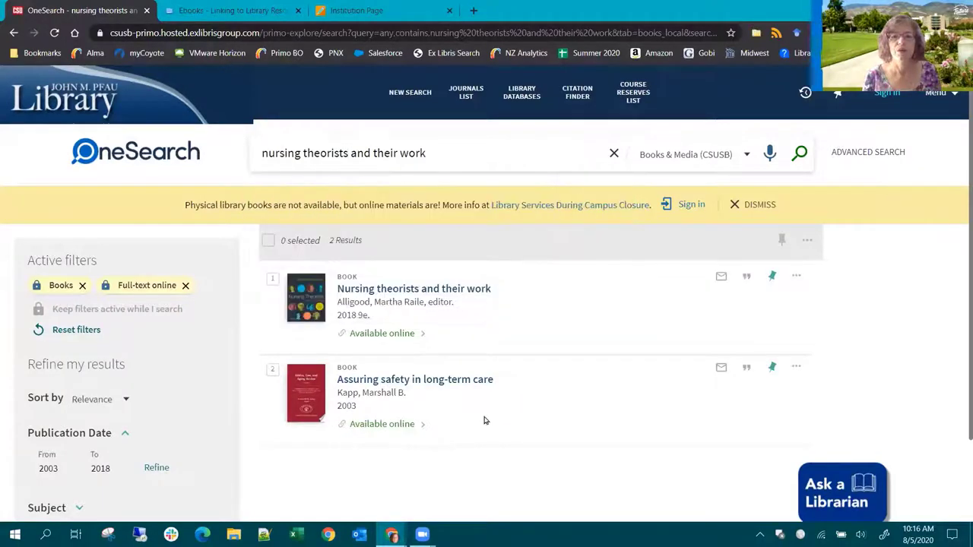
# - Open the "Nursing theorists and their work" record, highlight the simultaneous user limit in its notes, and return to the results
pyautogui.click(407, 292)
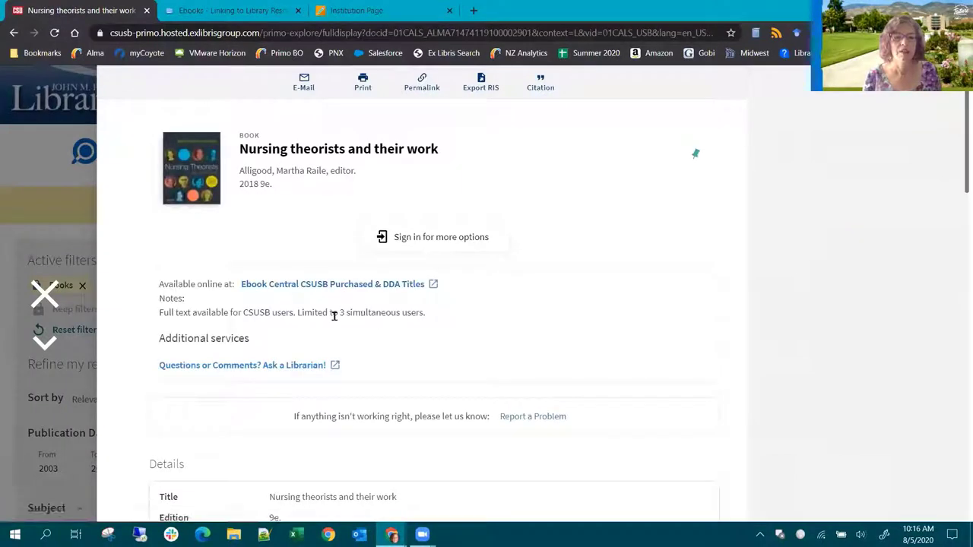
pyautogui.moveTo(333, 315); pyautogui.dragTo(426, 320)
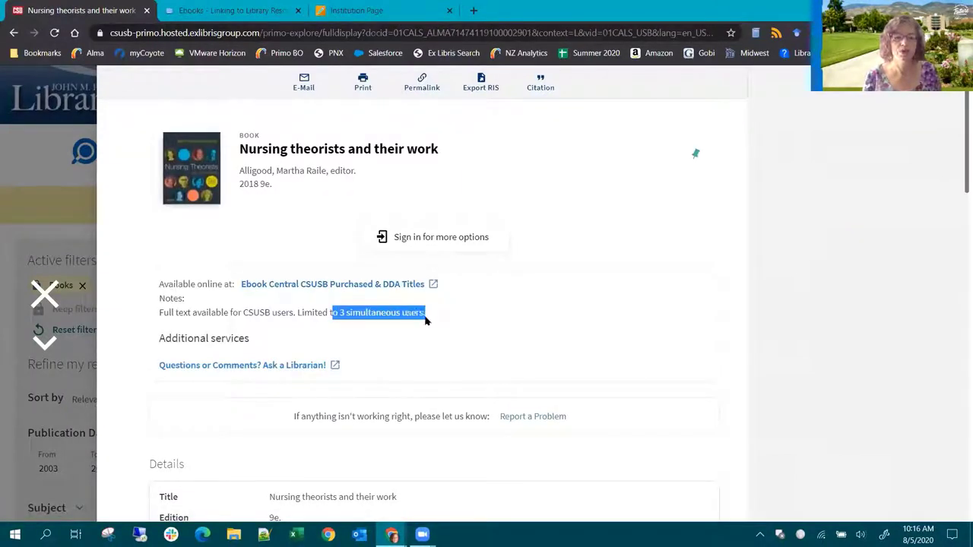
pyautogui.click(54, 302)
pyautogui.click(55, 303)
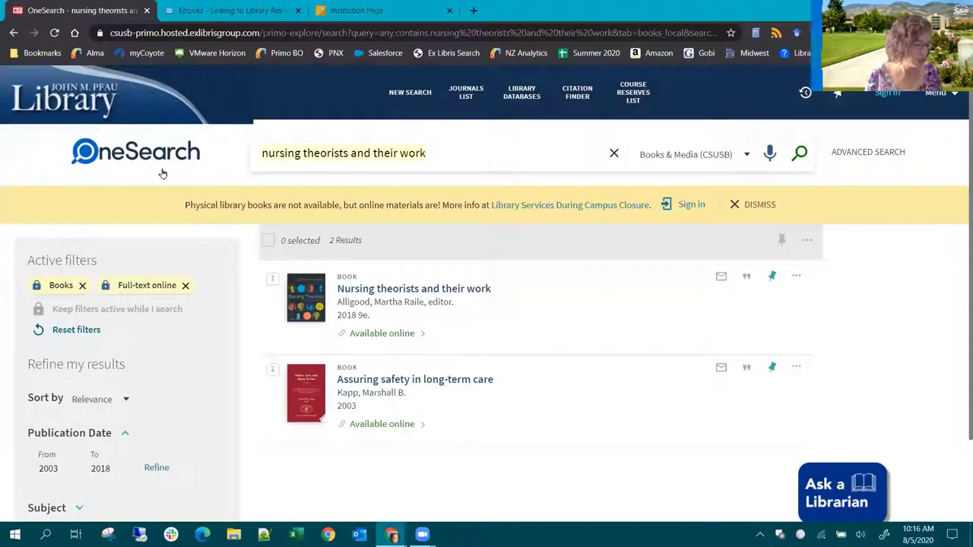
# - Search Books & Media (CSUSB) for "no matter how loud i shout" in place of the nursing theorists query
pyautogui.write('no')
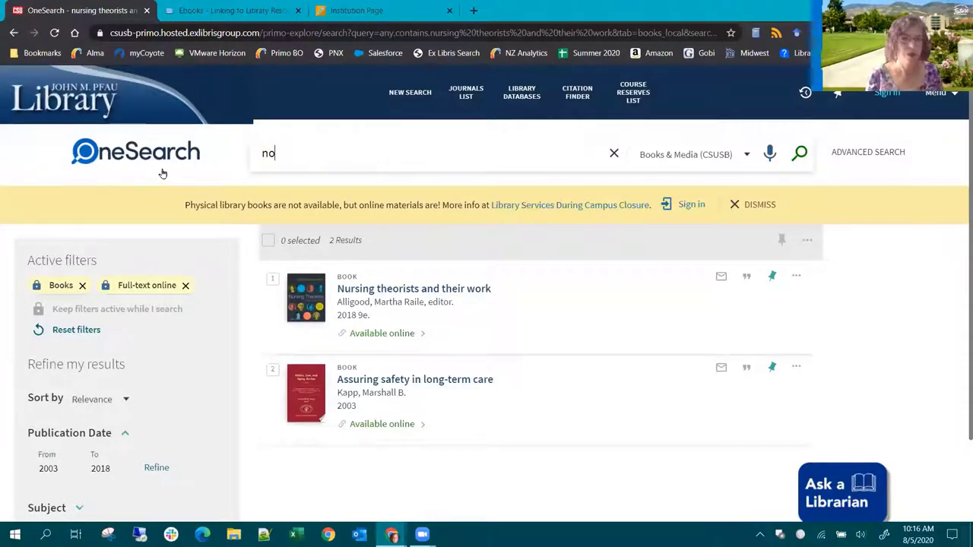
pyautogui.write(' matter ')
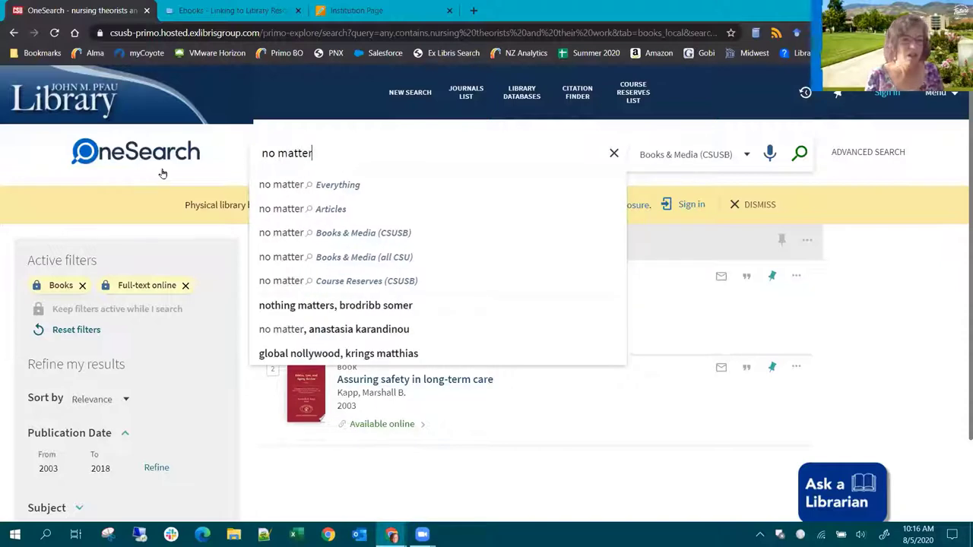
pyautogui.write('how loud i shout')
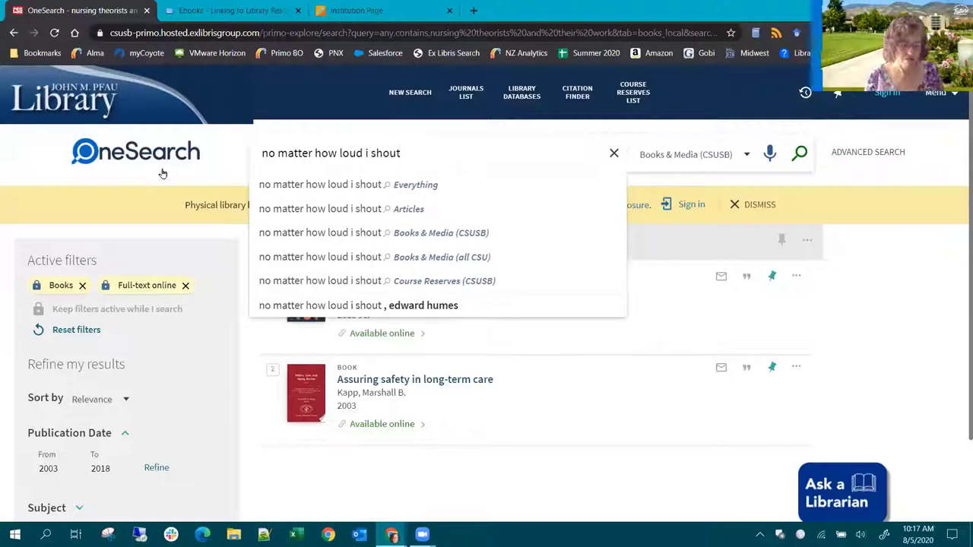
pyautogui.press('Return')
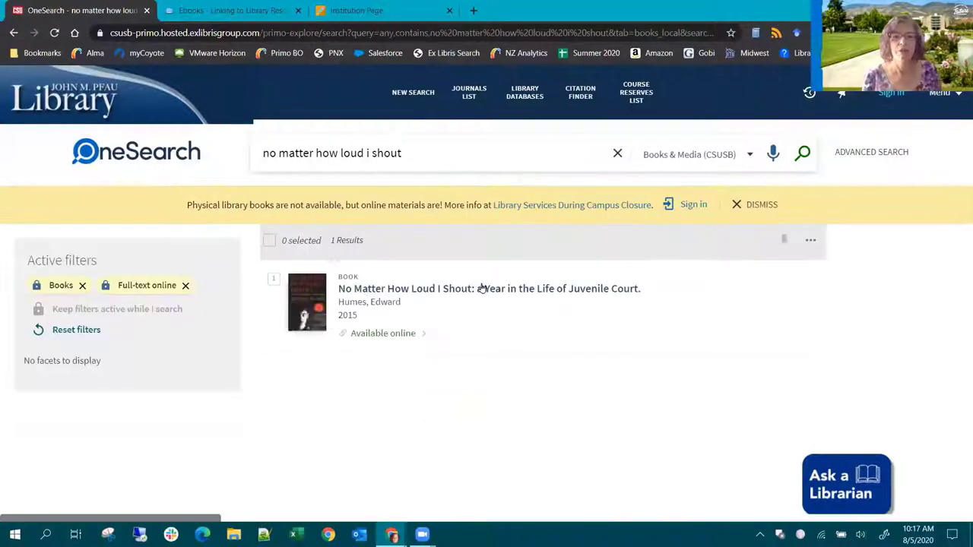
# - Open the "No Matter How Loud I Shout" record, highlight the simultaneous user limit in its notes, and close the record
pyautogui.click(385, 290)
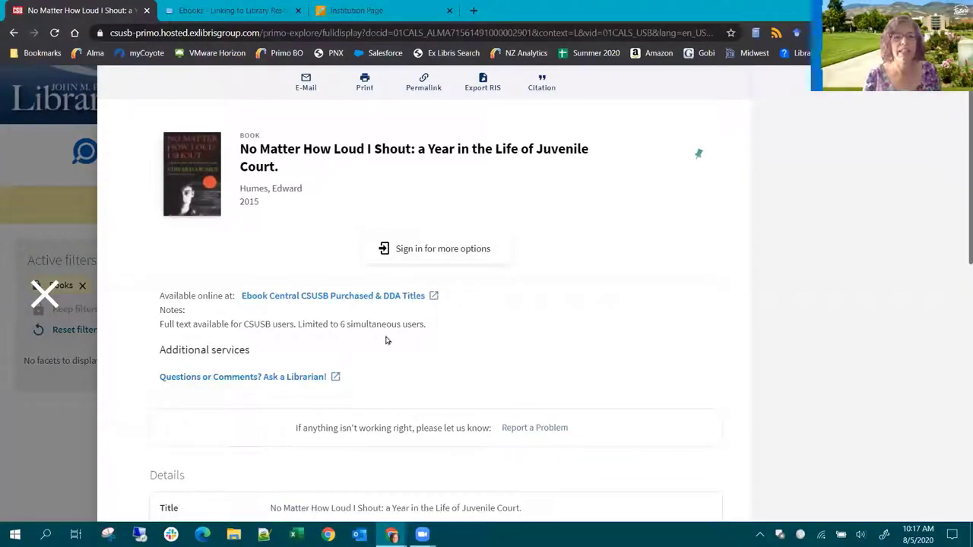
pyautogui.moveTo(339, 325); pyautogui.dragTo(426, 327)
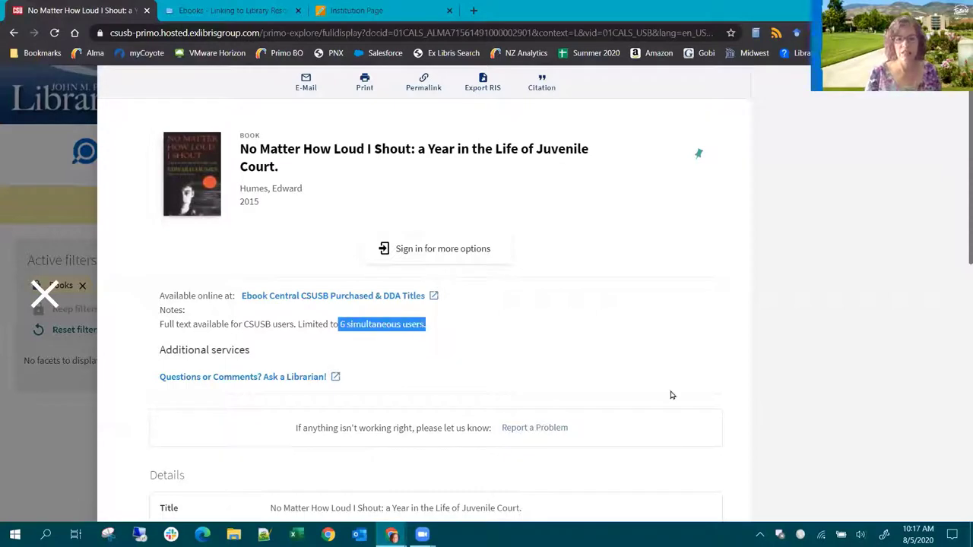
pyautogui.click(458, 330)
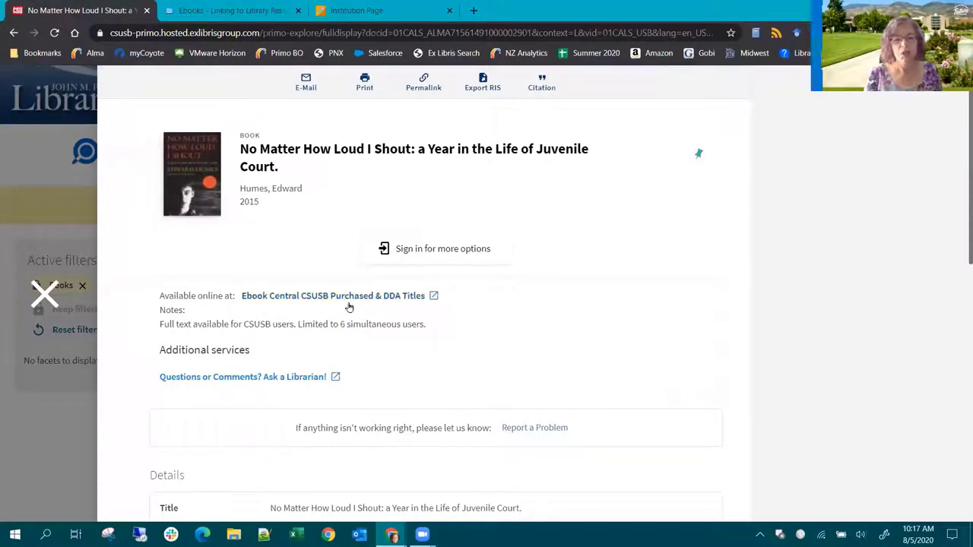
pyautogui.moveTo(298, 323); pyautogui.dragTo(437, 329)
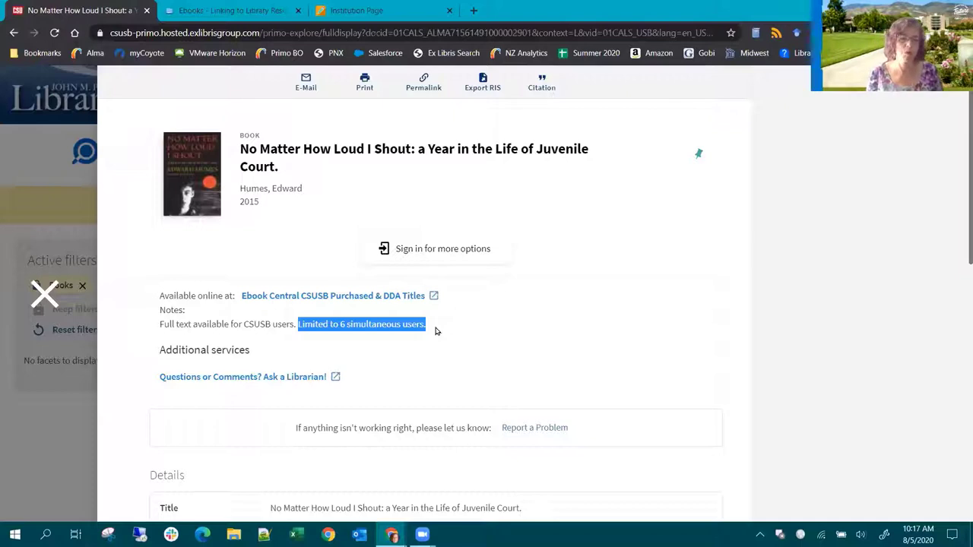
pyautogui.click(44, 294)
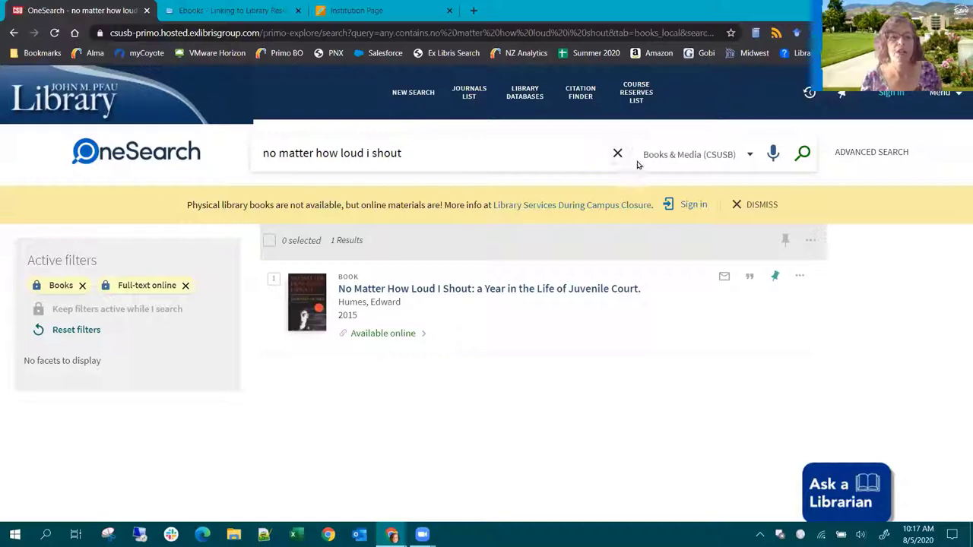
# - Clear the current query and search Books & Media (CSUSB) for "couples counseling"
pyautogui.click(617, 154)
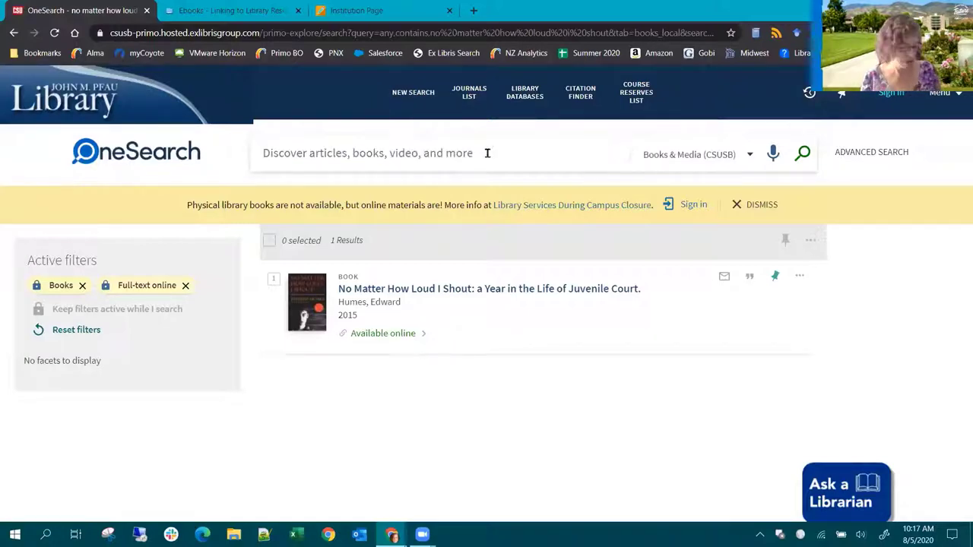
pyautogui.write('couple')
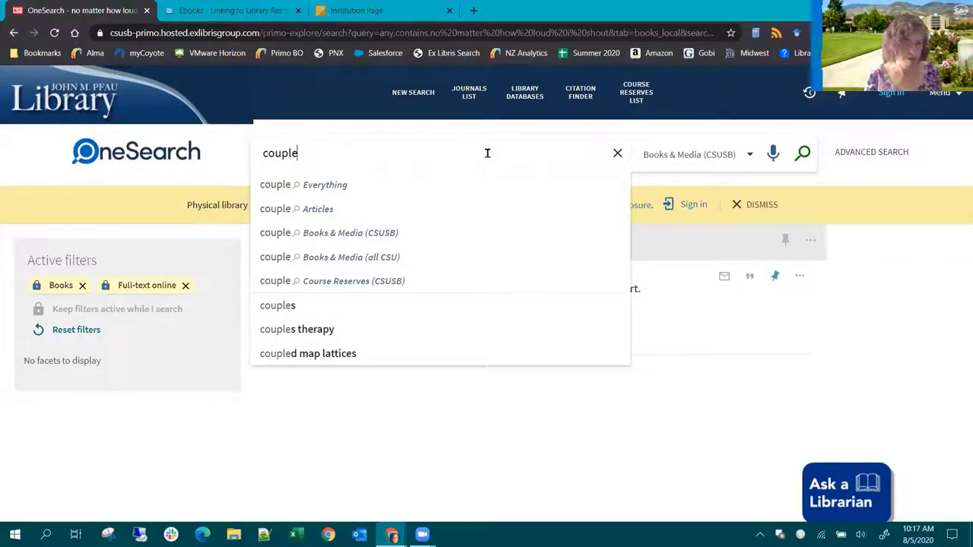
pyautogui.write('s counselin')
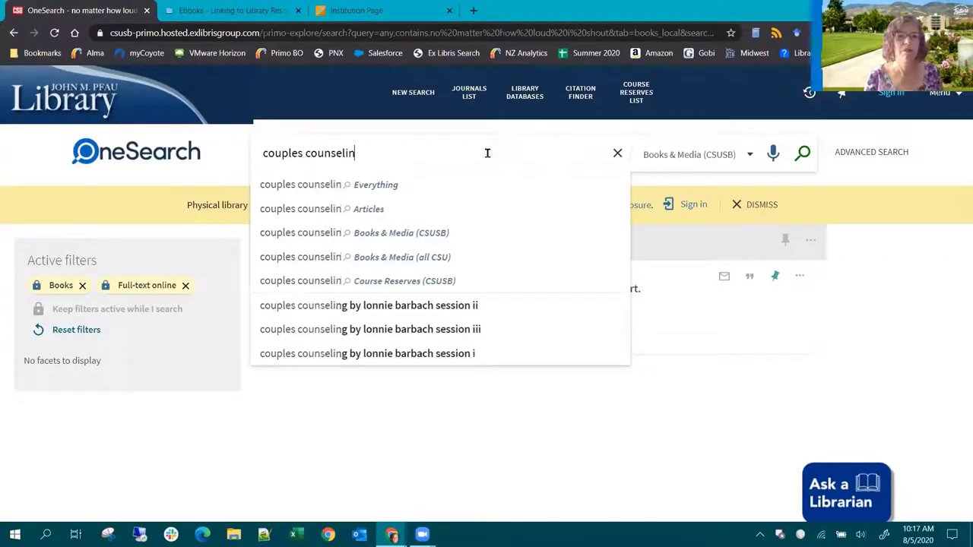
pyautogui.write('g')
pyautogui.press('Return')
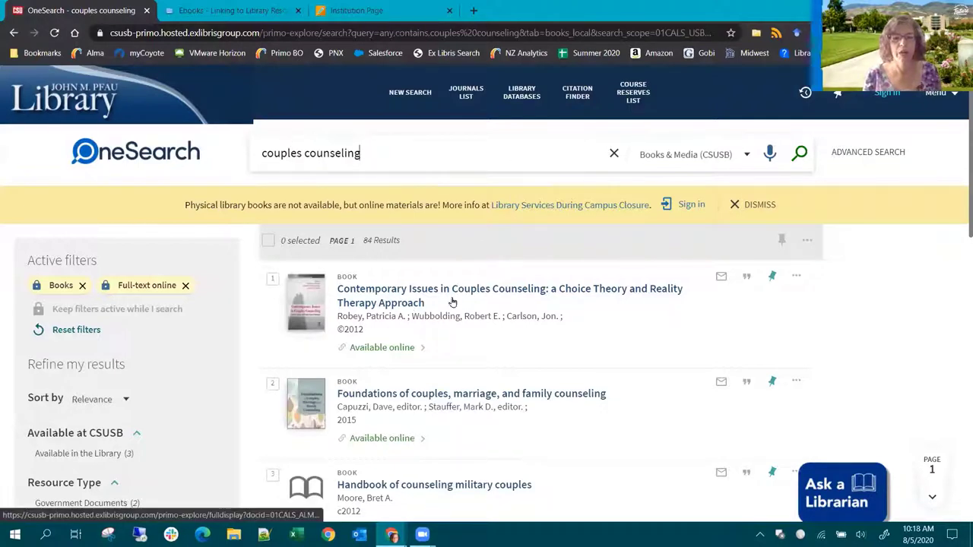
# - Open the "Contemporary Issues in Couples Counseling" record, highlight the user access line in its notes, and clear the highlight
pyautogui.click(381, 298)
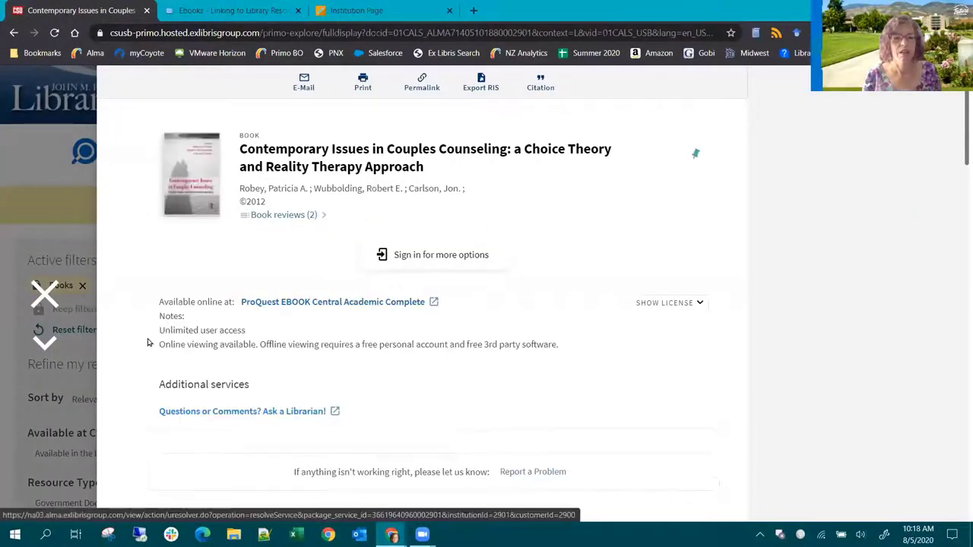
pyautogui.moveTo(160, 330); pyautogui.dragTo(238, 330)
pyautogui.click(490, 392)
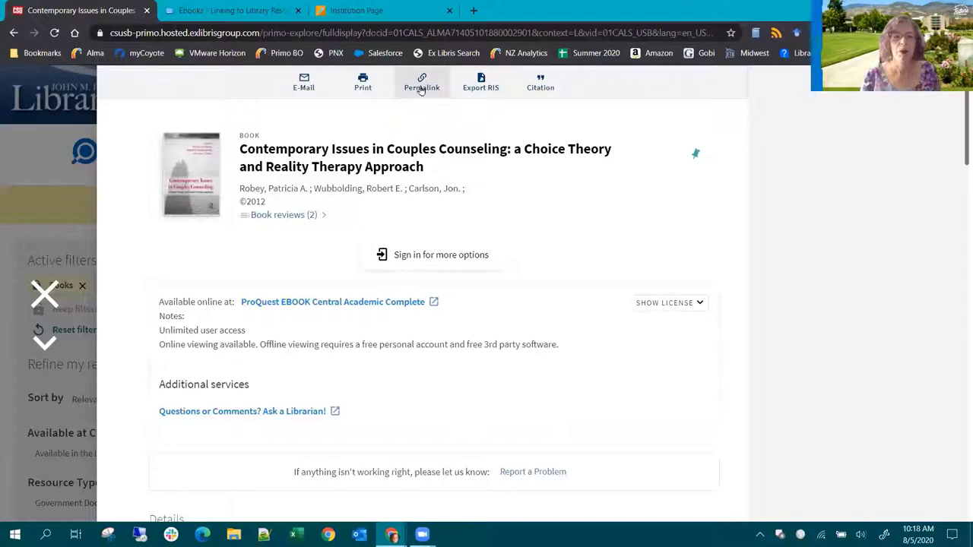
# - Generate the permalink for the "Contemporary Issues in Couples Counseling" record and copy it to the clipboard
pyautogui.click(421, 90)
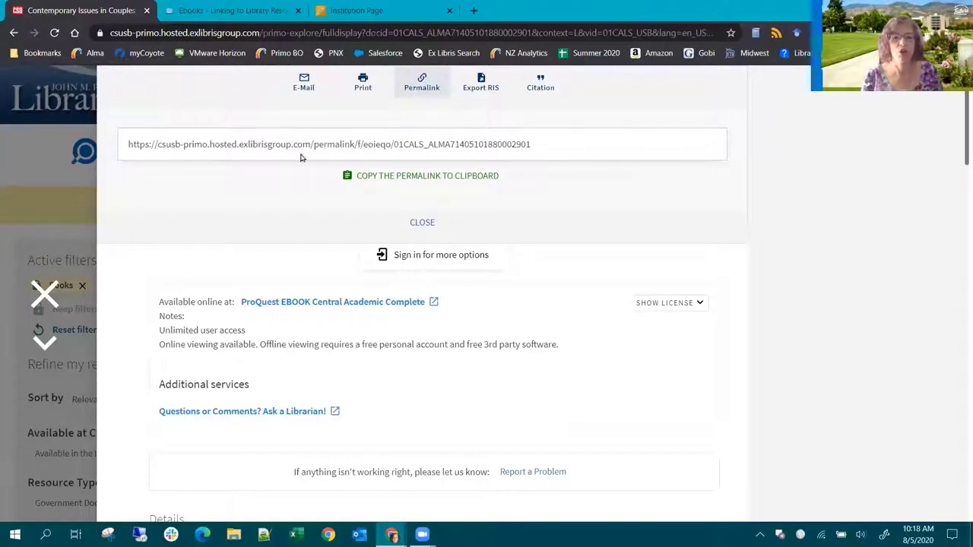
pyautogui.click(414, 178)
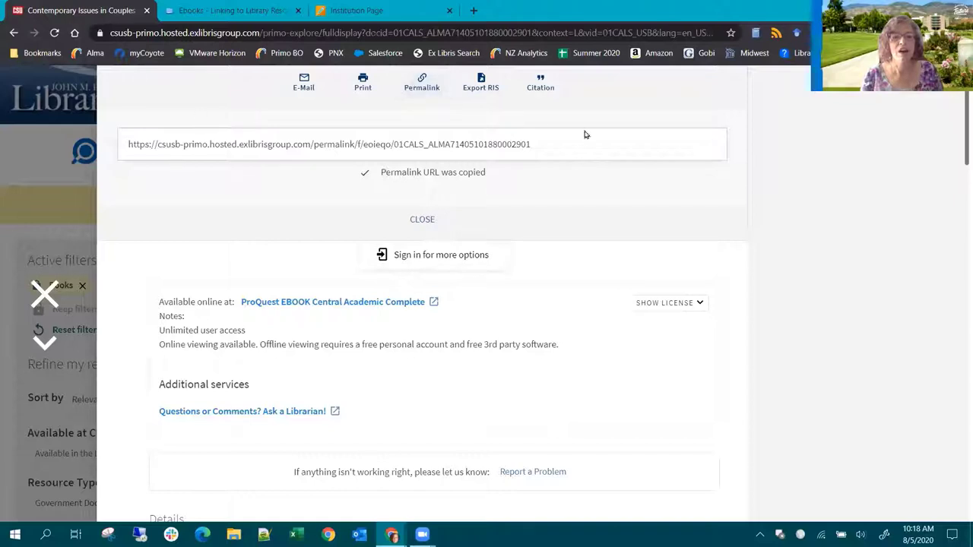
pyautogui.click(431, 82)
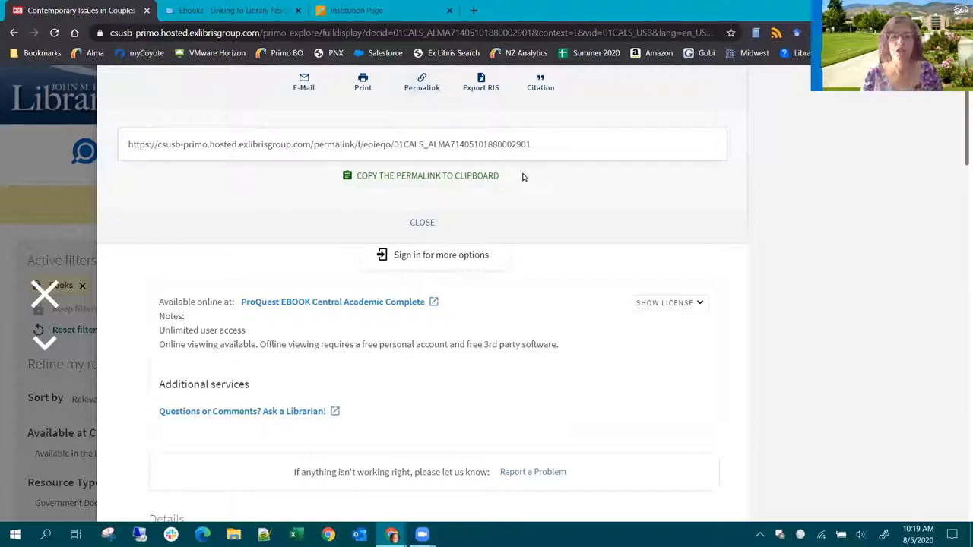
# - Switch to Blackboard and open the Content area of the instructor's own named course, listed under Assorted Dates
pyautogui.click(381, 10)
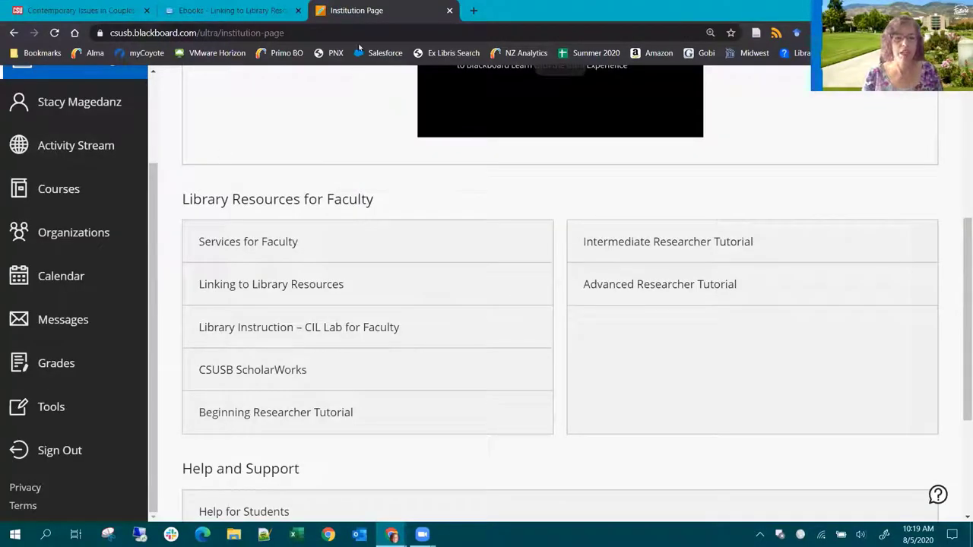
pyautogui.scroll(5, 334, 178)
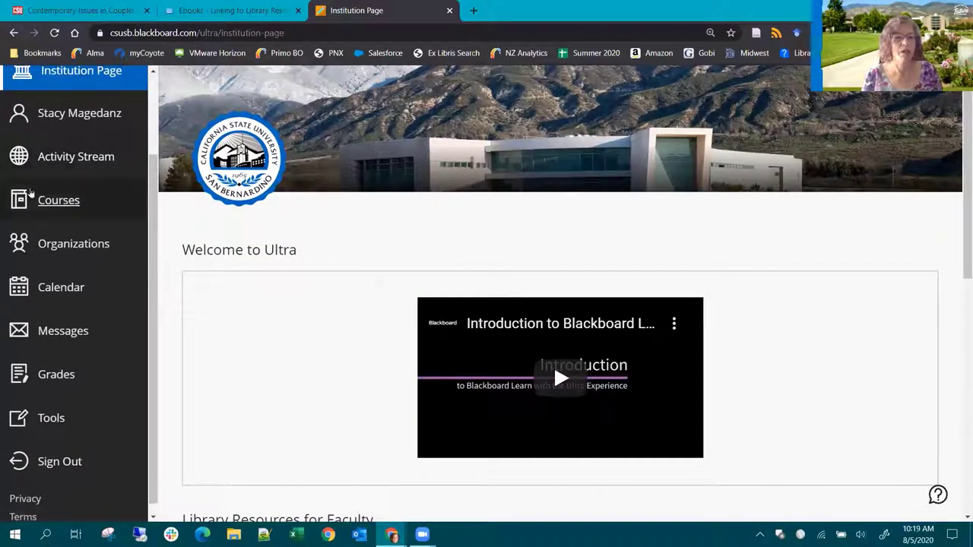
pyautogui.click(152, 198)
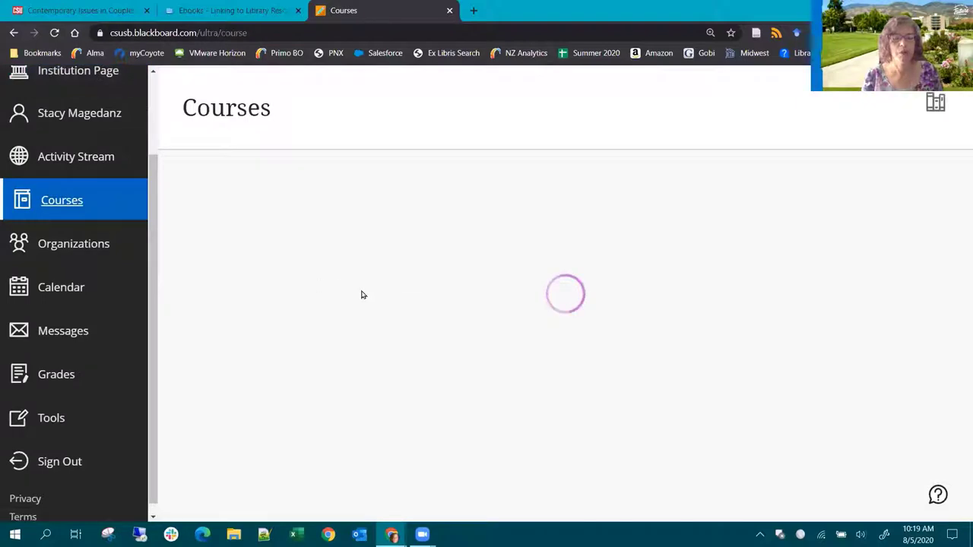
pyautogui.scroll(-3, 410, 378)
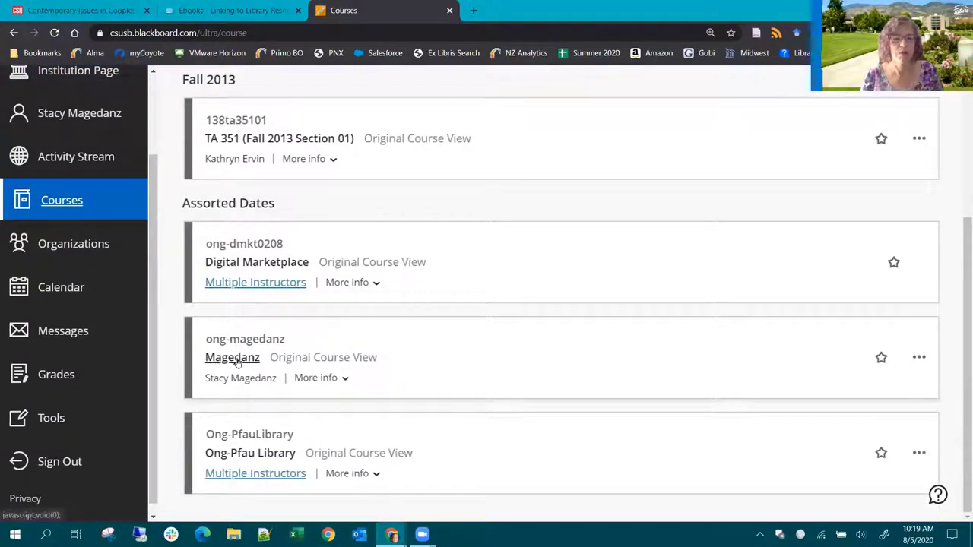
pyautogui.click(234, 358)
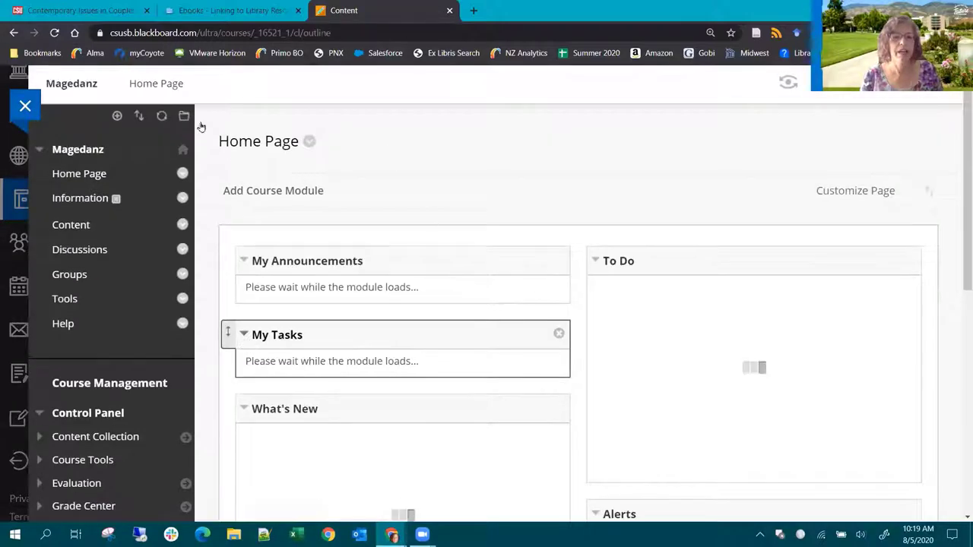
pyautogui.click(70, 225)
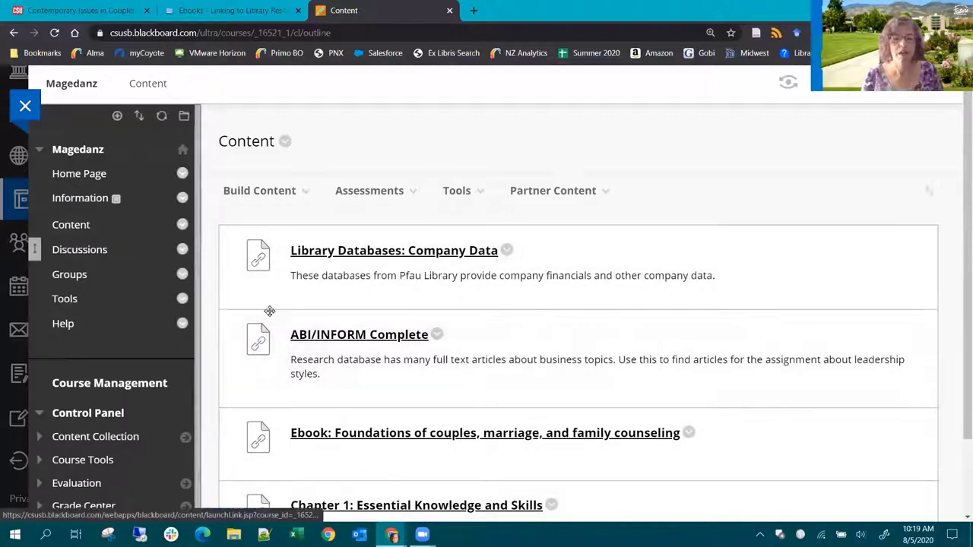
# - Start a new Web Link in the Content area, name it "Couples Counseling Ebook", and paste the copied permalink as its URL
pyautogui.click(253, 192)
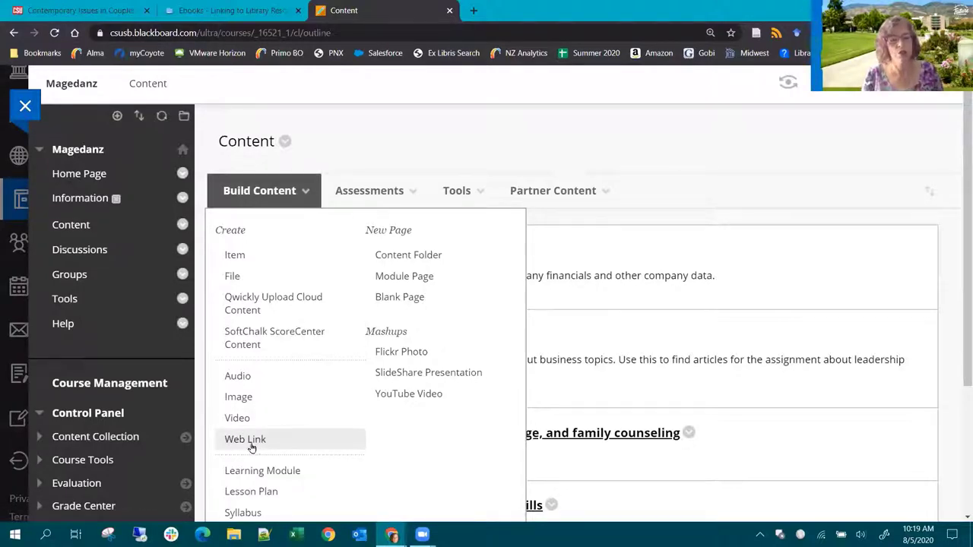
pyautogui.click(250, 444)
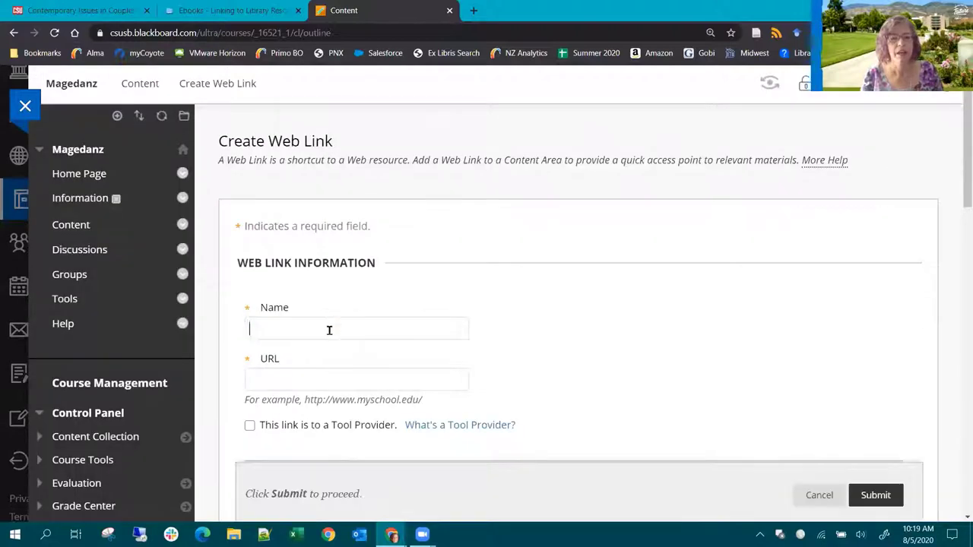
pyautogui.write('Couples Counseling Ebook')
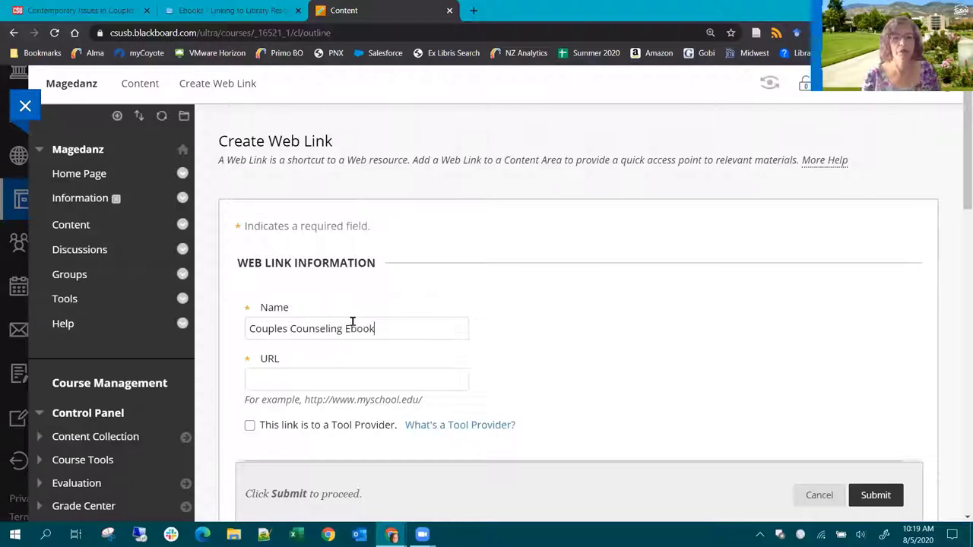
pyautogui.click(364, 382)
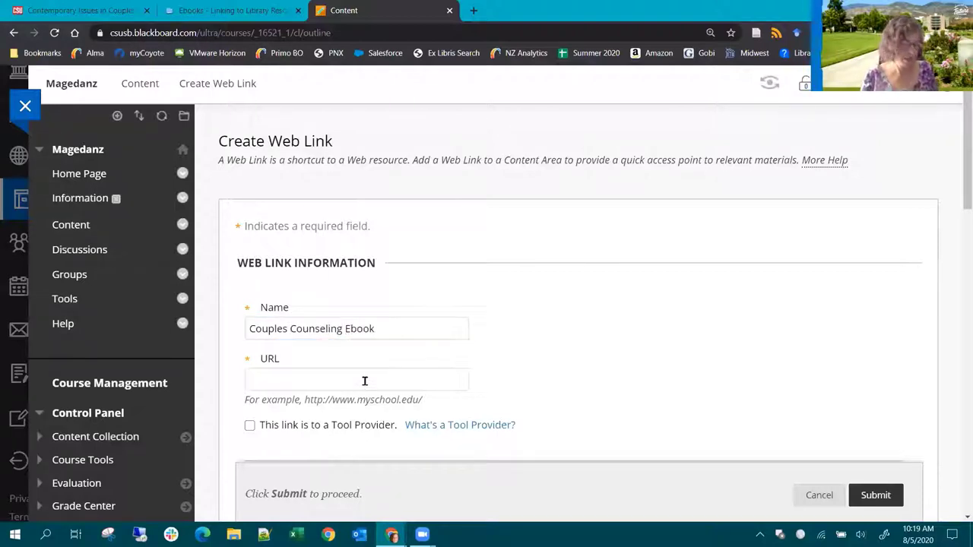
pyautogui.rightClick(354, 378)
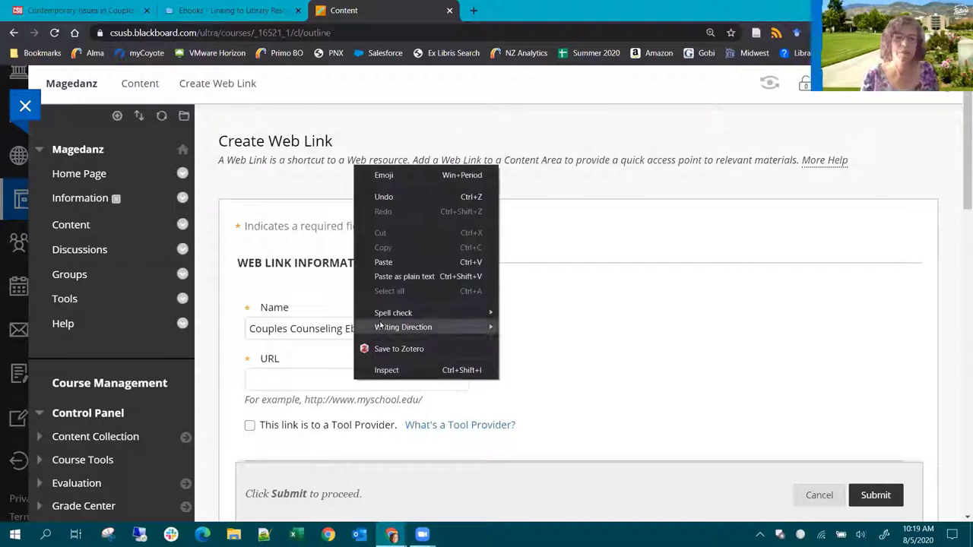
pyautogui.click(383, 263)
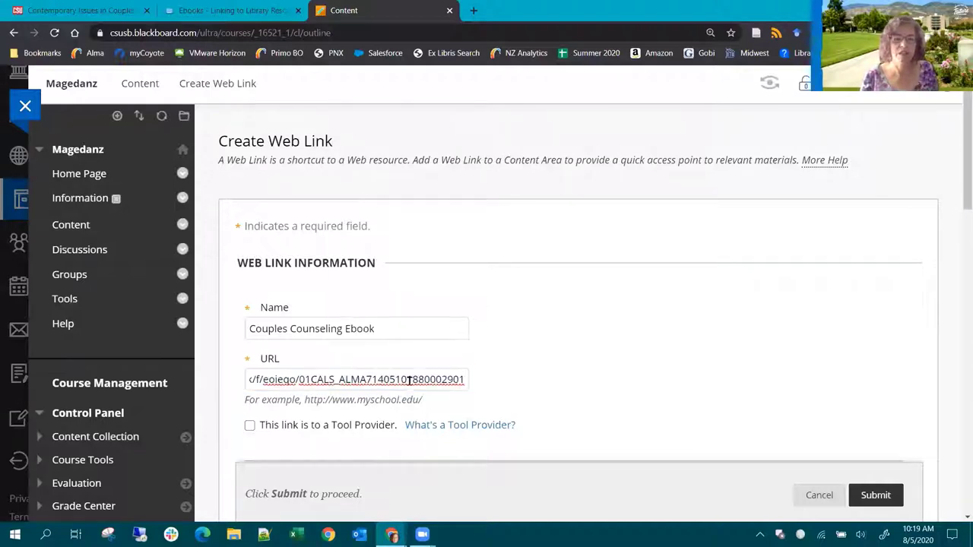
# - Highlight the pasted permalink in the URL field and its "csusb" part, and clear the highlight
pyautogui.moveTo(315, 383); pyautogui.dragTo(233, 376)
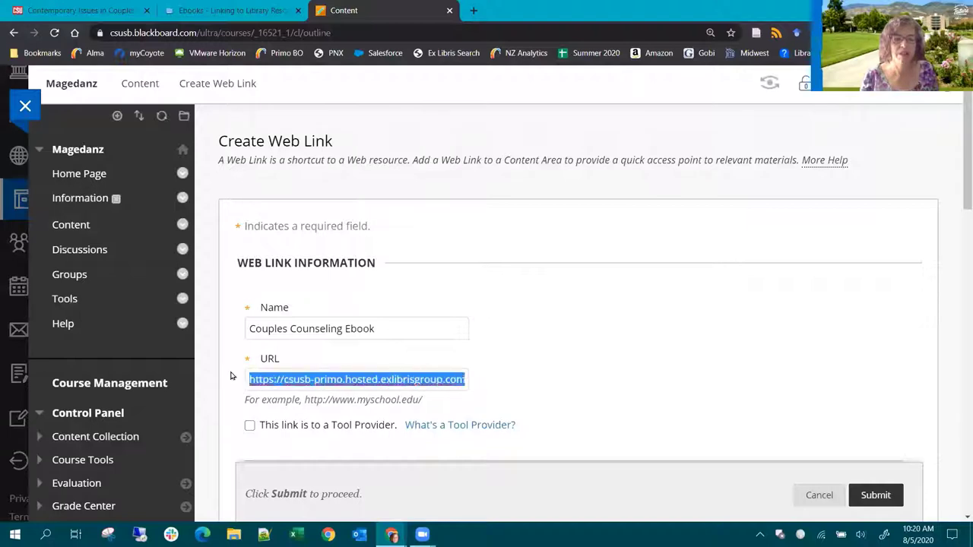
pyautogui.click(279, 379)
pyautogui.doubleClick(296, 379)
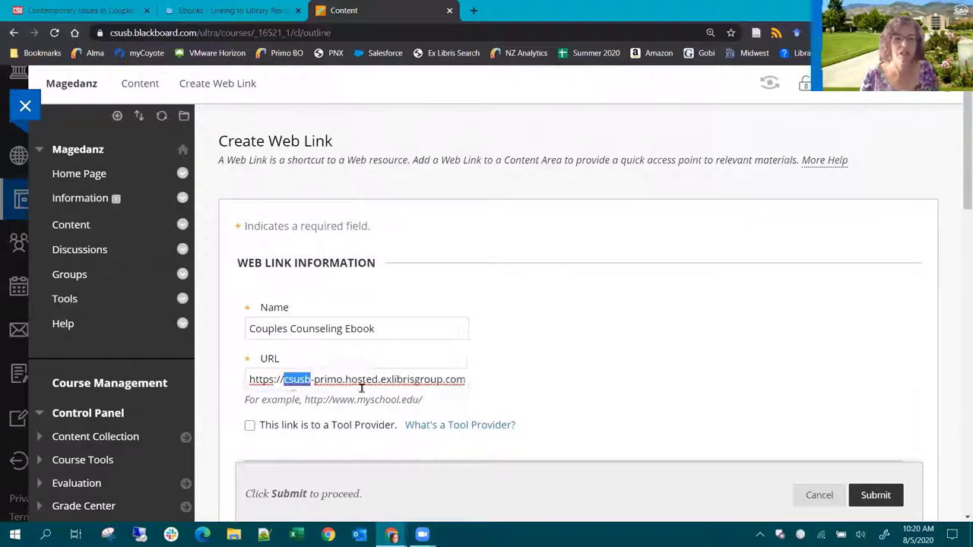
pyautogui.click(407, 384)
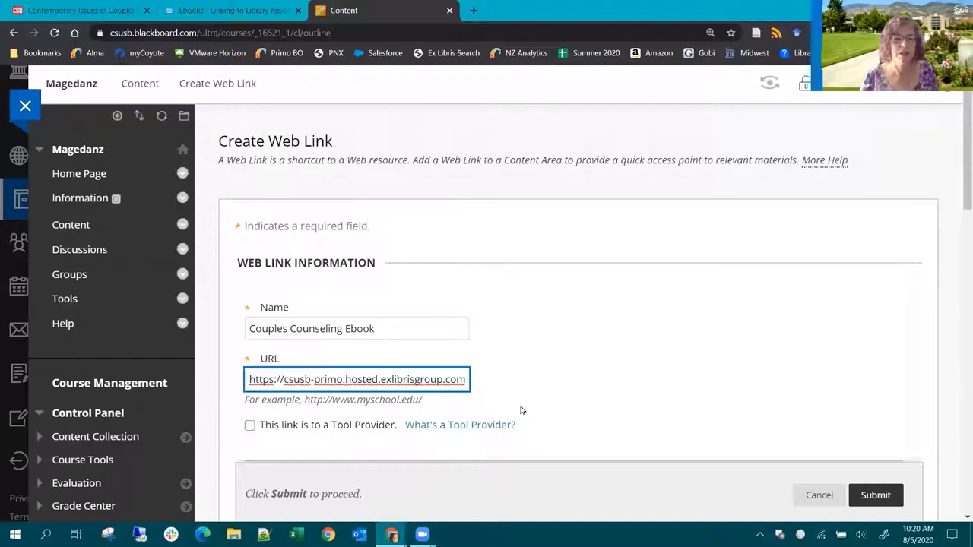
# - Submit the "Couples Counseling Ebook" web link with its default options and open the new link from the Content area
pyautogui.scroll(-2, 525, 411)
pyautogui.scroll(-3, 500, 383)
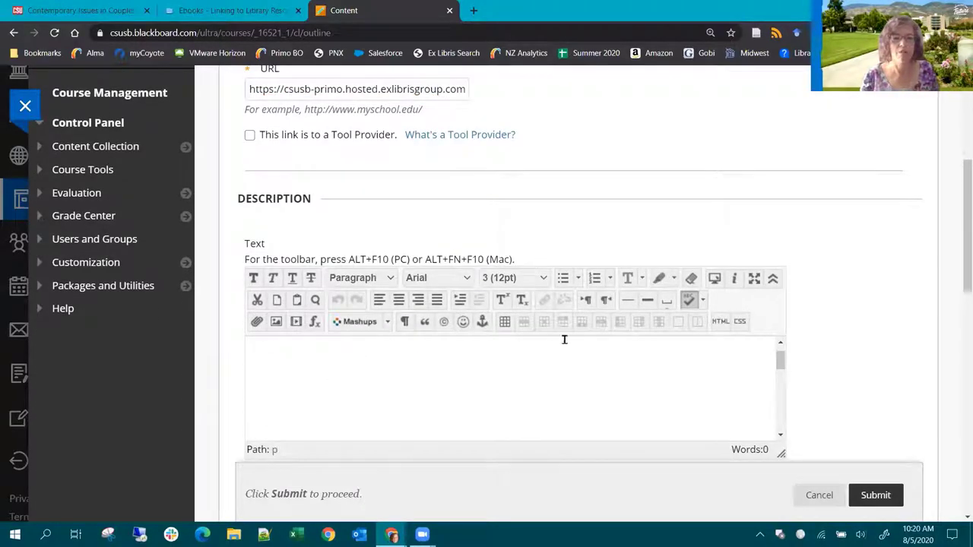
pyautogui.scroll(-3, 563, 341)
pyautogui.scroll(-3, 959, 280)
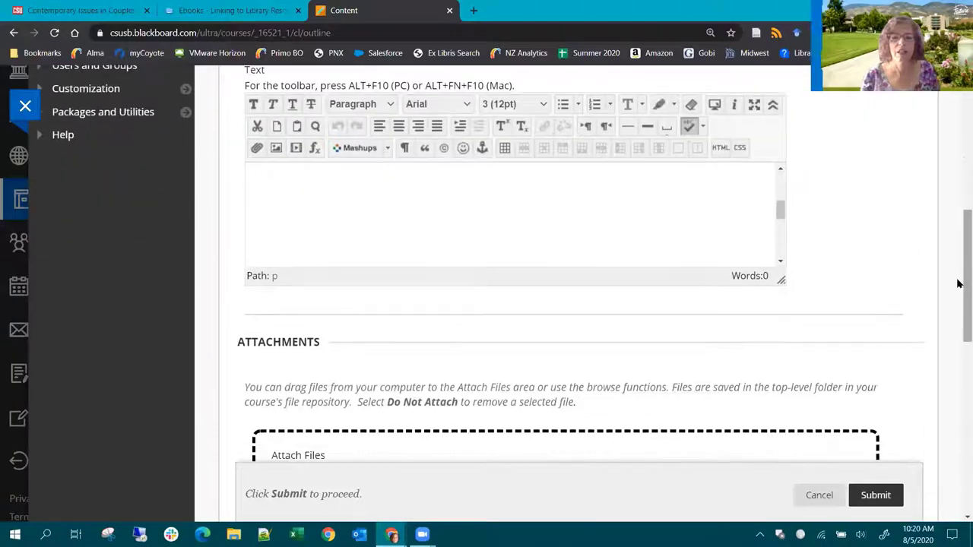
pyautogui.moveTo(958, 332); pyautogui.dragTo(959, 393)
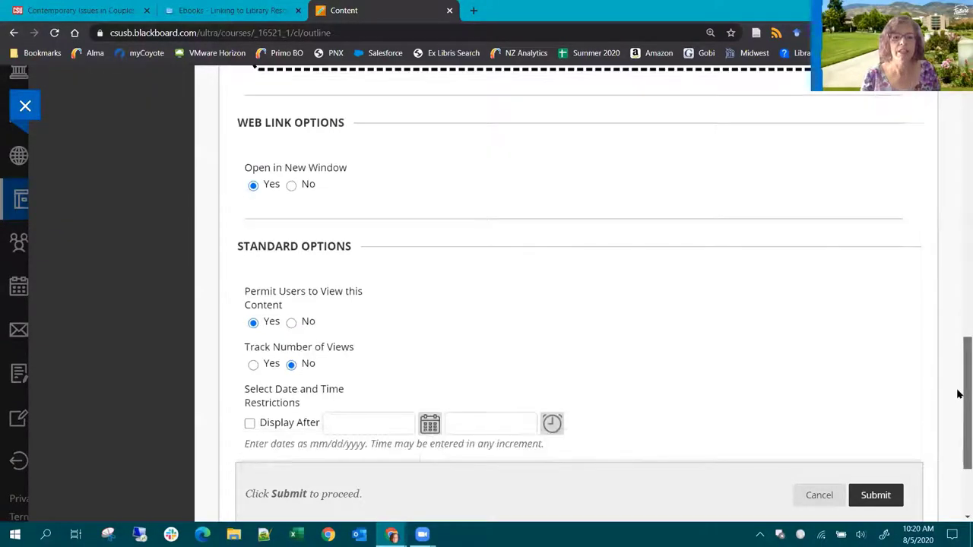
pyautogui.click(875, 494)
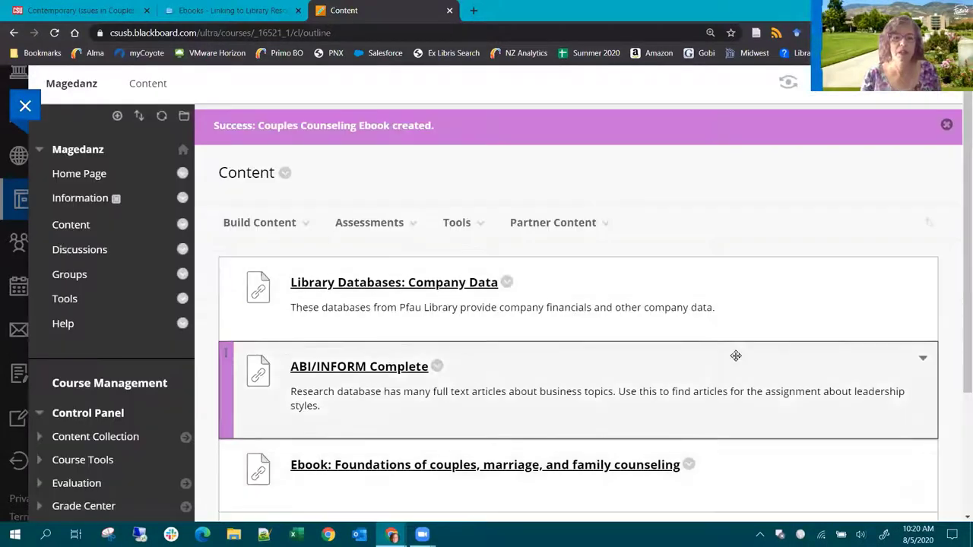
pyautogui.scroll(-3, 736, 355)
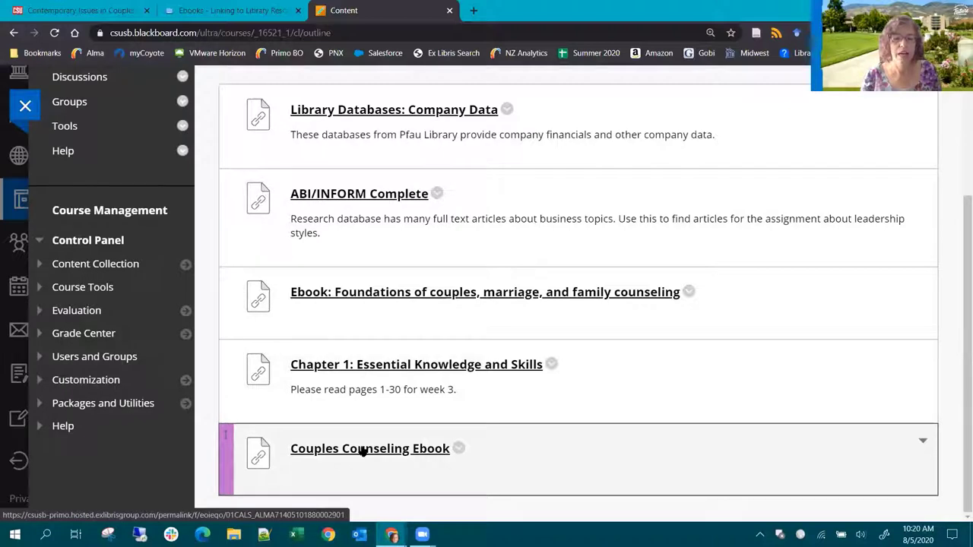
pyautogui.click(363, 449)
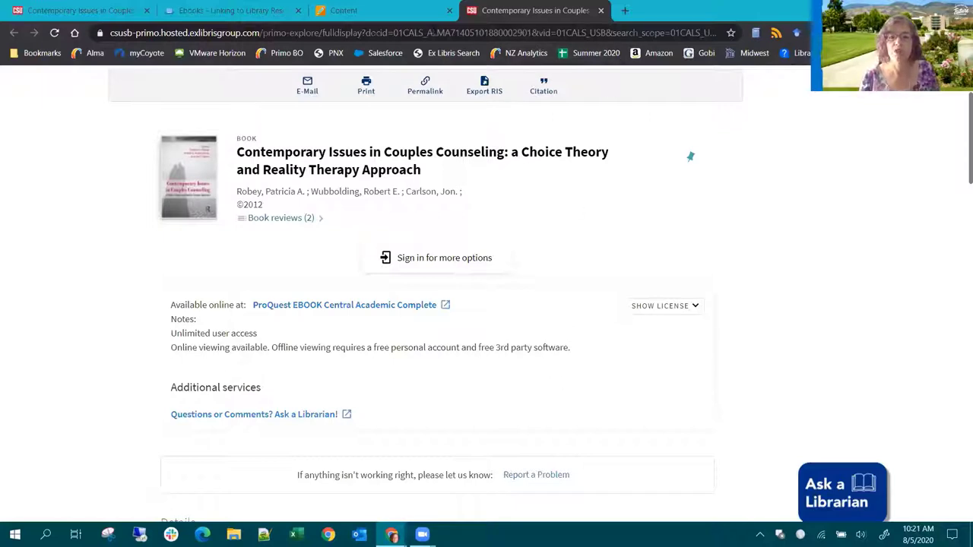
# - Open the "Chapter 1: Essential Knowledge and Skills" link in the Blackboard Content area and look through the chapter's opening pages
pyautogui.click(342, 11)
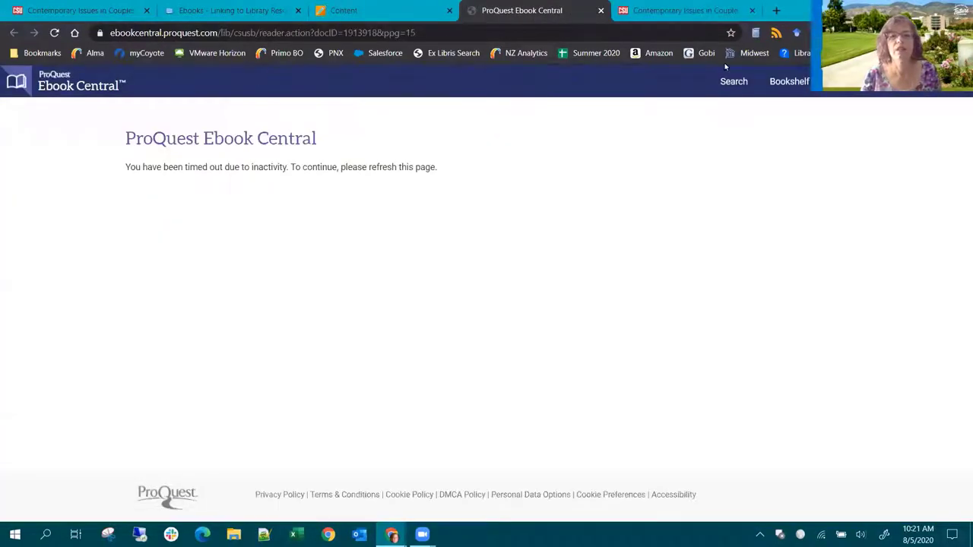
pyautogui.click(55, 33)
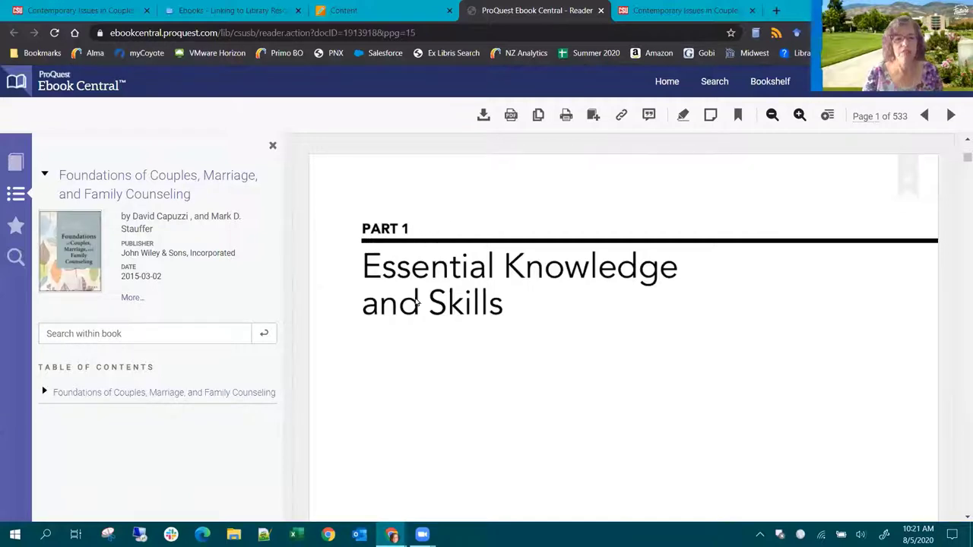
pyautogui.scroll(-5, 418, 304)
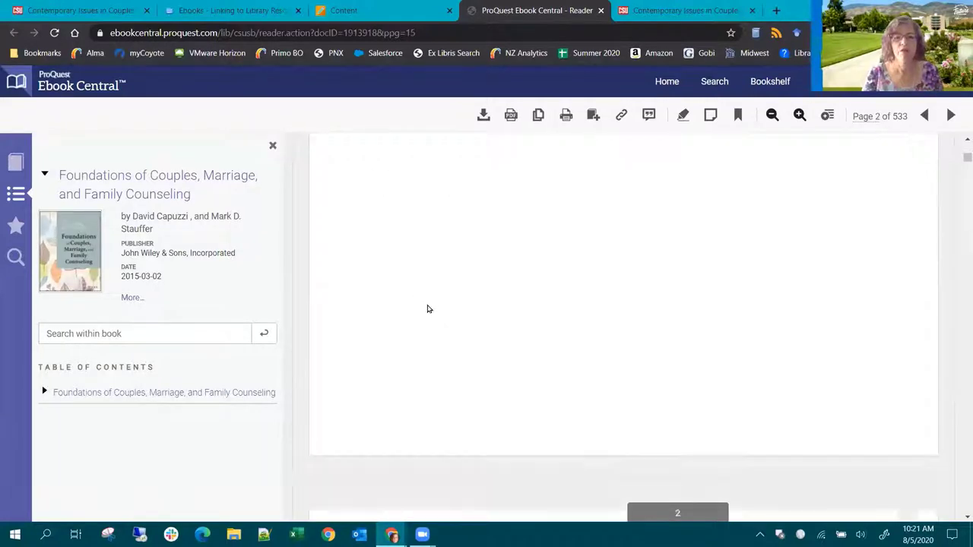
pyautogui.scroll(-5, 427, 309)
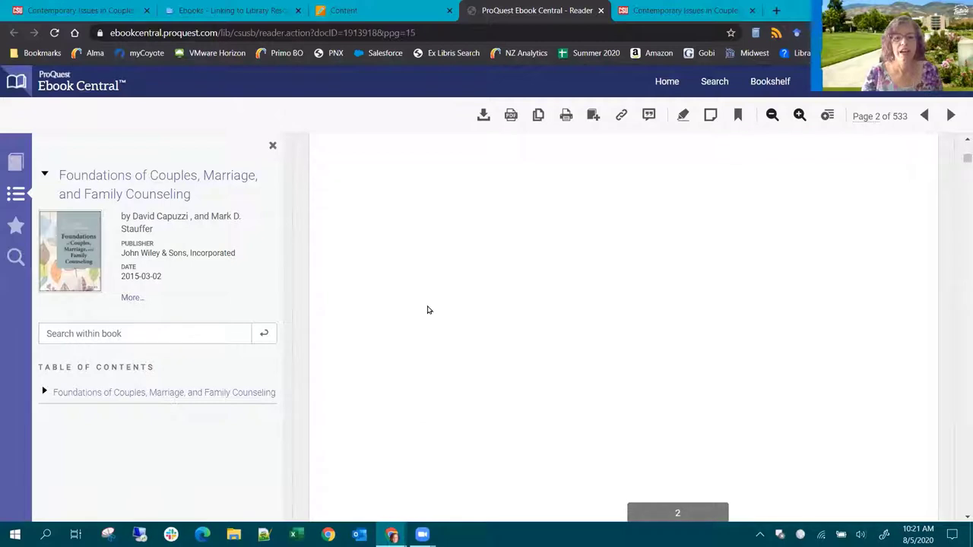
pyautogui.scroll(-3, 427, 310)
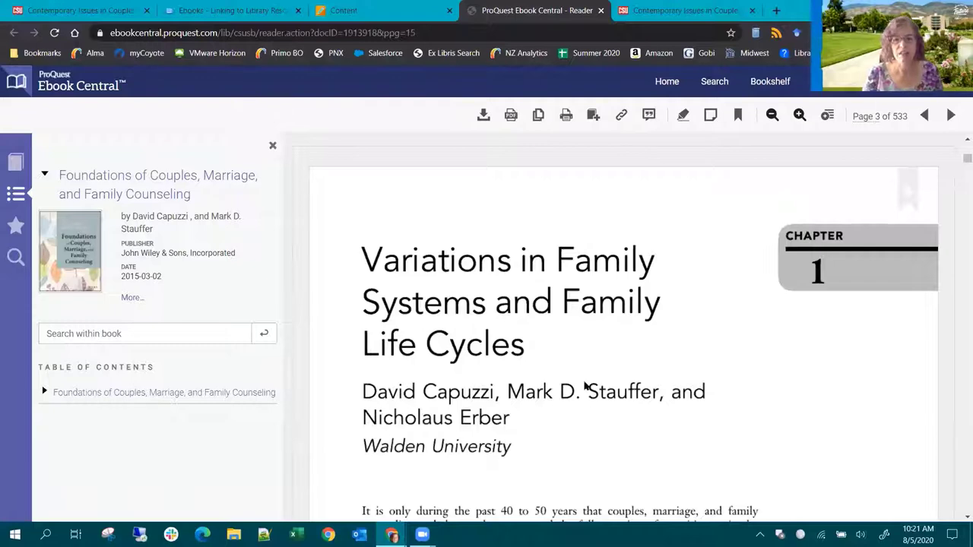
pyautogui.scroll(-5, 585, 387)
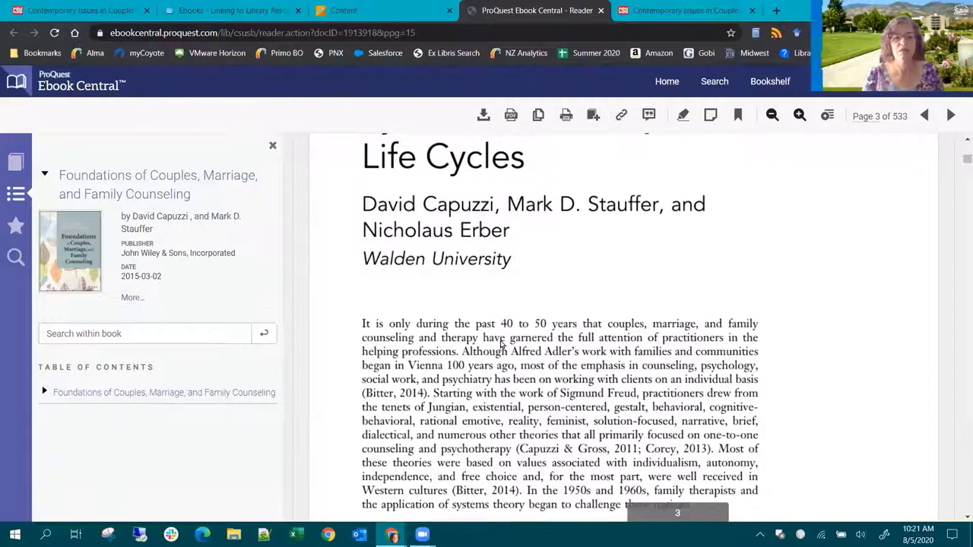
pyautogui.scroll(-8, 631, 365)
pyautogui.scroll(-4, 630, 365)
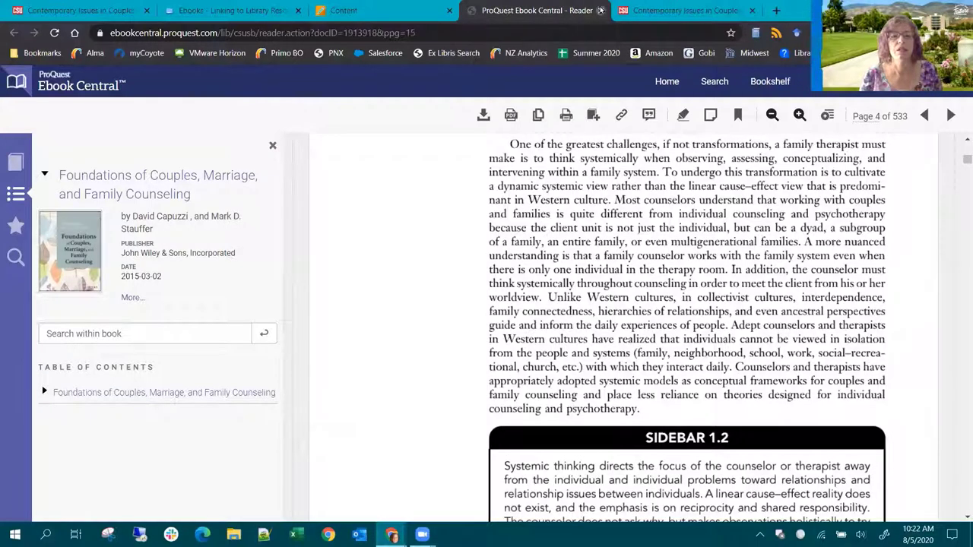
pyautogui.click(599, 9)
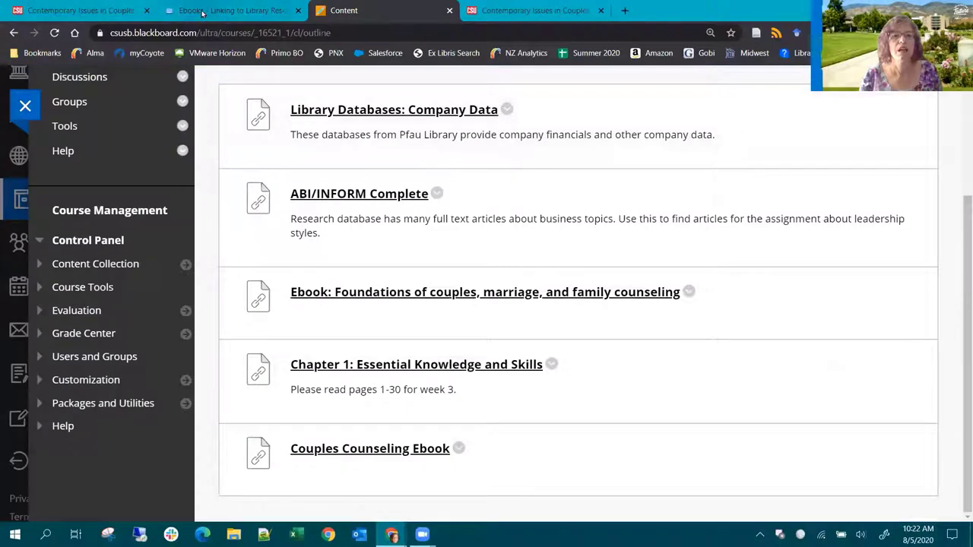
# - Open the "Contemporary Issues in Couples Counseling" ebook in ProQuest Ebook Central and examine its availability options and table of contents
pyautogui.click(201, 11)
pyautogui.click(532, 9)
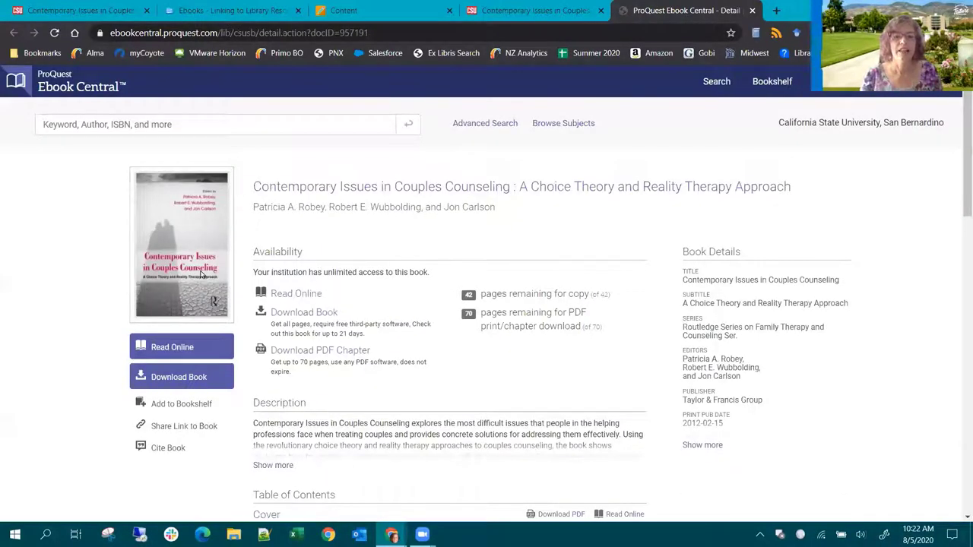
pyautogui.scroll(-3, 353, 242)
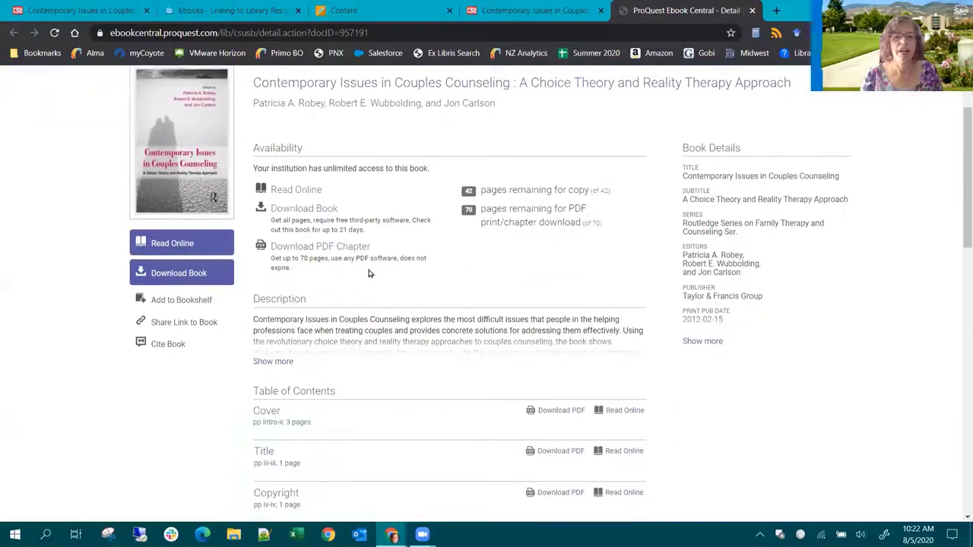
pyautogui.scroll(-1, 312, 314)
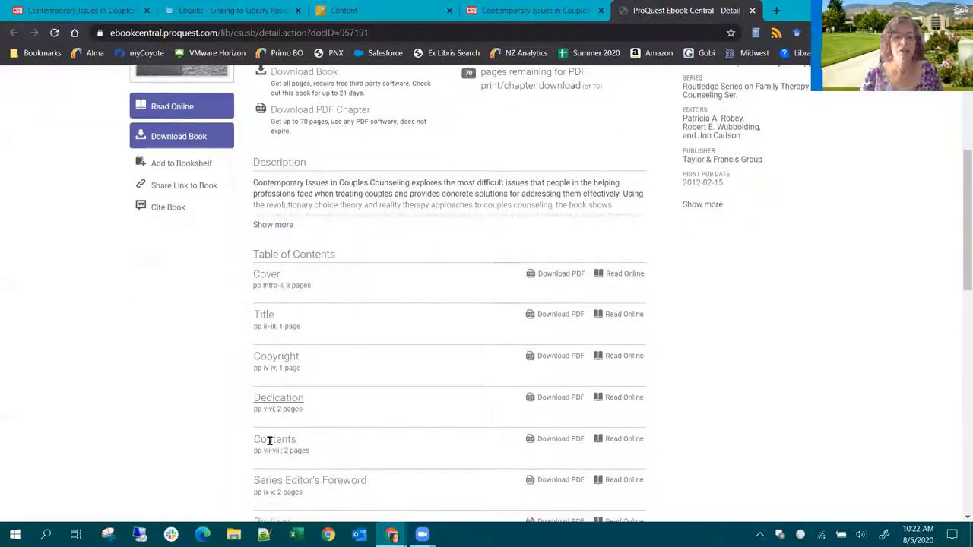
pyautogui.scroll(-3, 406, 463)
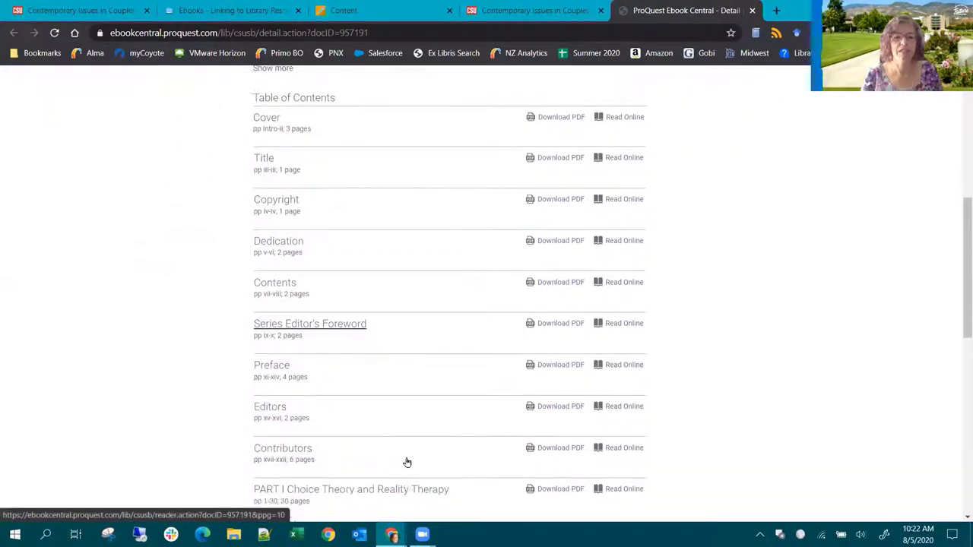
pyautogui.scroll(-1, 487, 402)
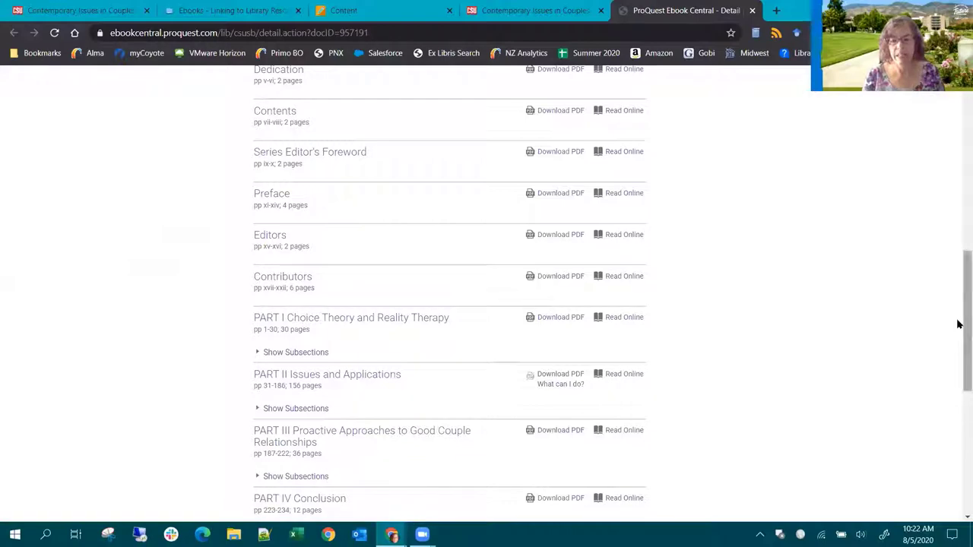
pyautogui.moveTo(957, 323); pyautogui.dragTo(957, 195)
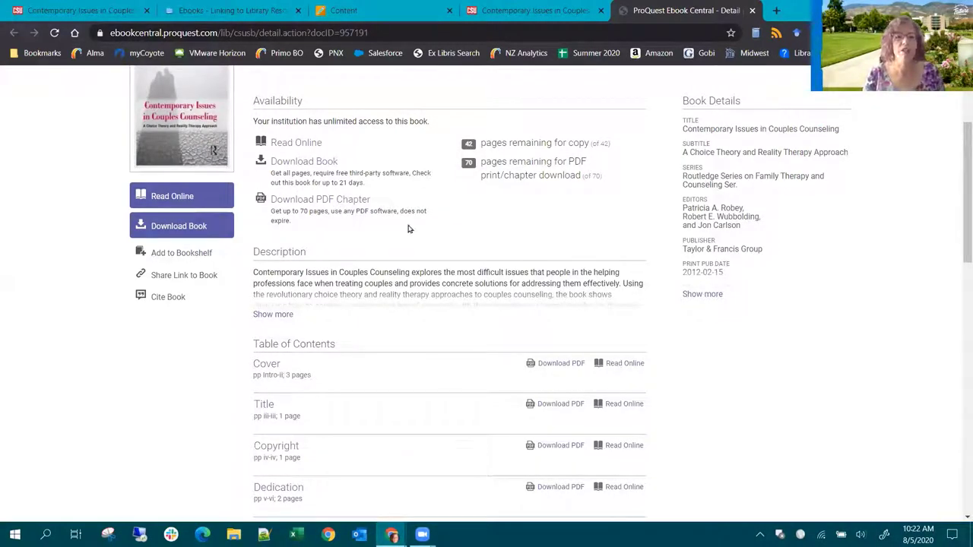
pyautogui.moveTo(957, 202); pyautogui.dragTo(957, 317)
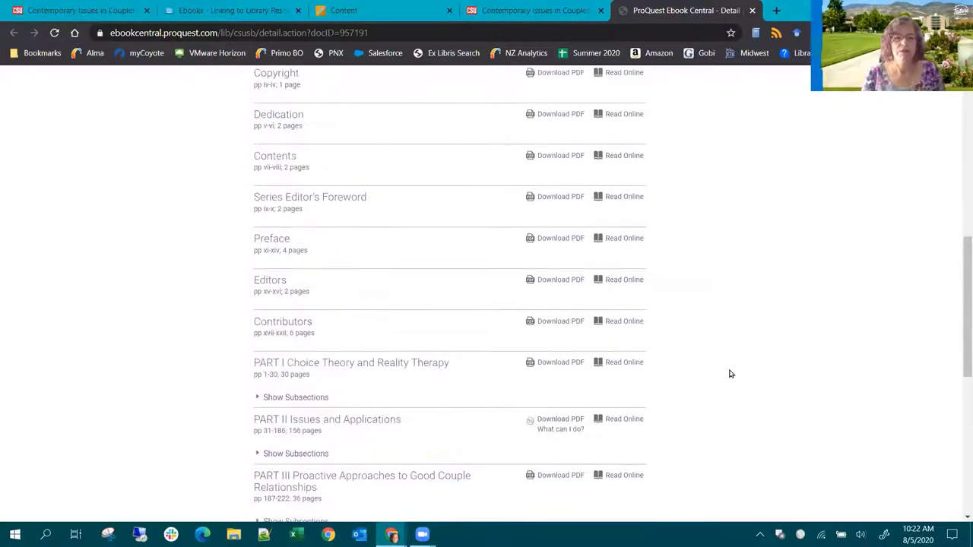
# - Expand the subsections of Part III and open chapter 15, "A Contextual Approach to Relationship Assessment", in the online reader
pyautogui.scroll(-3, 369, 248)
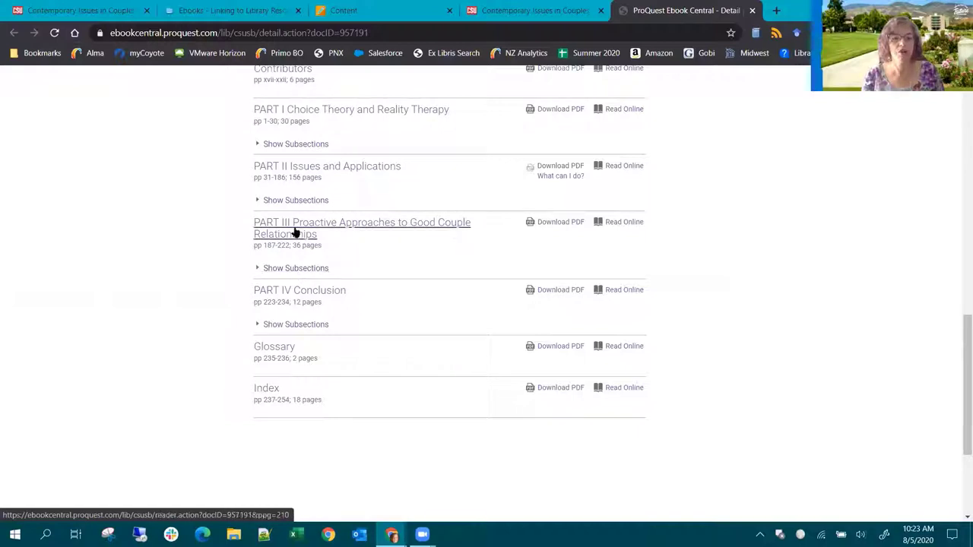
pyautogui.click(293, 269)
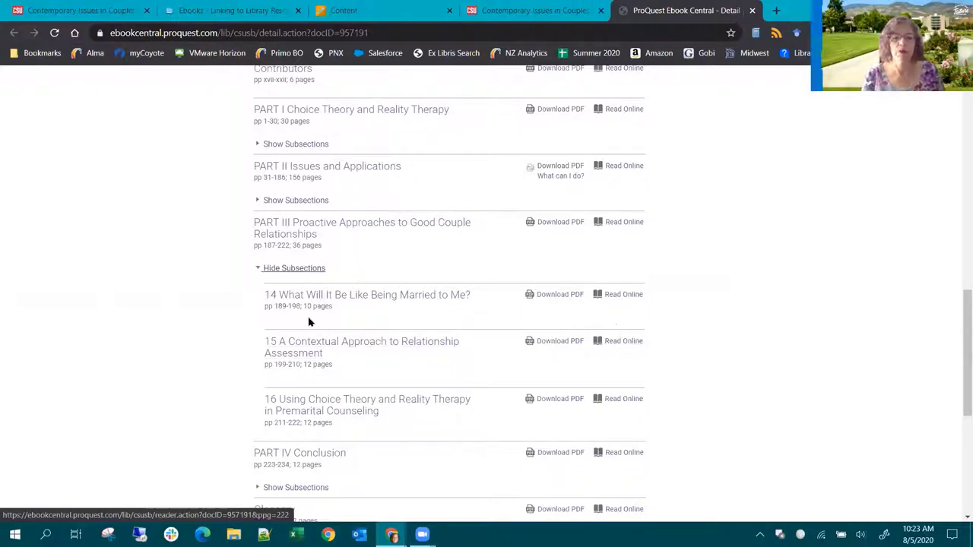
pyautogui.click(384, 343)
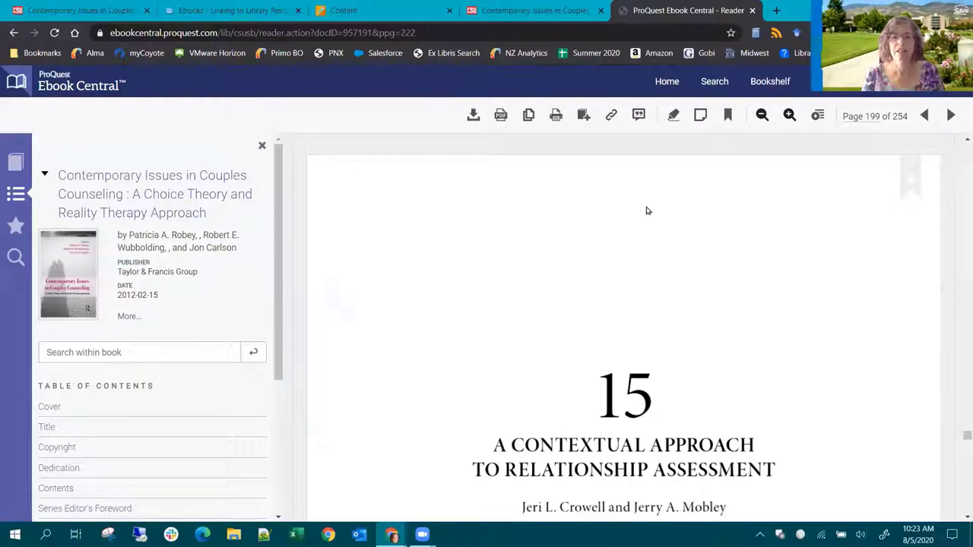
# - Display the share link for the chapter 15 opening page, highlight its "csusb" part, and select the whole link
pyautogui.click(610, 122)
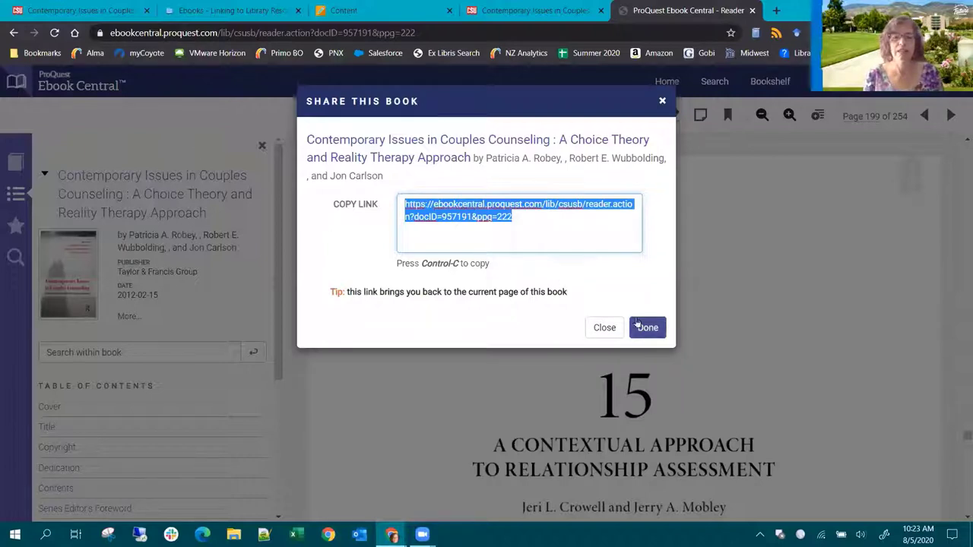
pyautogui.doubleClick(571, 203)
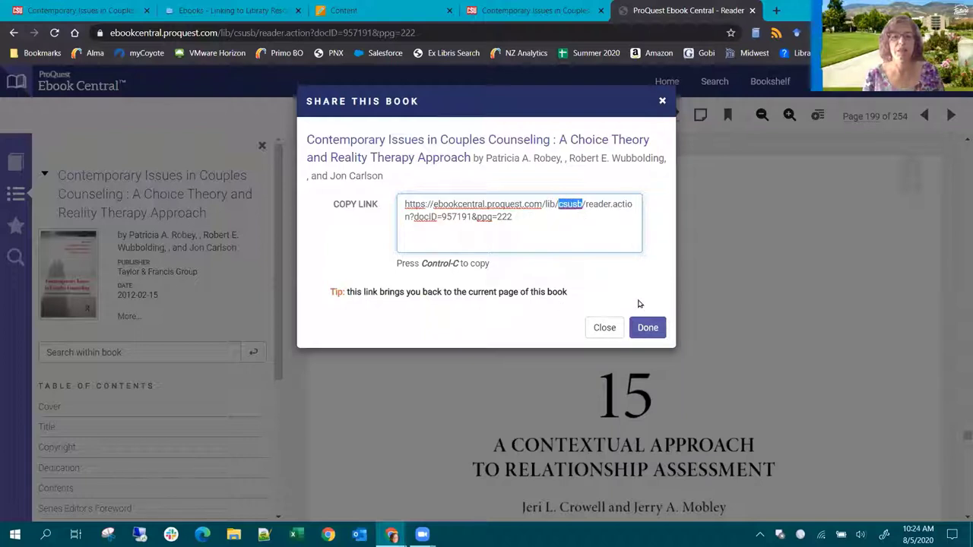
pyautogui.click(536, 219)
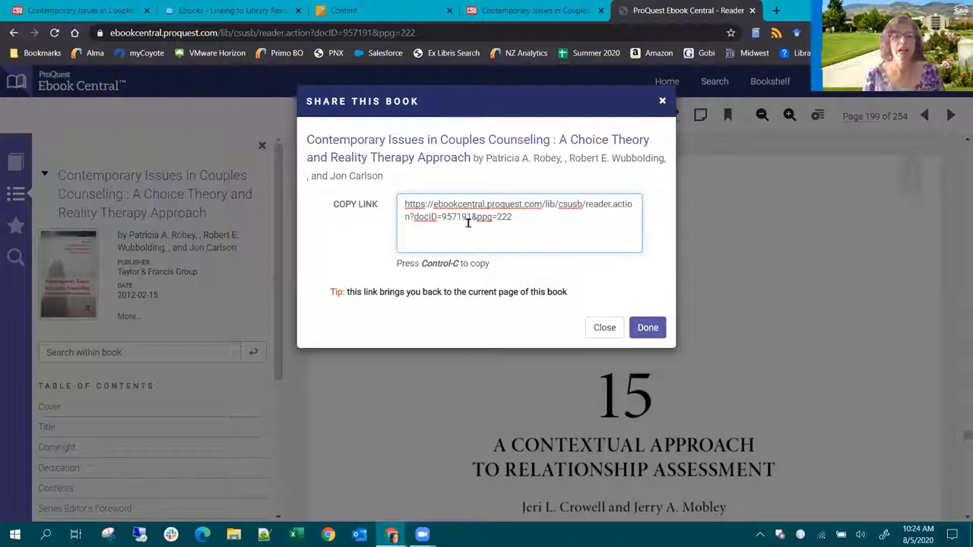
pyautogui.moveTo(514, 219); pyautogui.dragTo(408, 202)
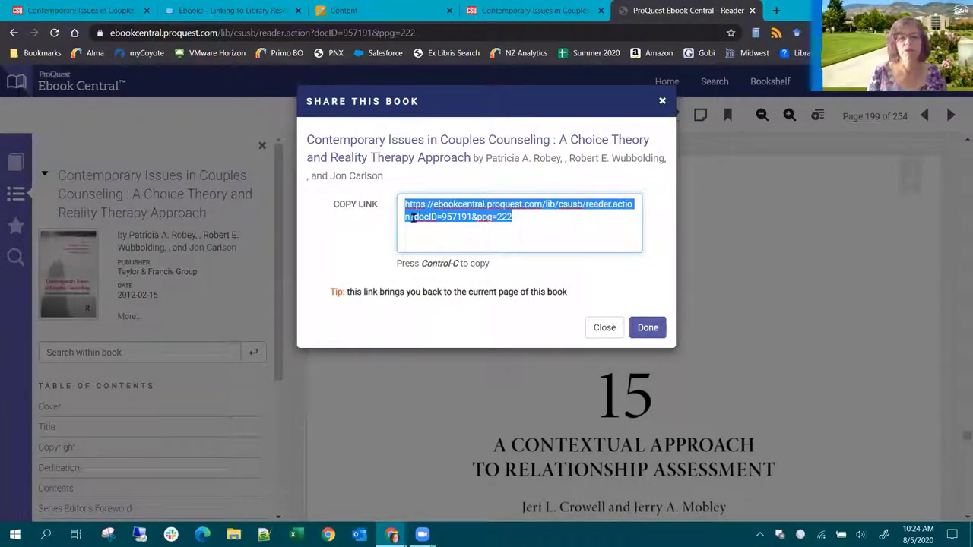
# - Switch to the Linking to Library Resources guide and examine the Ebook Central linking instructions on its Ebooks page
pyautogui.click(203, 11)
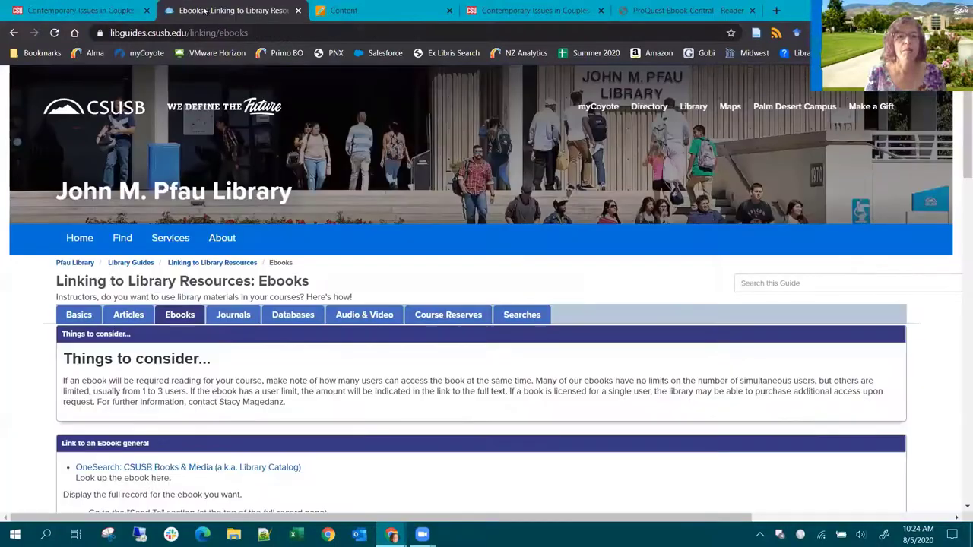
pyautogui.click(180, 314)
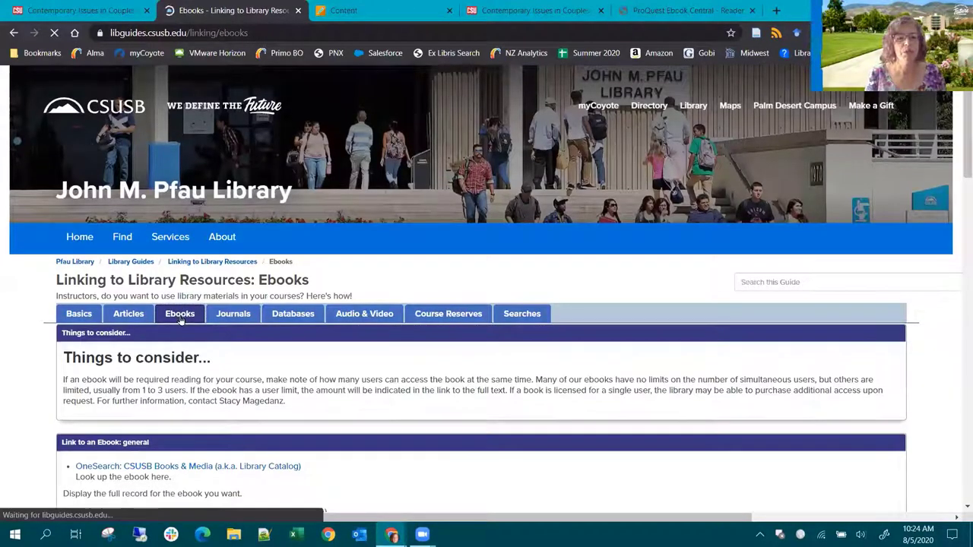
pyautogui.scroll(-5, 637, 366)
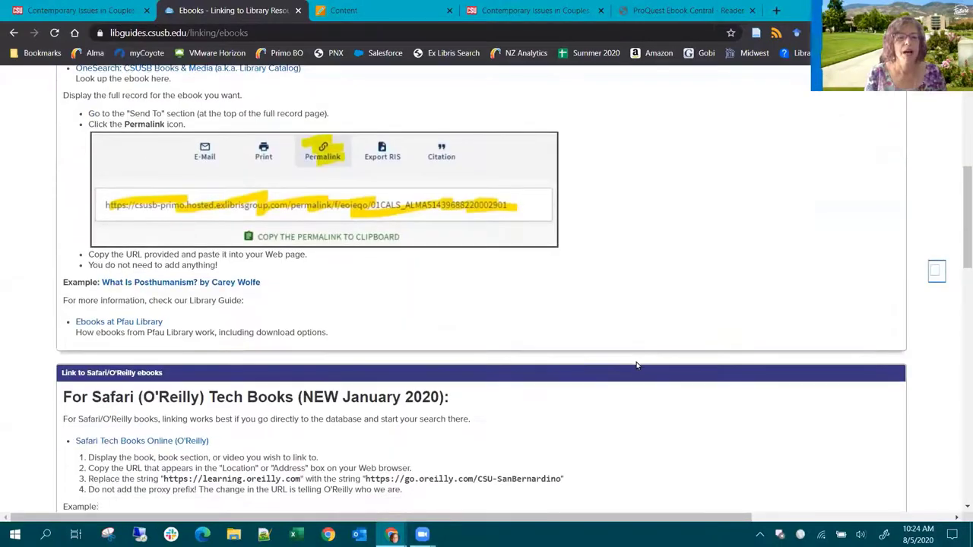
pyautogui.scroll(-6, 637, 366)
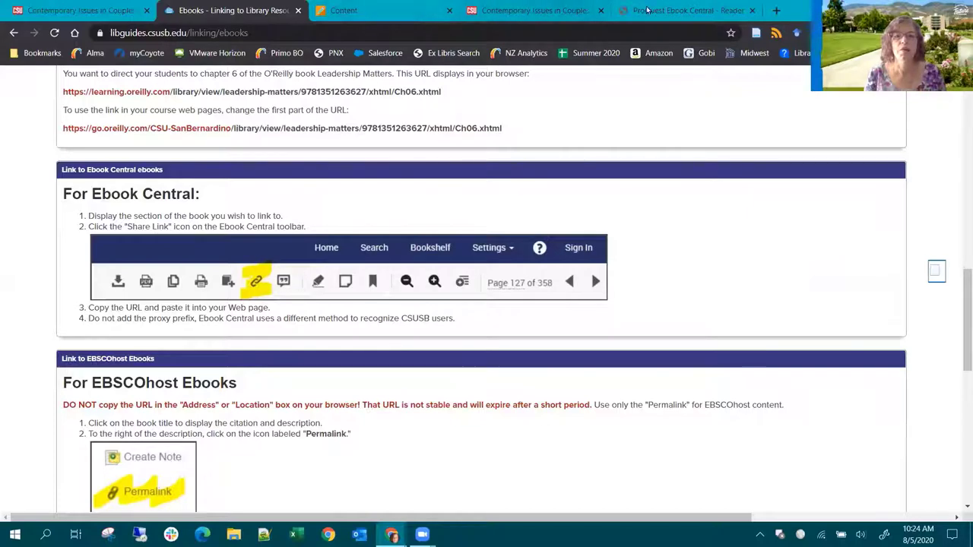
# - Close the ebook's share link dialog, its Ebook Central reader and its open OneSearch records to return to the couples counseling search results
pyautogui.click(669, 10)
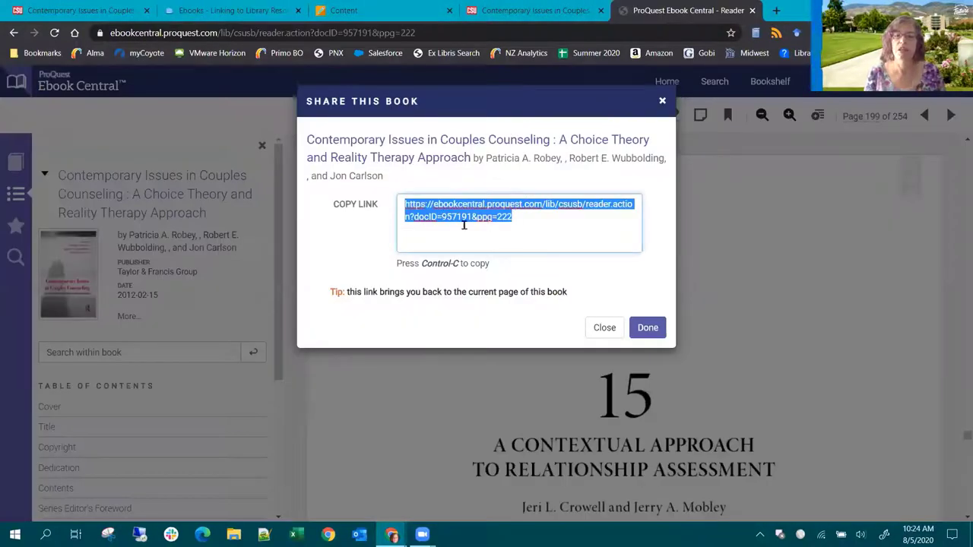
pyautogui.click(646, 328)
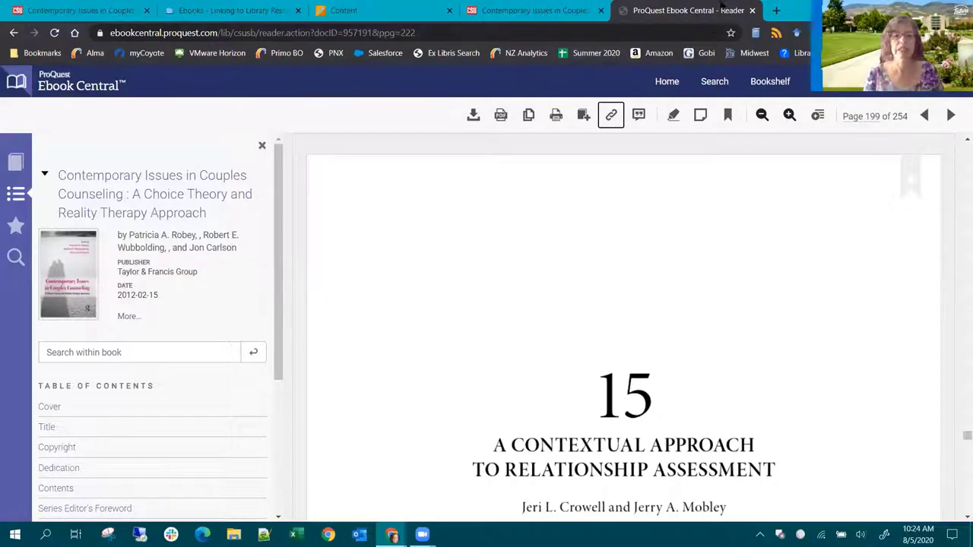
pyautogui.click(752, 11)
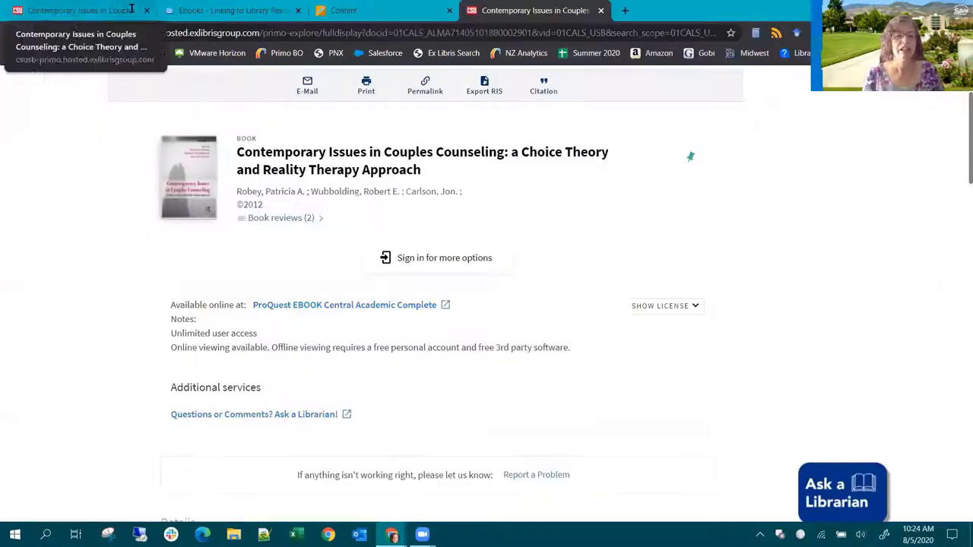
pyautogui.click(601, 10)
pyautogui.click(95, 9)
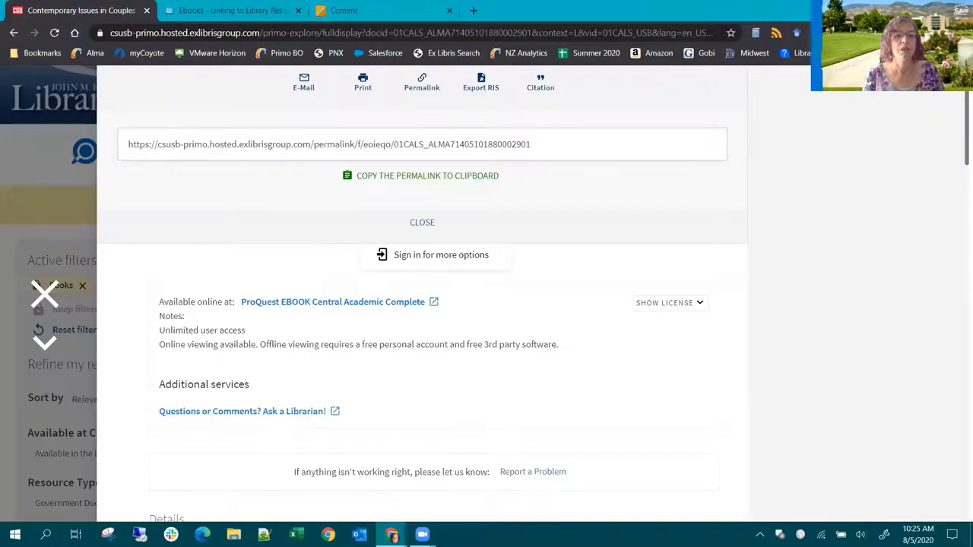
pyautogui.click(44, 295)
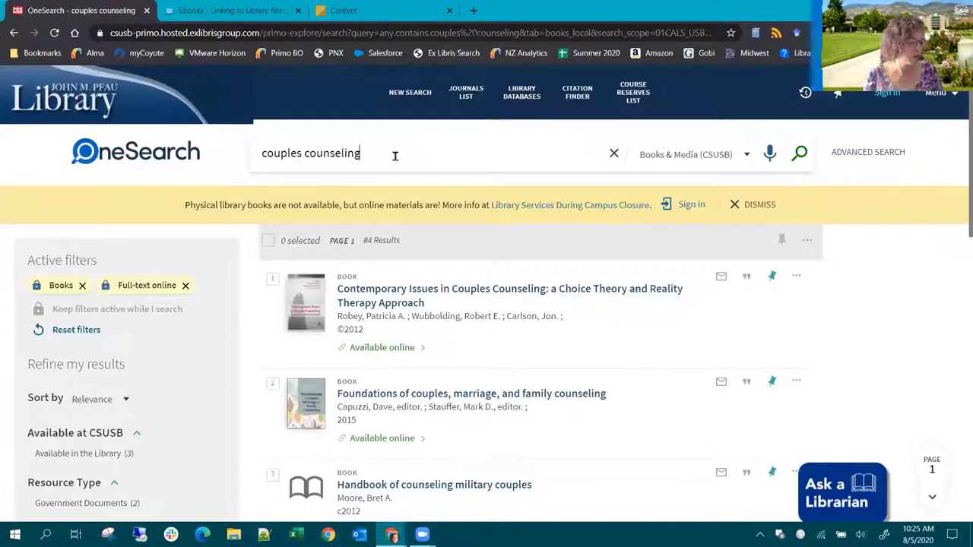
# - Search OneSearch's Books & Media (CSUSB) for "nations and nationalism a reader"
pyautogui.moveTo(394, 156); pyautogui.dragTo(238, 150)
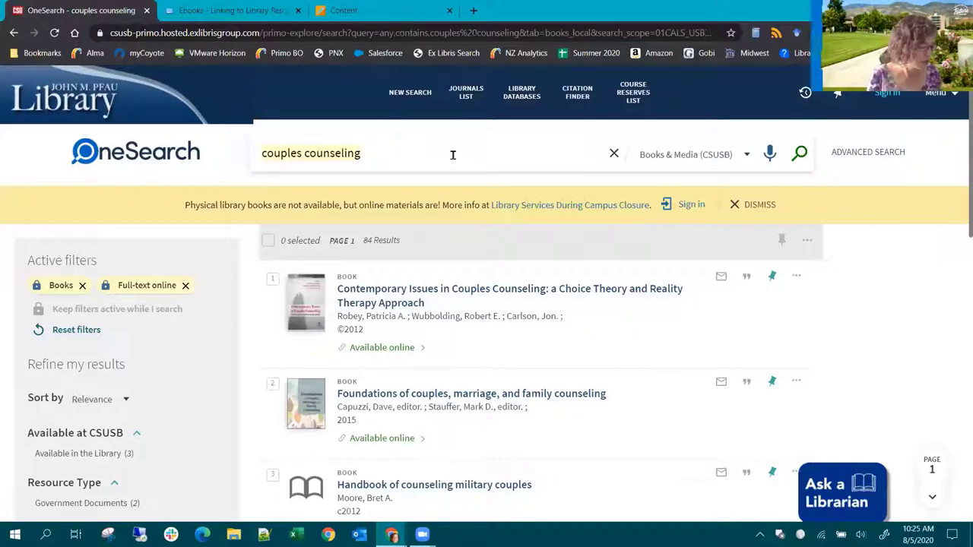
pyautogui.write('notions and ')
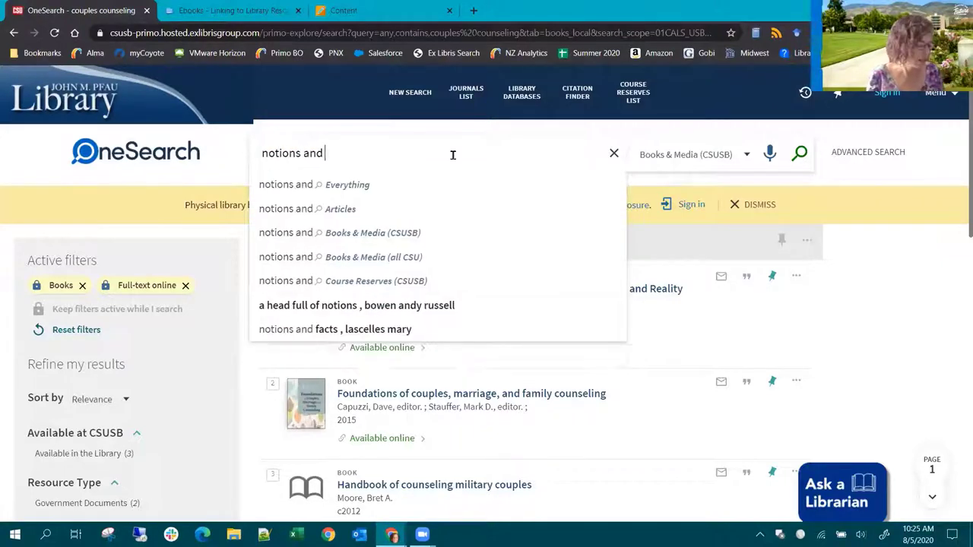
pyautogui.write('noat')
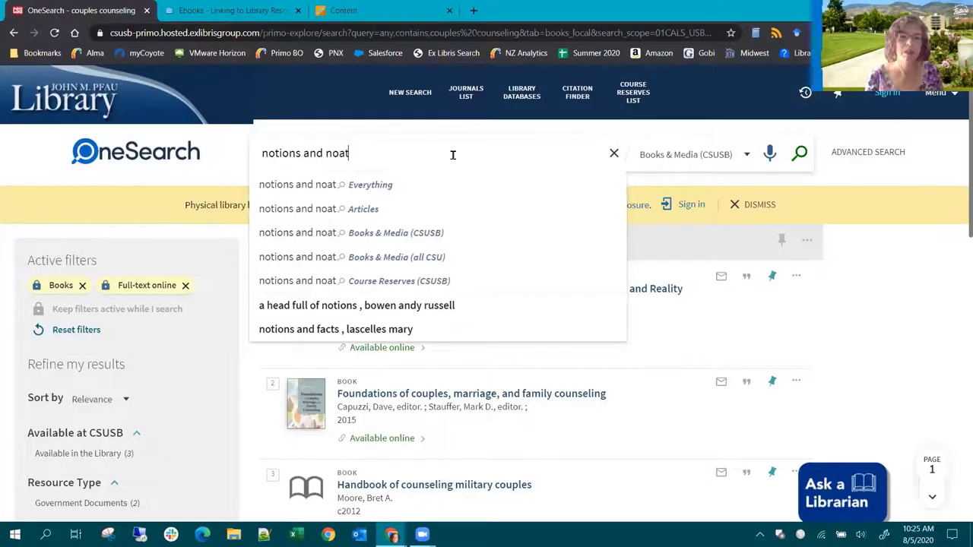
pyautogui.press('BackSpace')
pyautogui.press('BackSpace')
pyautogui.press('BackSpace')
pyautogui.write('ation')
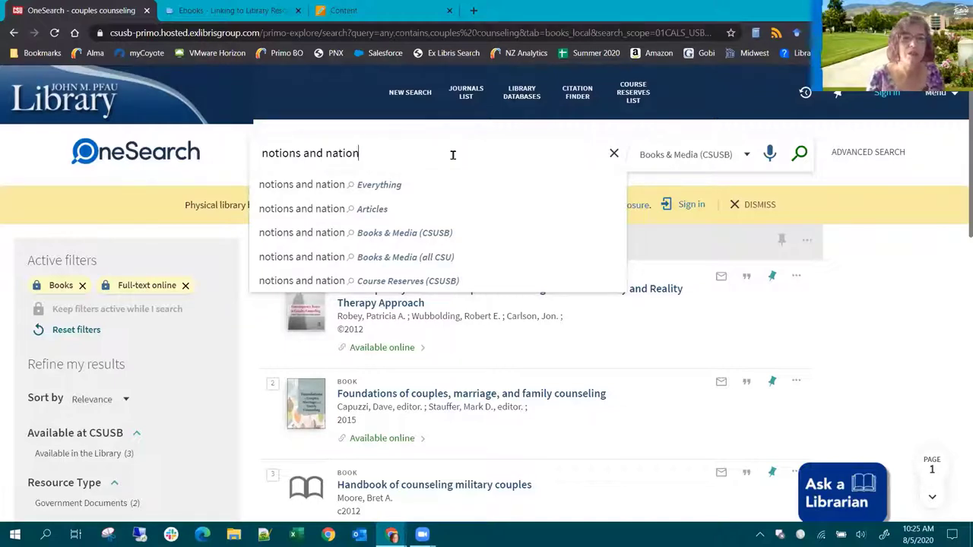
pyautogui.write('alism')
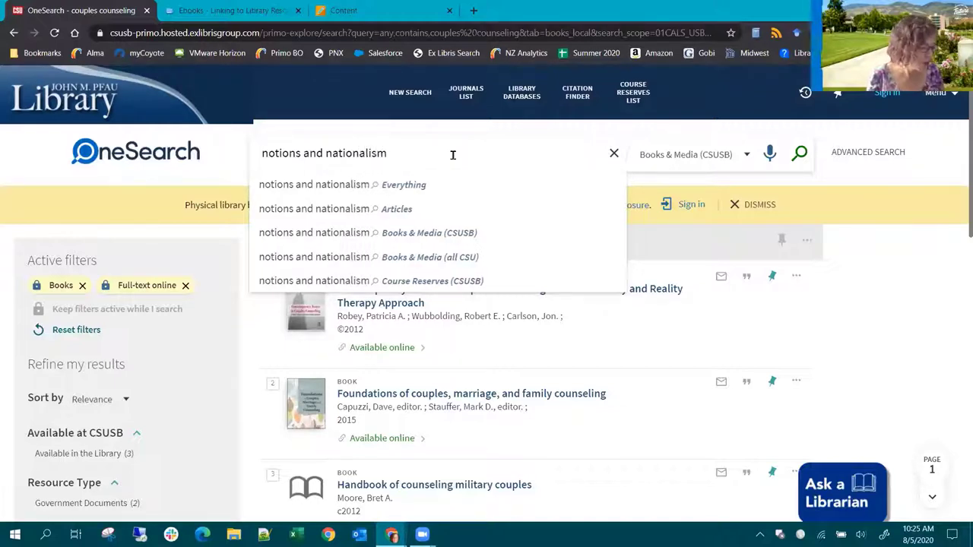
pyautogui.write(' a rade')
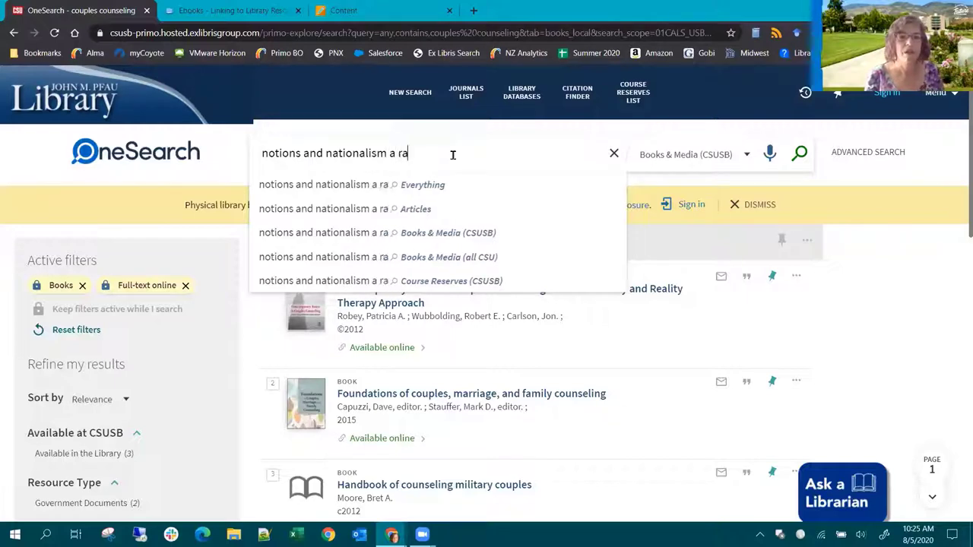
pyautogui.press('BackSpace')
pyautogui.press('BackSpace')
pyautogui.press('BackSpace')
pyautogui.write('e')
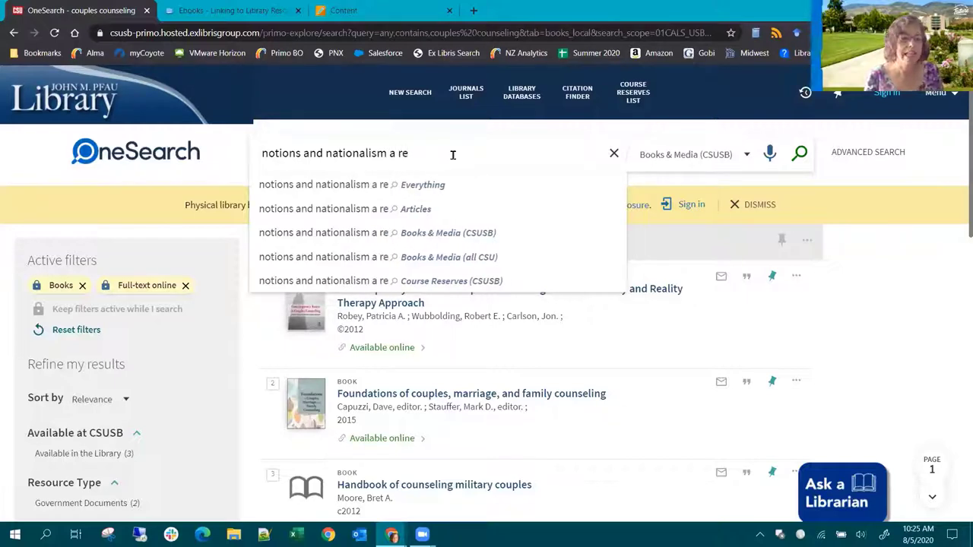
pyautogui.write('ader')
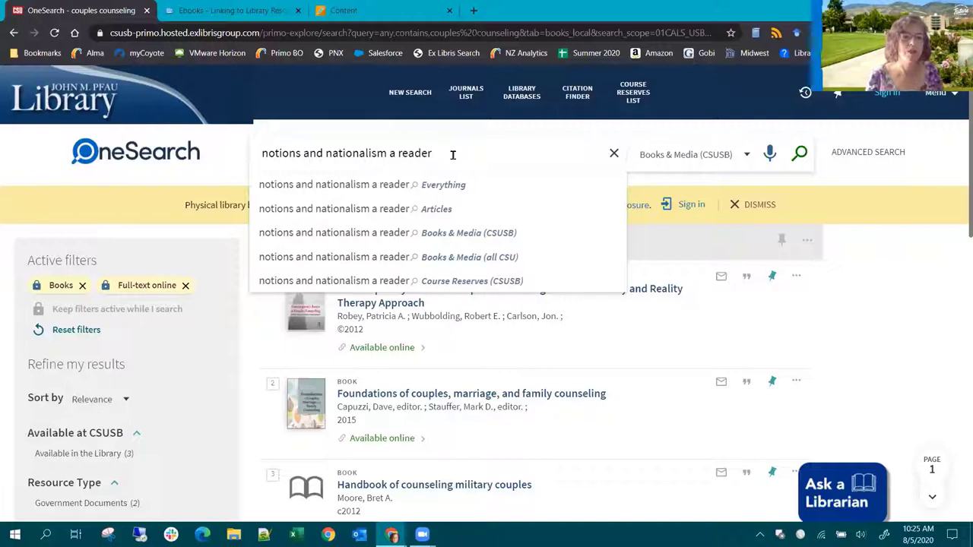
pyautogui.click(283, 155)
pyautogui.press('BackSpace')
pyautogui.write('a')
pyautogui.press('Return')
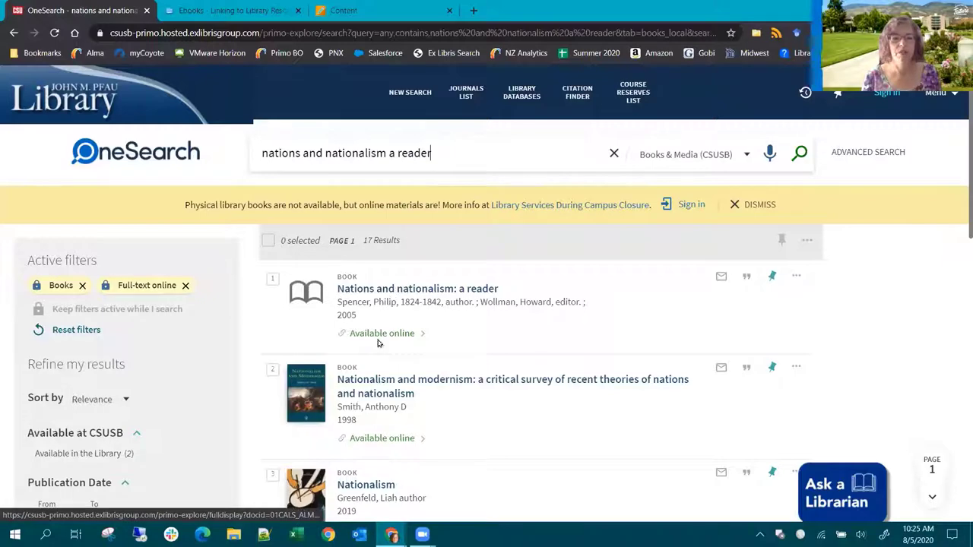
# - Open the "Nations and nationalism: a reader" ebook in JSTOR and examine its table of contents
pyautogui.click(378, 293)
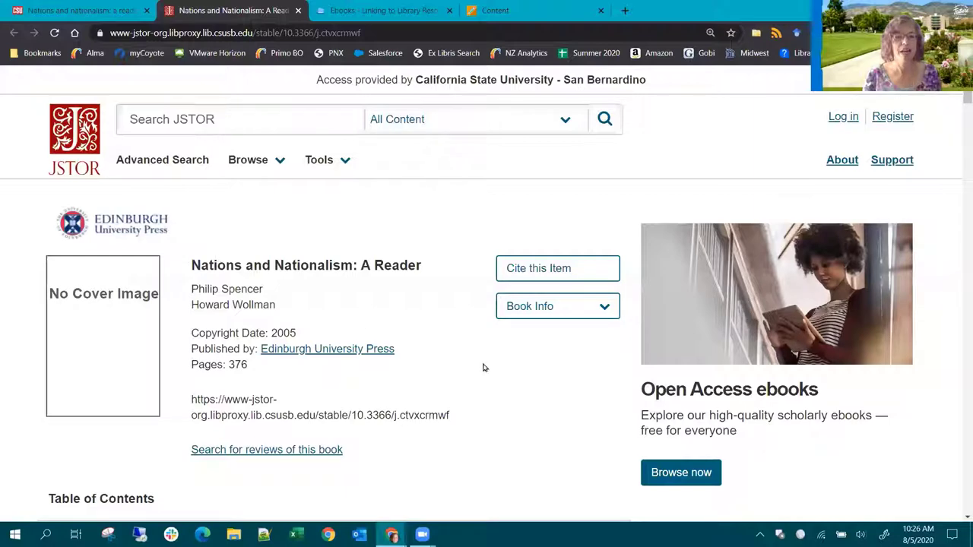
pyautogui.scroll(-5, 483, 367)
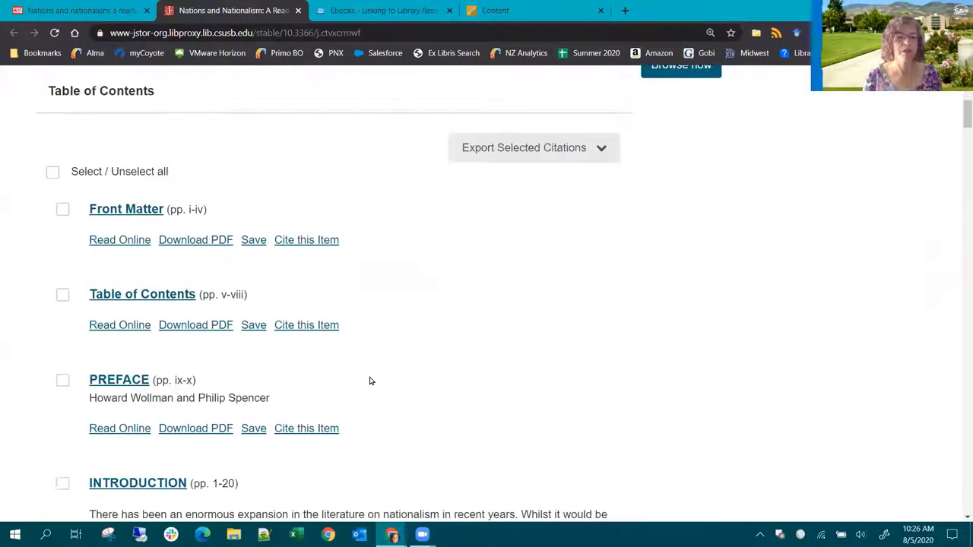
pyautogui.scroll(-3, 430, 213)
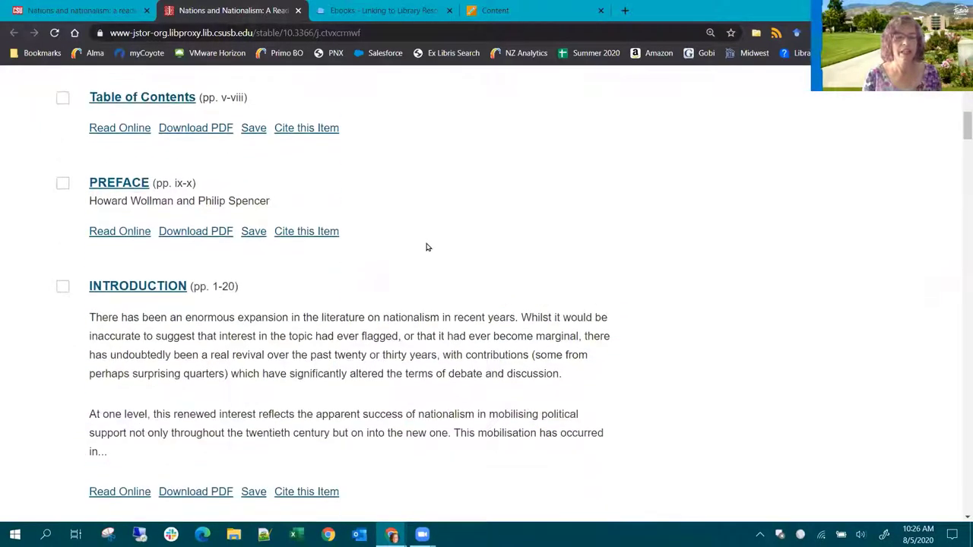
pyautogui.scroll(-3, 427, 247)
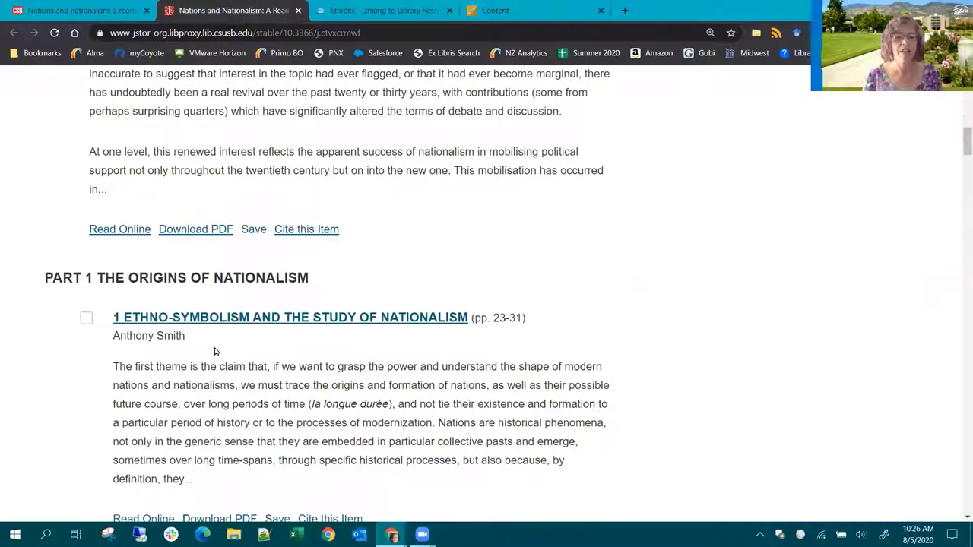
pyautogui.scroll(-2, 447, 323)
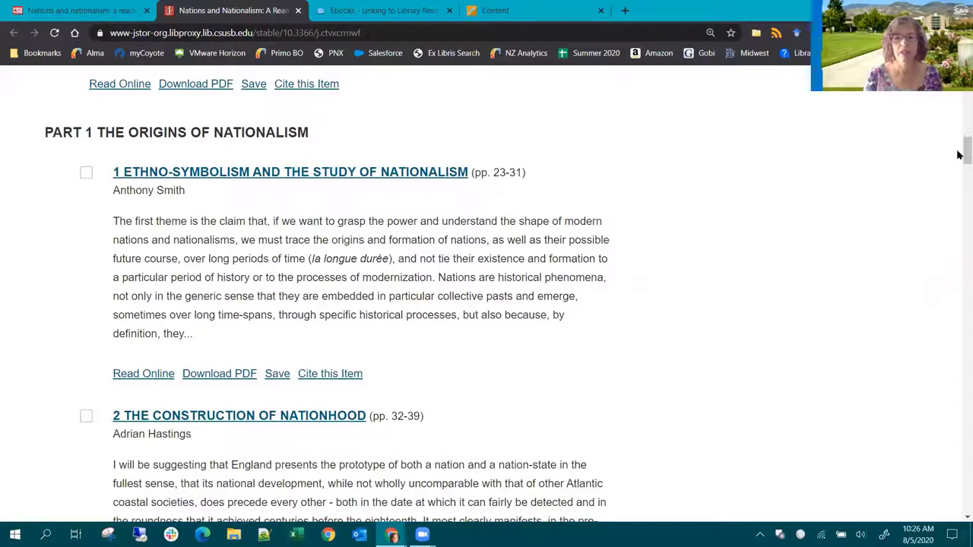
pyautogui.moveTo(959, 155); pyautogui.dragTo(959, 85)
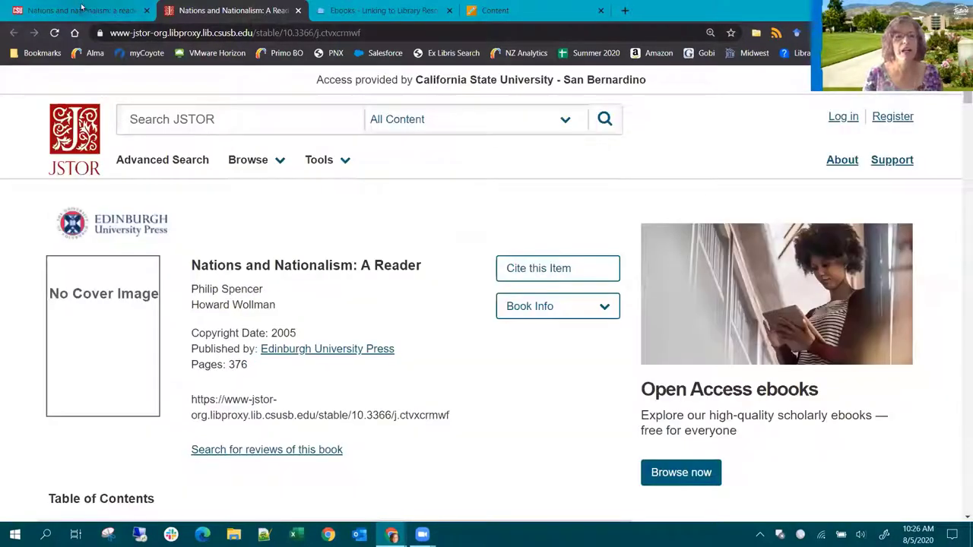
# - Revisit the book's OneSearch record and highlight the whole-book URL on its JSTOR page
pyautogui.click(81, 8)
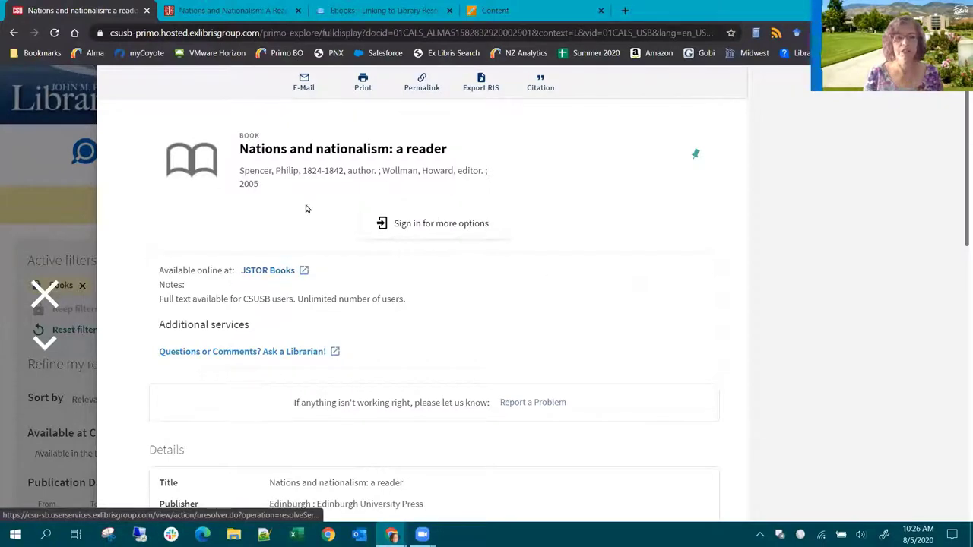
pyautogui.click(214, 14)
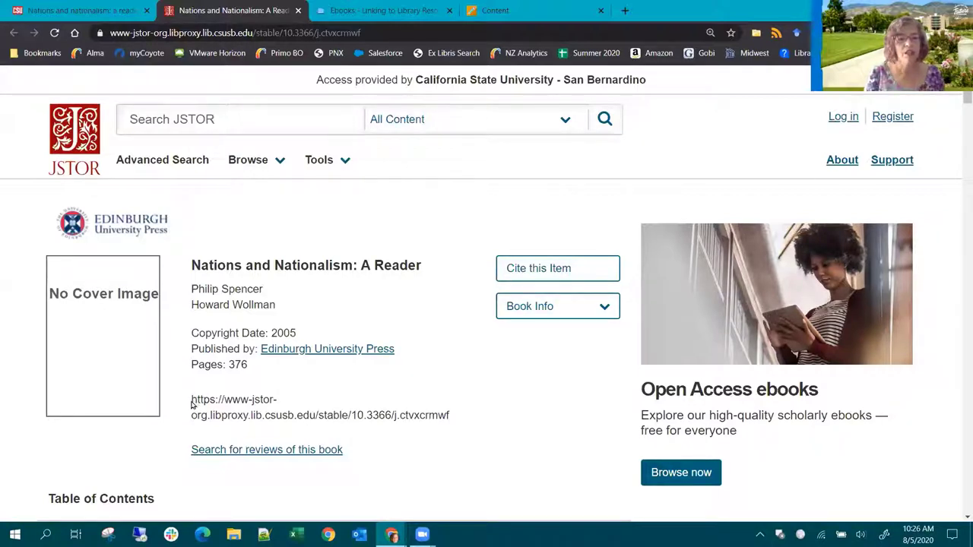
pyautogui.moveTo(190, 405); pyautogui.dragTo(459, 421)
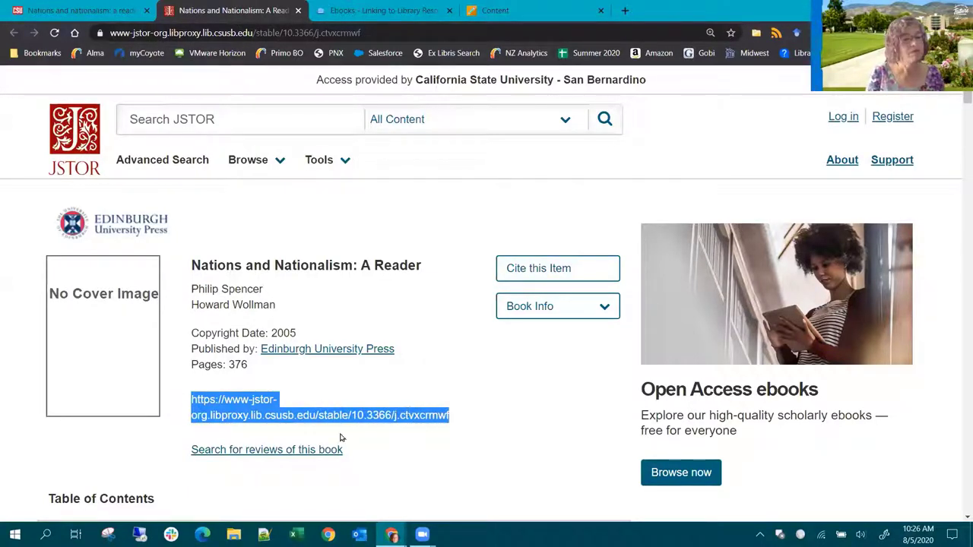
pyautogui.click(440, 369)
# - Open chapter 1, "Ethno-Symbolism and the Study of Nationalism", in JSTOR and select its stable URL
pyautogui.scroll(-6, 479, 389)
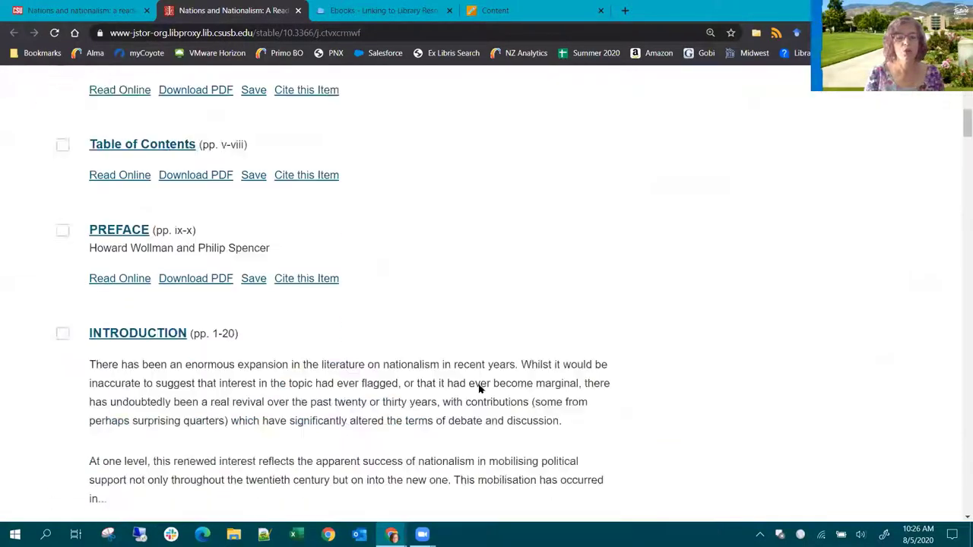
pyautogui.scroll(-5, 479, 389)
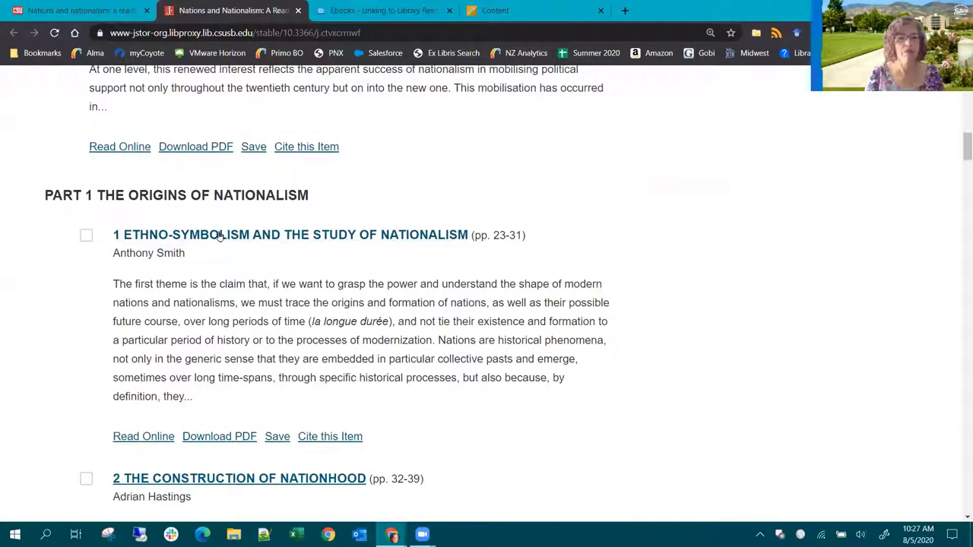
pyautogui.click(219, 236)
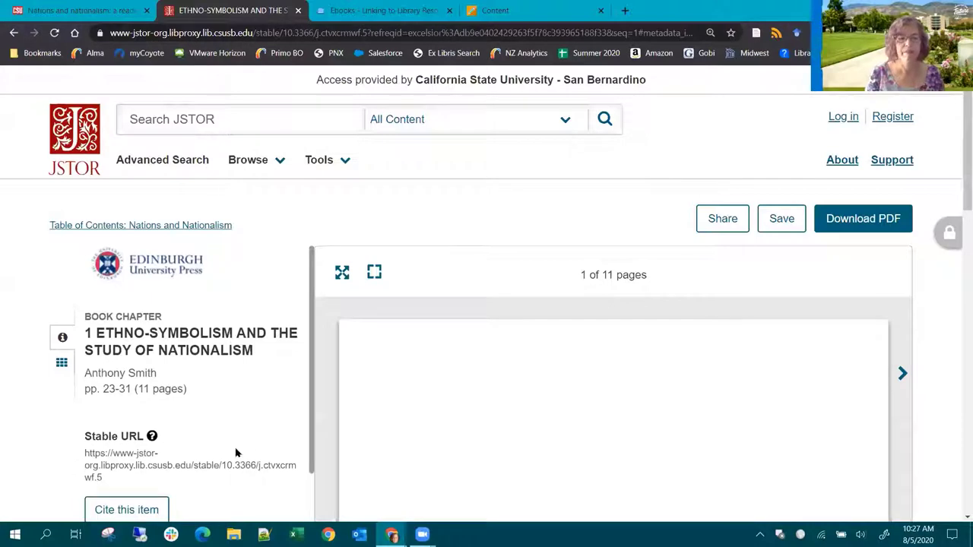
pyautogui.scroll(-1, 236, 452)
pyautogui.moveTo(103, 417); pyautogui.dragTo(83, 389)
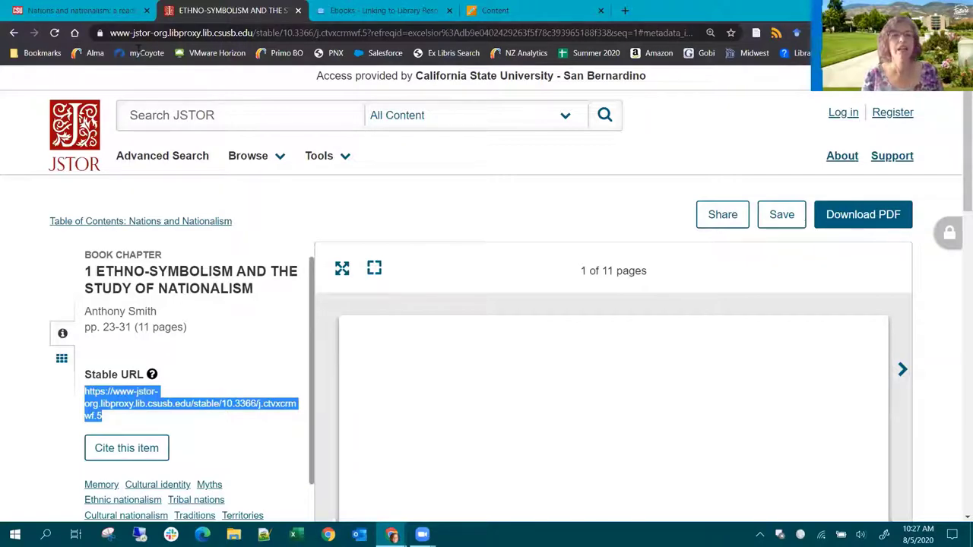
# - Open the Basics page of the Linking to Library Resources guide and highlight the "libproxy.lib.csusb.edu/login?url=" part of the proxy server prefix
pyautogui.click(346, 12)
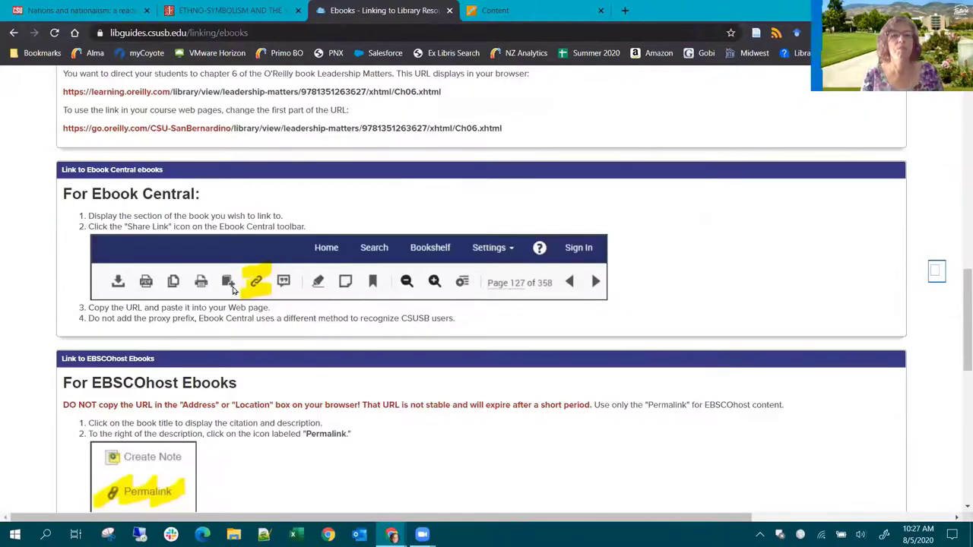
pyautogui.scroll(10, 233, 289)
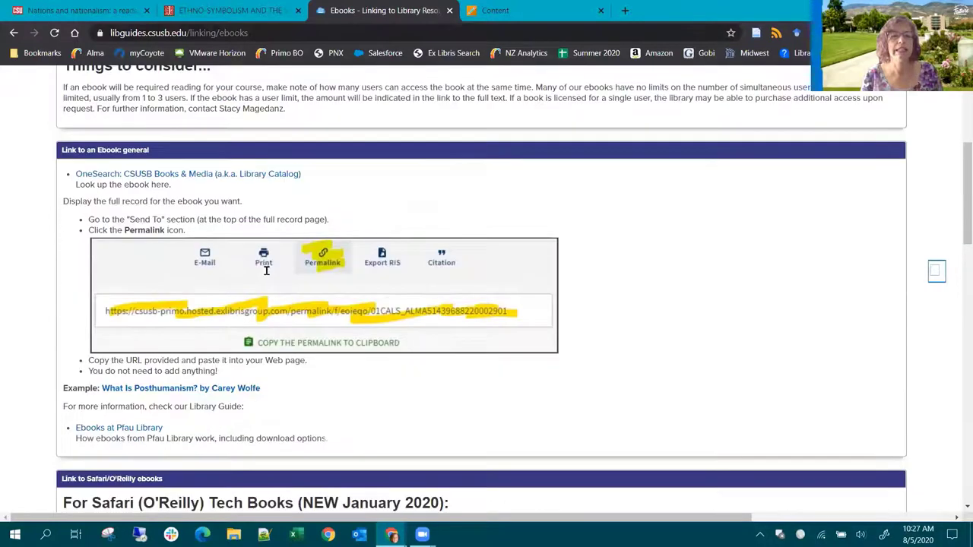
pyautogui.scroll(5, 266, 270)
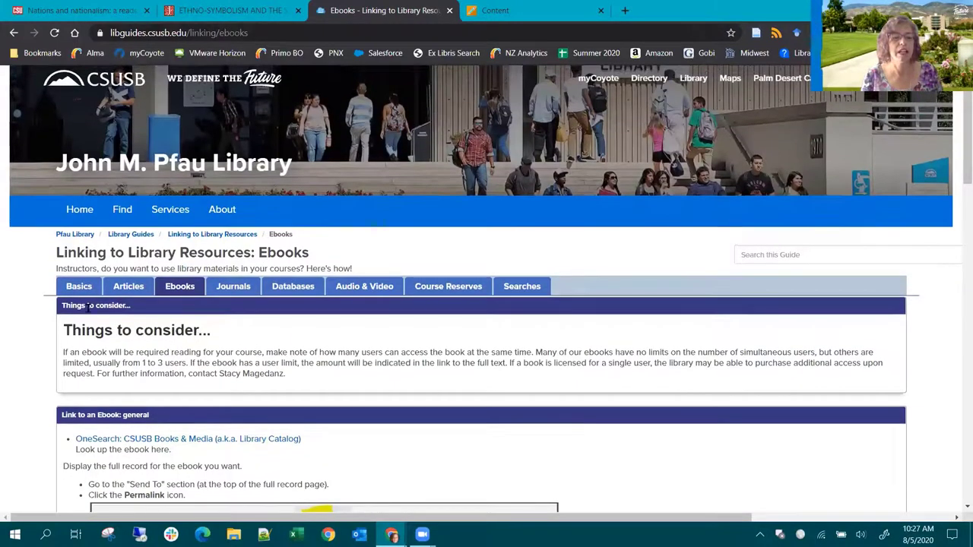
pyautogui.click(79, 287)
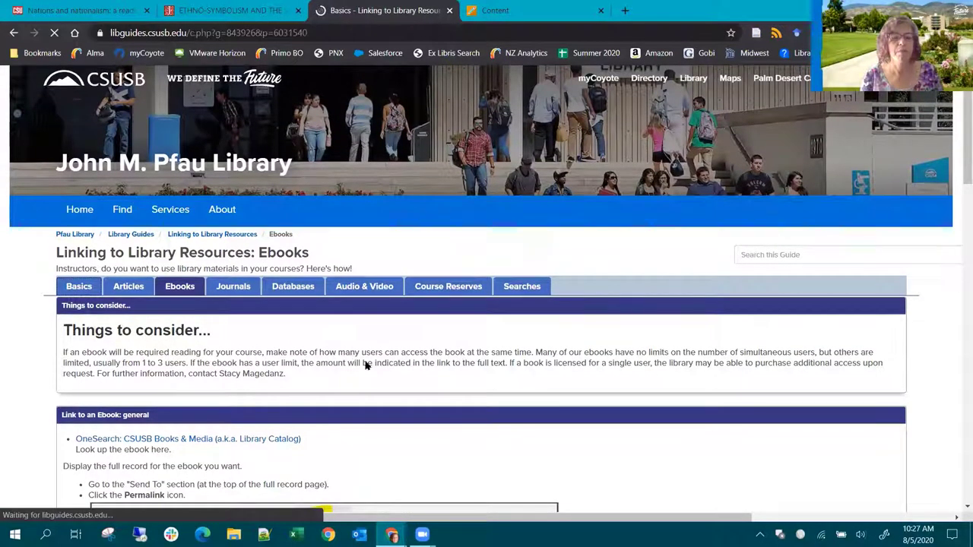
pyautogui.scroll(-2, 365, 373)
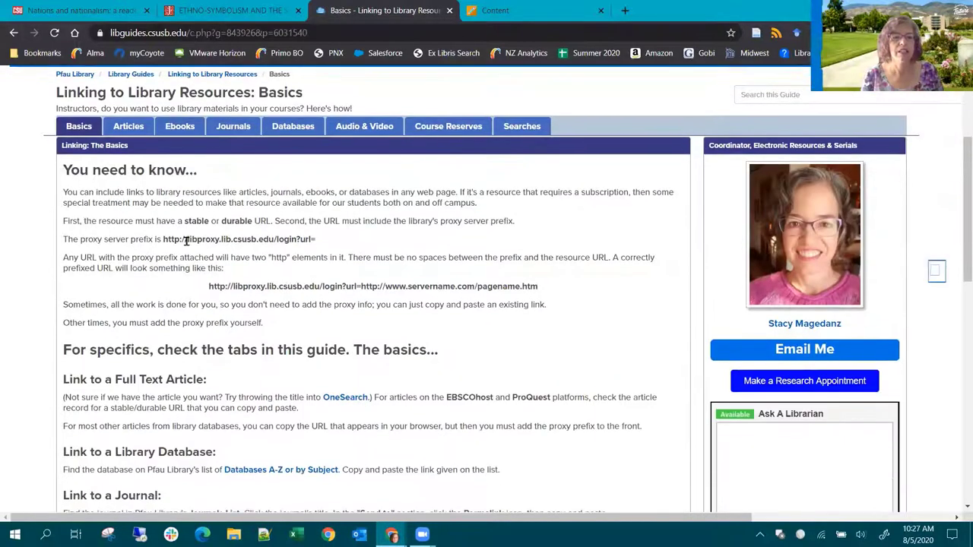
pyautogui.moveTo(186, 240); pyautogui.dragTo(310, 240)
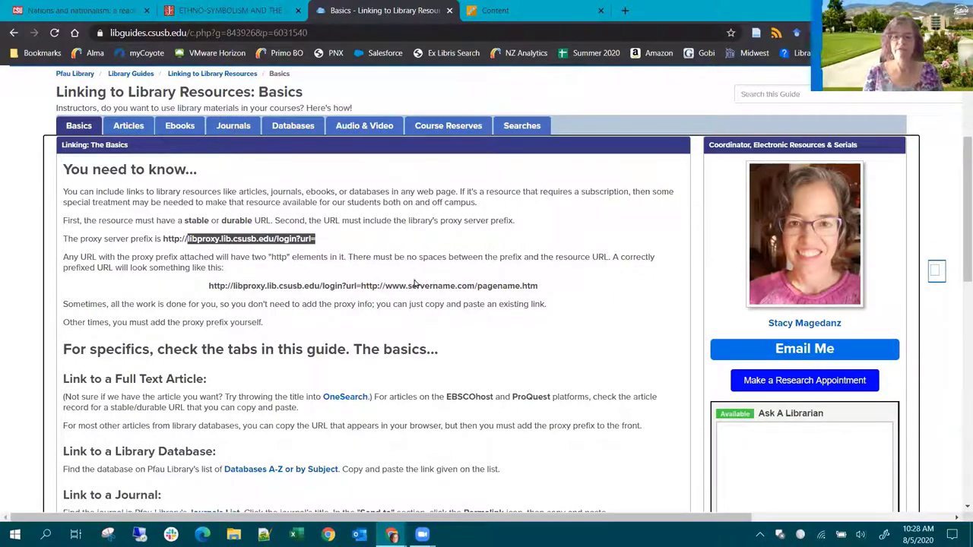
# - Return to the guide's Ebooks page and examine the general instructions for linking to an ebook
pyautogui.click(180, 126)
pyautogui.scroll(-3, 502, 355)
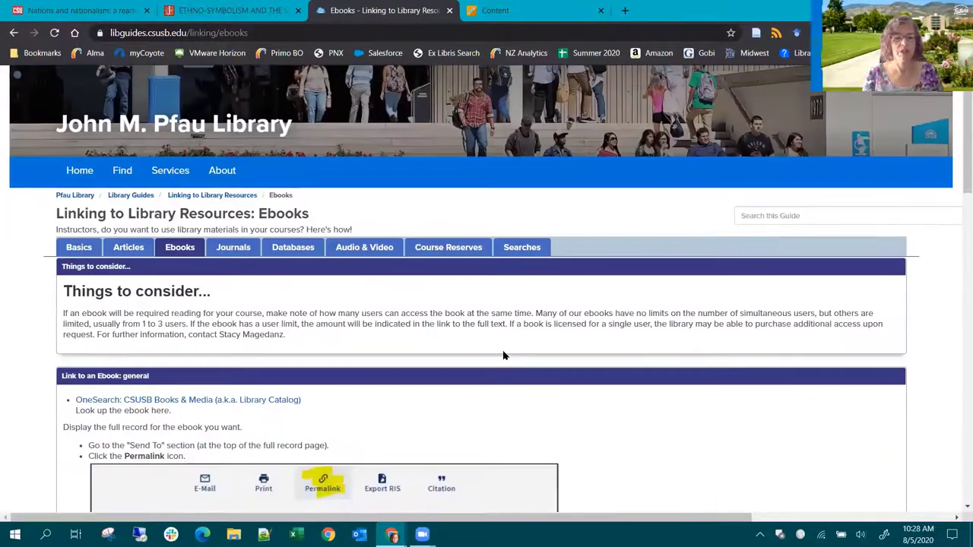
pyautogui.scroll(-4, 502, 355)
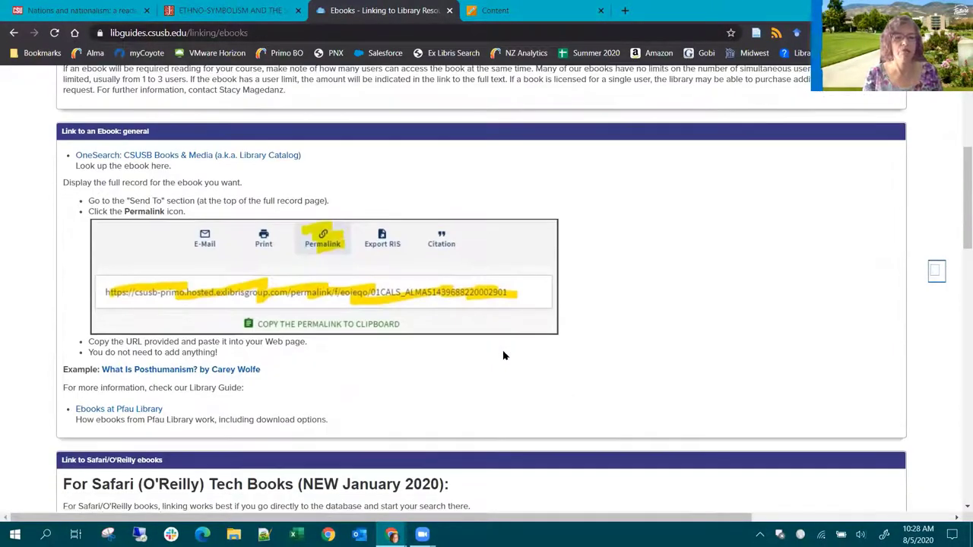
# - Look over the guide's instructions for linking to Ebook Central and EBSCOhost ebooks
pyautogui.scroll(-3, 502, 355)
pyautogui.scroll(-3, 318, 338)
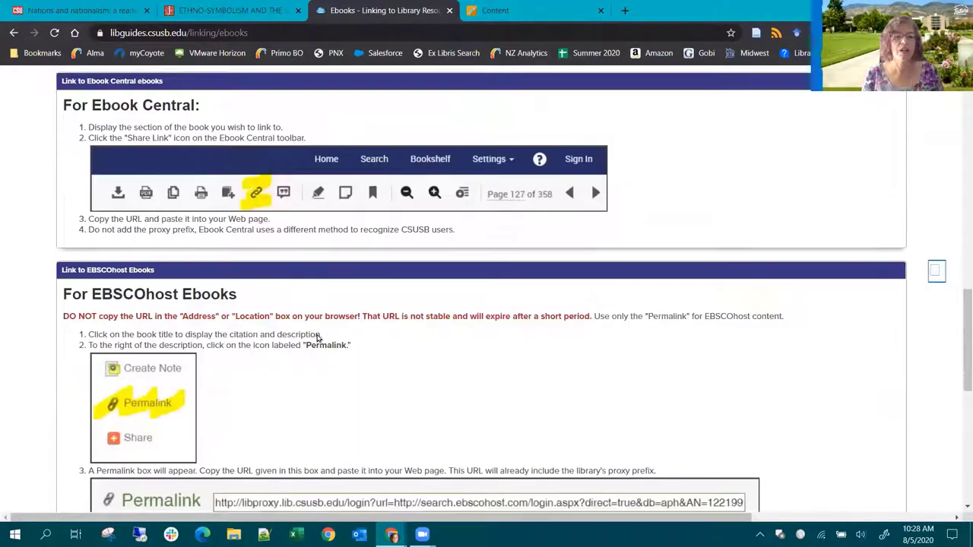
pyautogui.scroll(1, 318, 338)
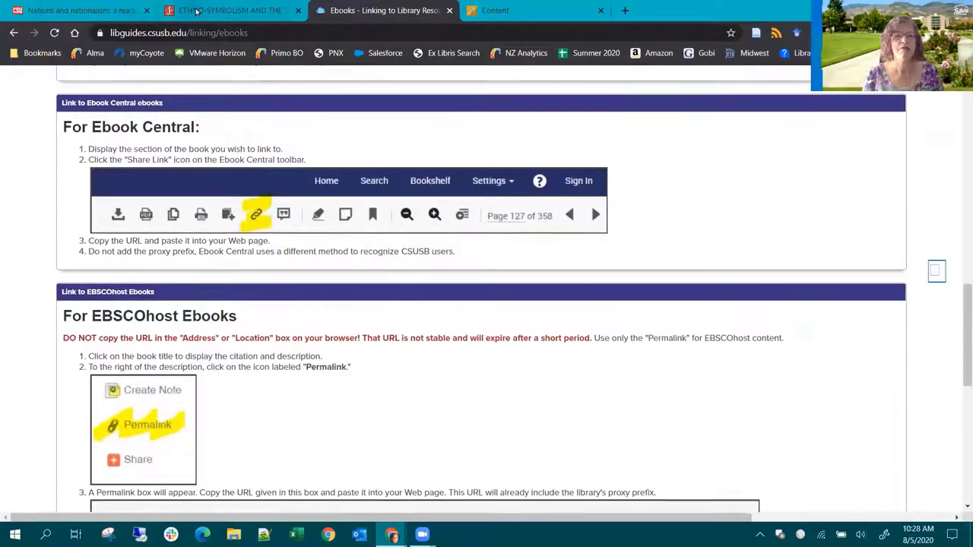
# - Return to the JSTOR chapter page and highlight the "libproxy.lib.csusb.edu" part of its stable URL
pyautogui.click(183, 12)
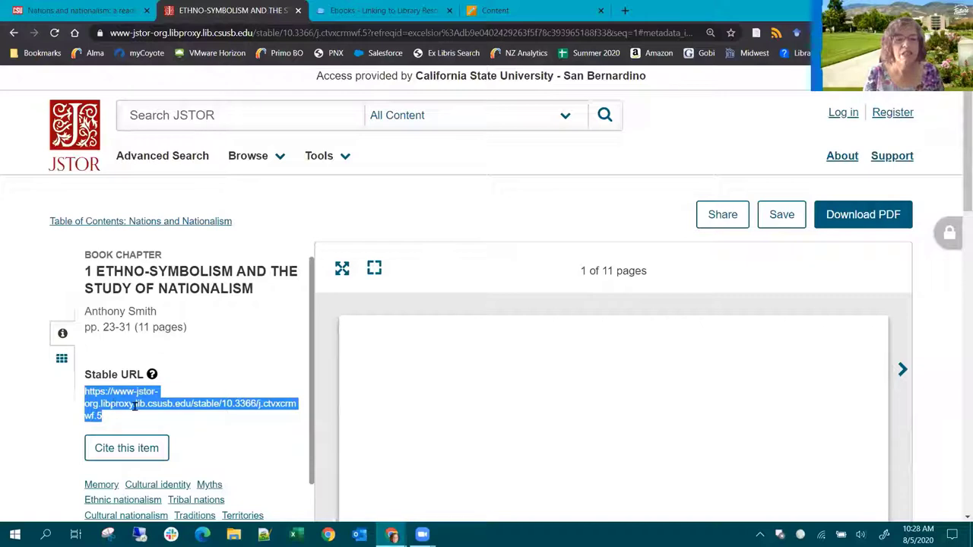
pyautogui.moveTo(101, 404); pyautogui.dragTo(185, 403)
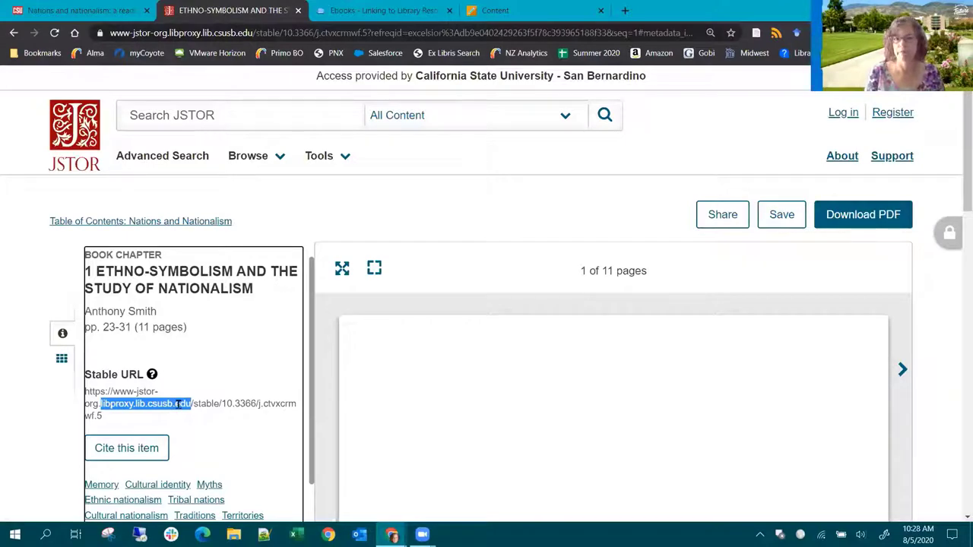
pyautogui.click(344, 200)
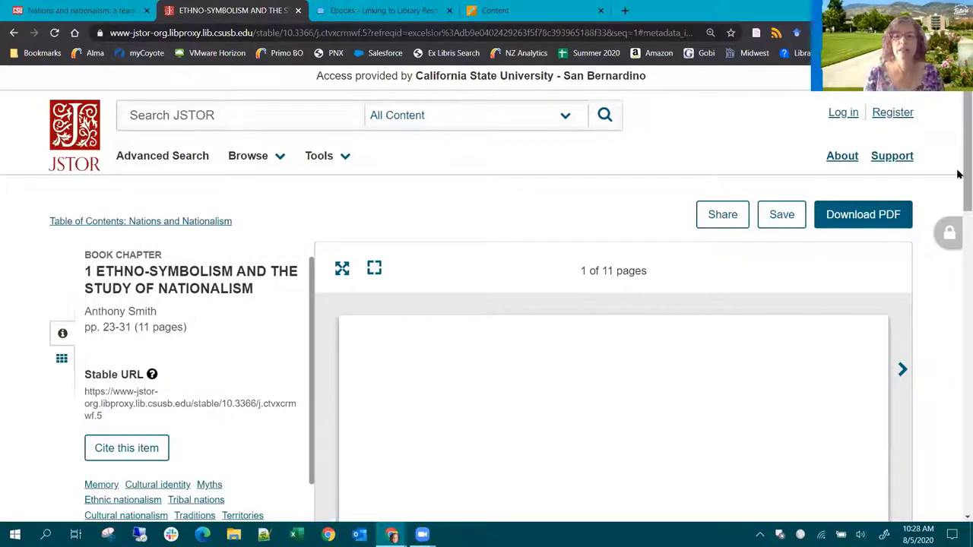
# - Connect the GlobalProtect VPN to the secure.csusb.edu portal and dismiss its window
pyautogui.moveTo(959, 174); pyautogui.dragTo(958, 292)
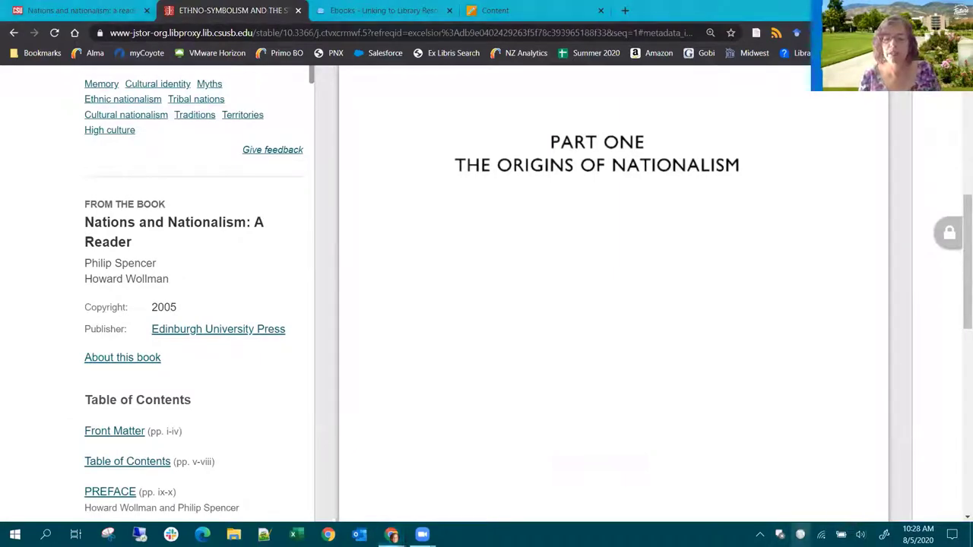
pyautogui.click(800, 534)
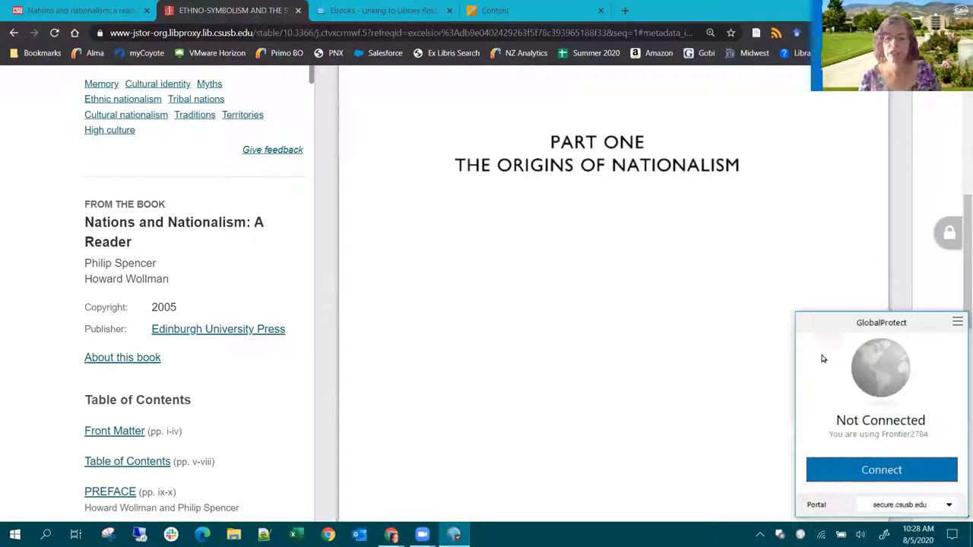
pyautogui.click(885, 472)
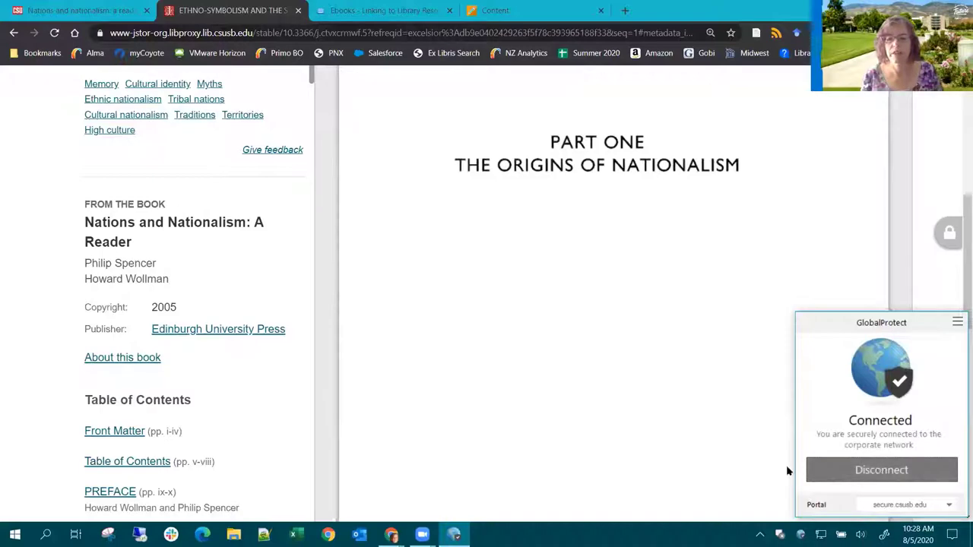
pyautogui.click(486, 382)
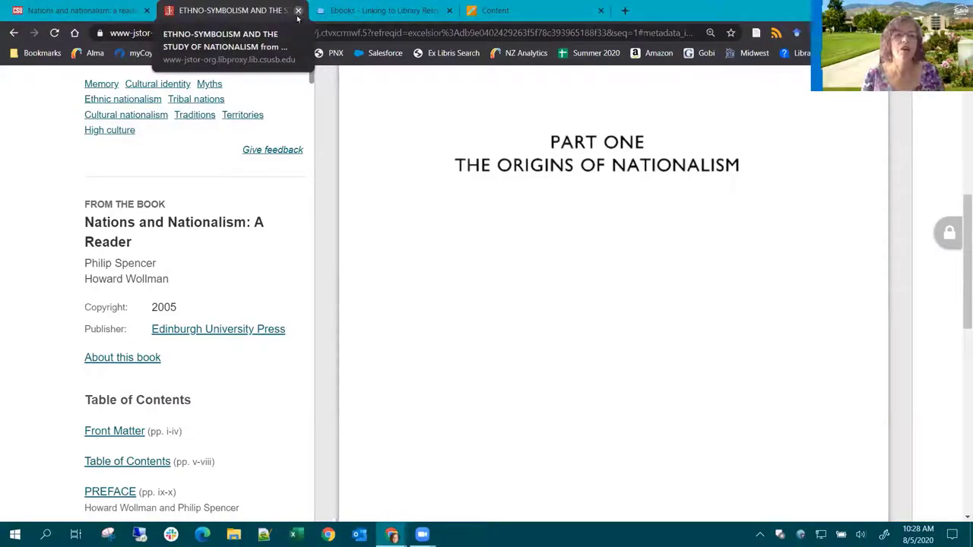
# - Close the proxied chapter page, reopen "Nations and Nationalism: A Reader" in JSTOR and highlight its whole-book URL
pyautogui.click(297, 10)
pyautogui.click(152, 12)
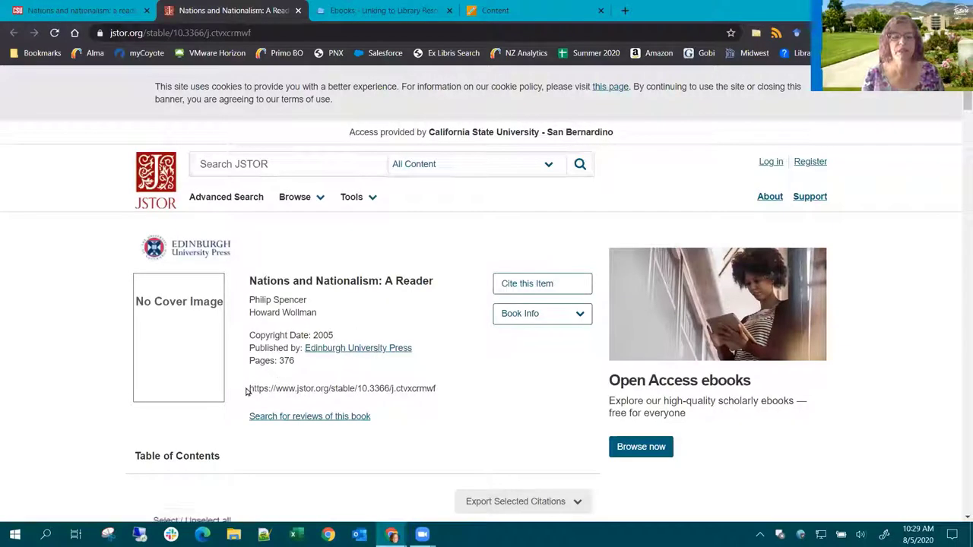
pyautogui.moveTo(254, 387); pyautogui.dragTo(440, 396)
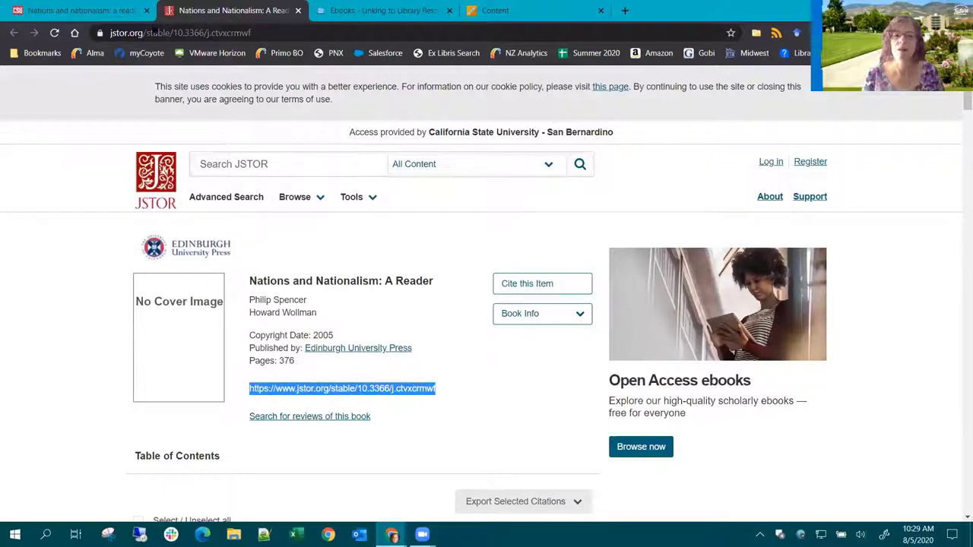
pyautogui.click(120, 33)
pyautogui.moveTo(168, 33); pyautogui.dragTo(340, 40)
pyautogui.click(533, 487)
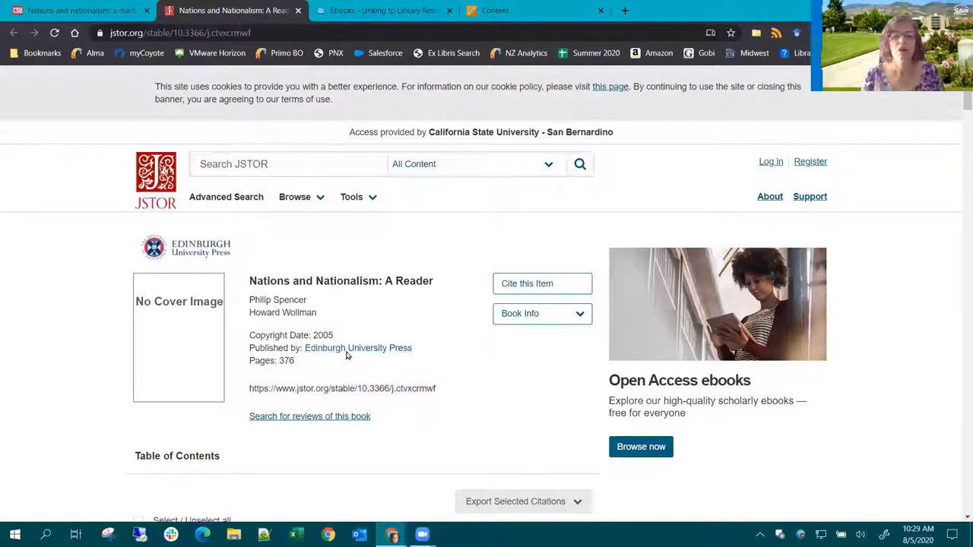
# - Open the book's Introduction chapter from its table of contents and highlight the chapter page's browser address
pyautogui.scroll(-4, 350, 357)
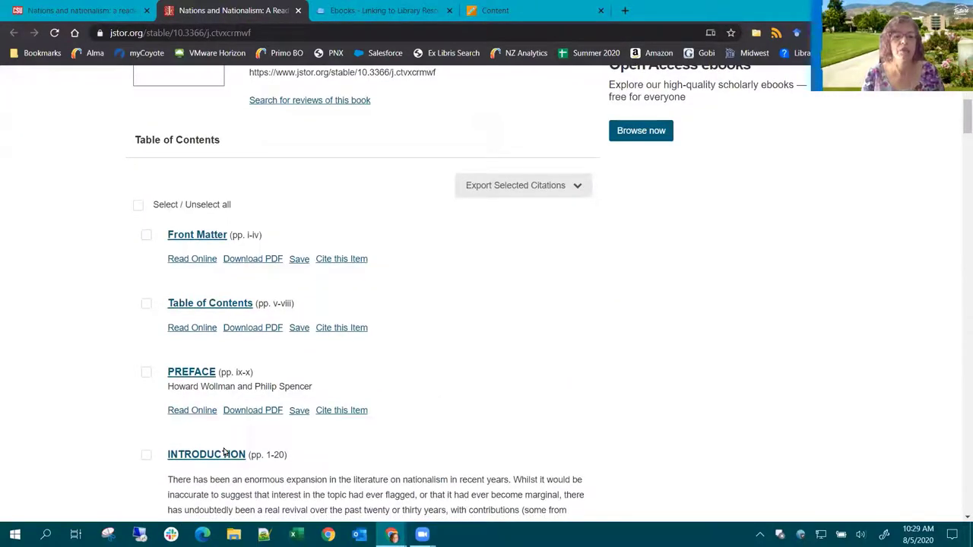
pyautogui.click(224, 454)
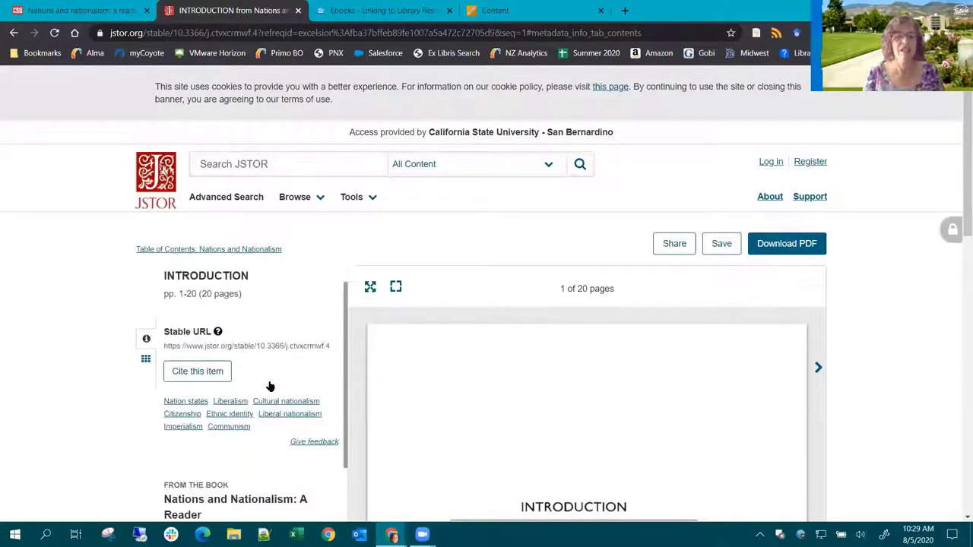
pyautogui.scroll(-1, 266, 402)
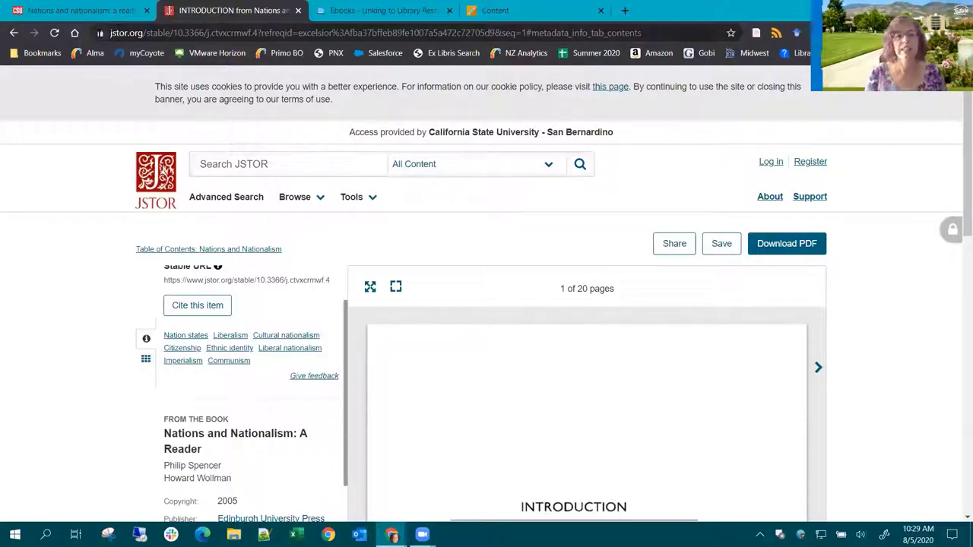
pyautogui.click(112, 35)
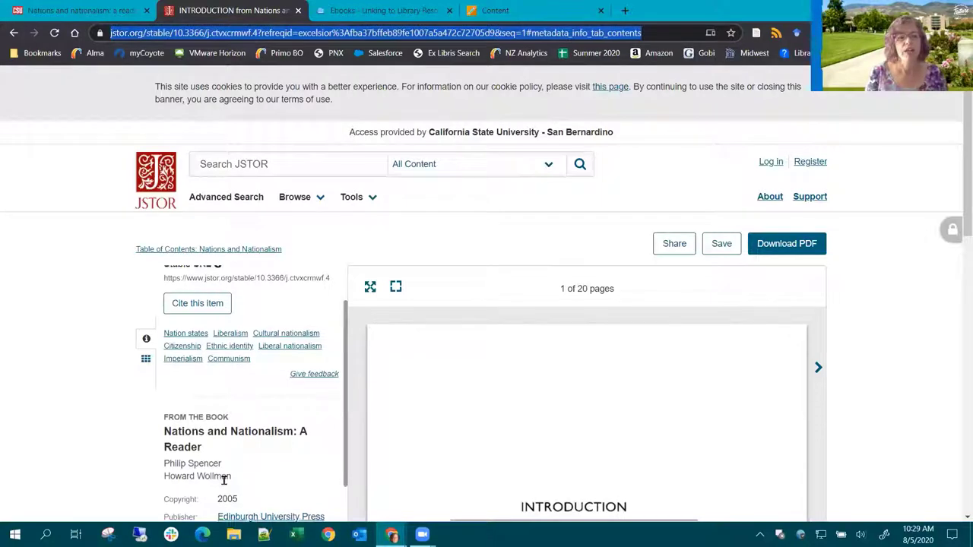
# - Copy the stable URL shown in the Introduction chapter's details
pyautogui.scroll(-3, 197, 468)
pyautogui.scroll(2, 205, 464)
pyautogui.scroll(2, 210, 467)
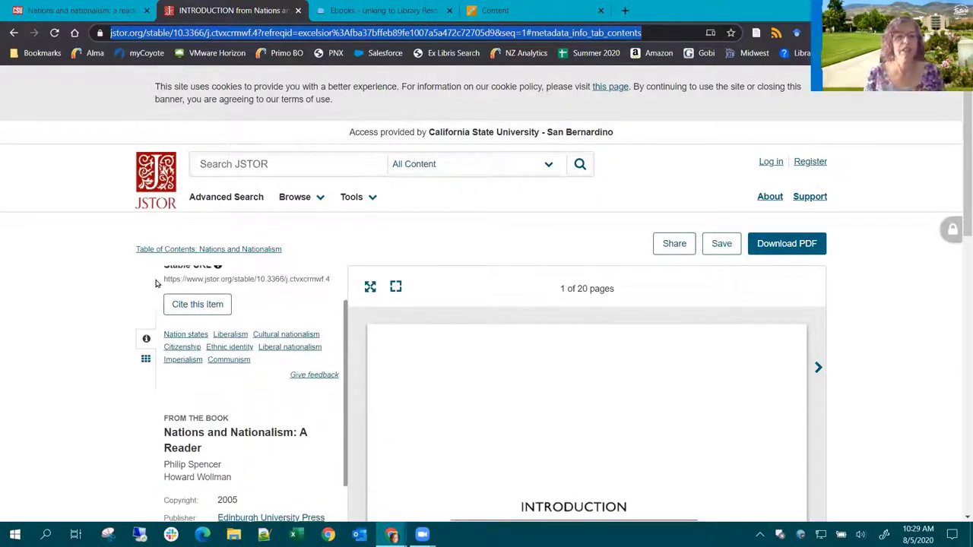
pyautogui.moveTo(195, 279); pyautogui.dragTo(161, 274)
pyautogui.click(160, 303)
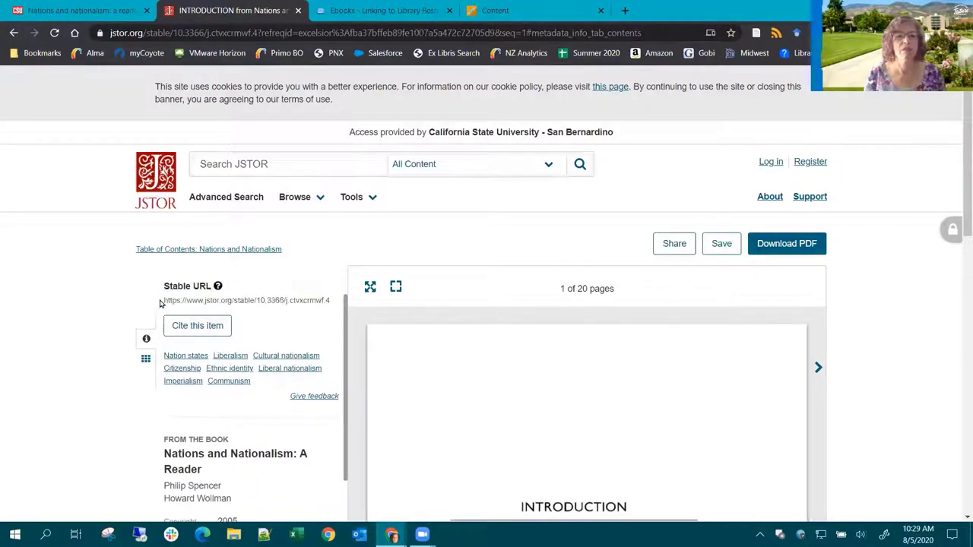
pyautogui.moveTo(324, 301)
pyautogui.mouseDown()
pyautogui.moveTo(159, 302)
pyautogui.moveTo(332, 300)
pyautogui.mouseUp()
pyautogui.hotkey('ctrl', 'c')
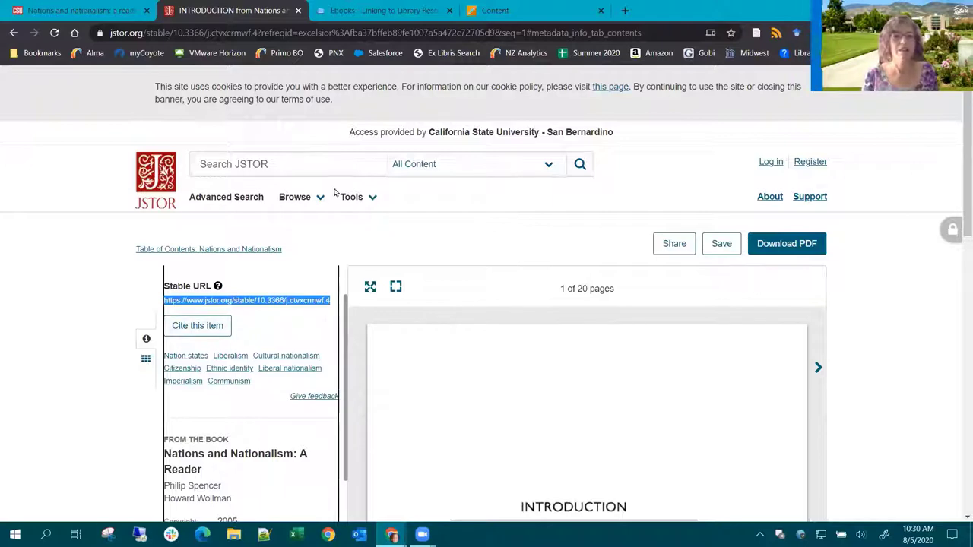
pyautogui.click(287, 203)
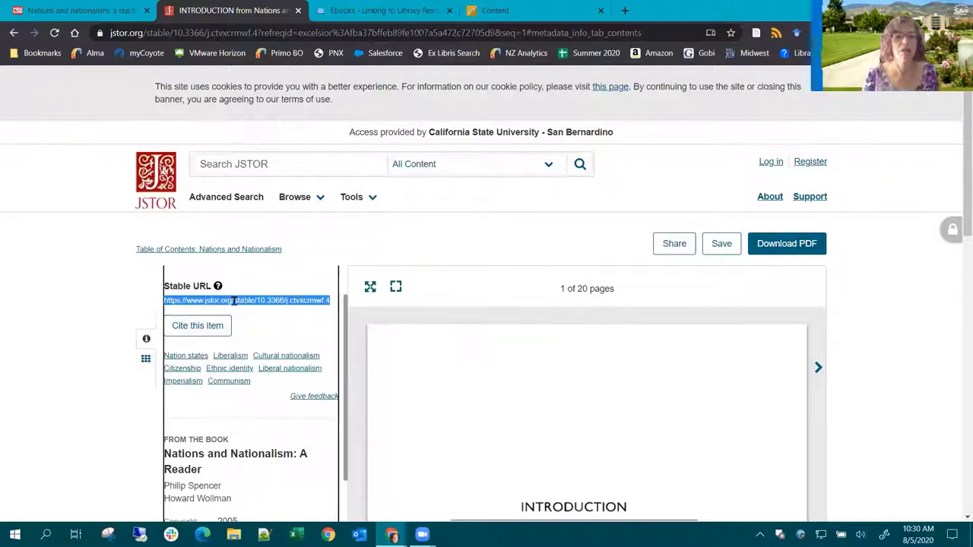
# - Start a web link in the Blackboard course content named "Jstor book" and paste the chapter's stable URL as its address
pyautogui.click(490, 10)
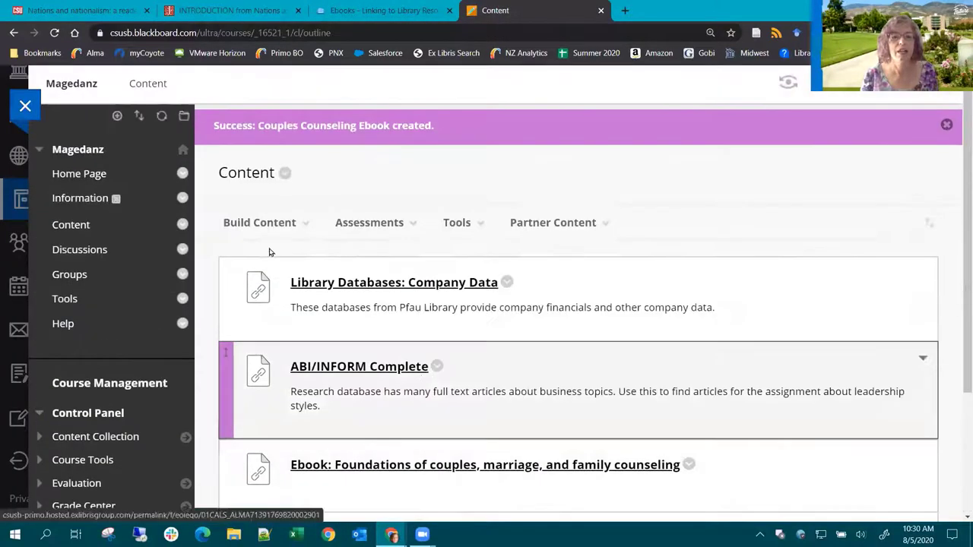
pyautogui.click(273, 223)
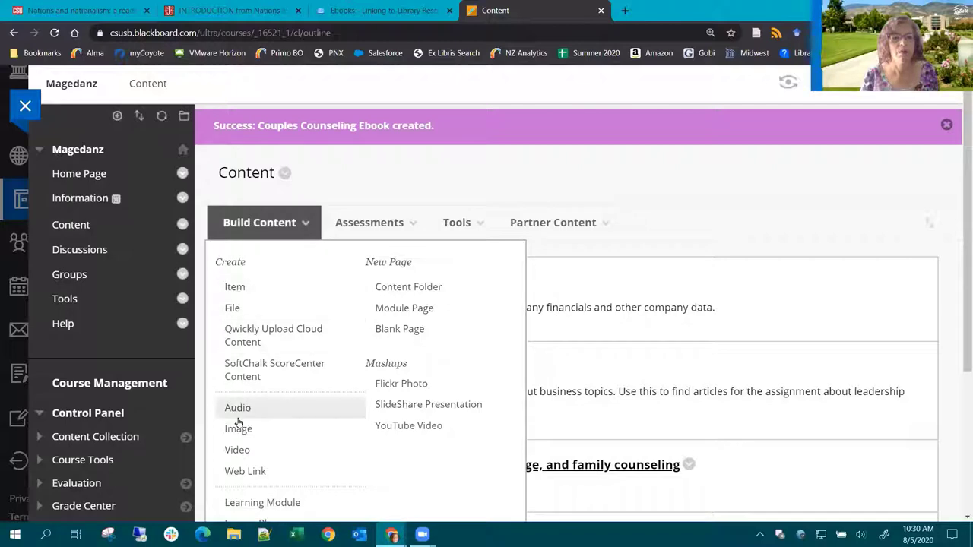
pyautogui.click(248, 471)
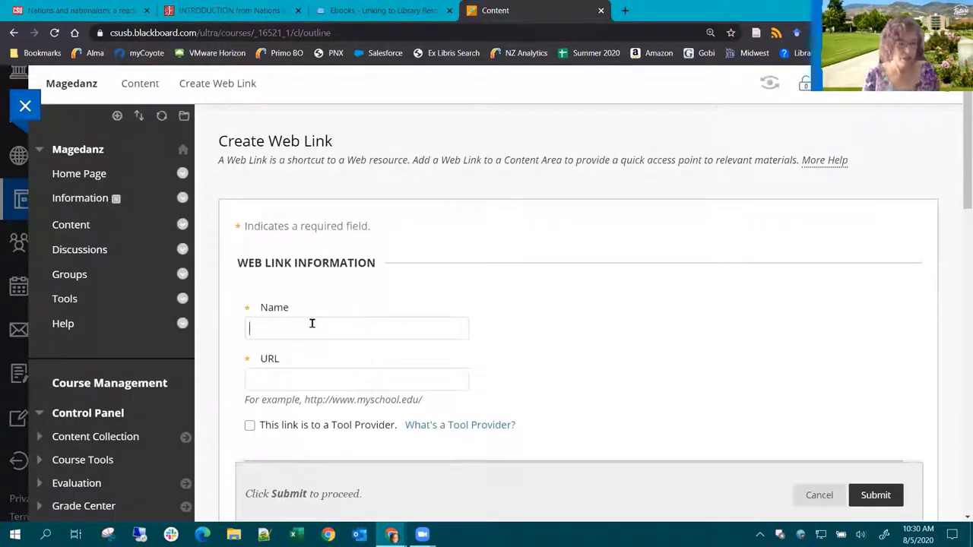
pyautogui.click(311, 323)
pyautogui.write('Jstor book')
pyautogui.click(342, 371)
pyautogui.hotkey('ctrl', 'v')
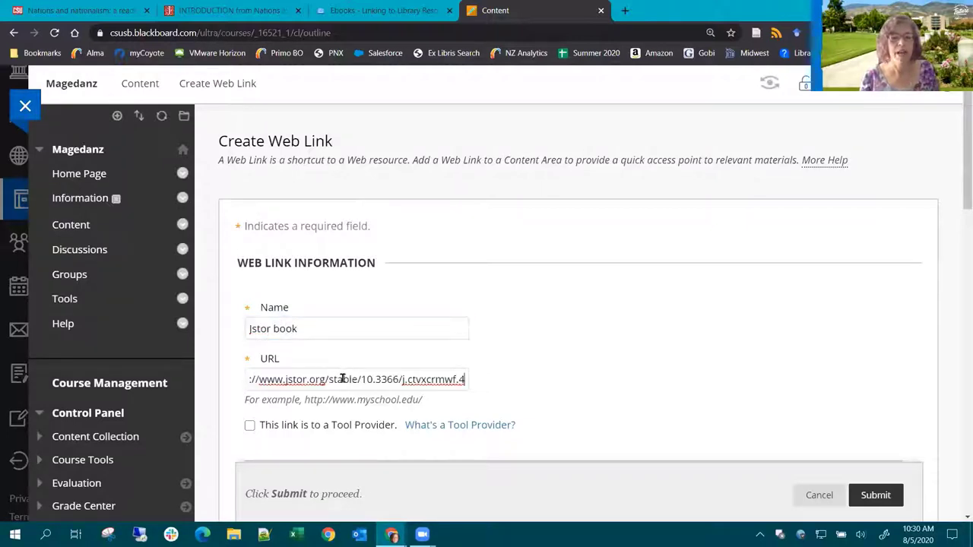
pyautogui.moveTo(367, 379); pyautogui.dragTo(210, 387)
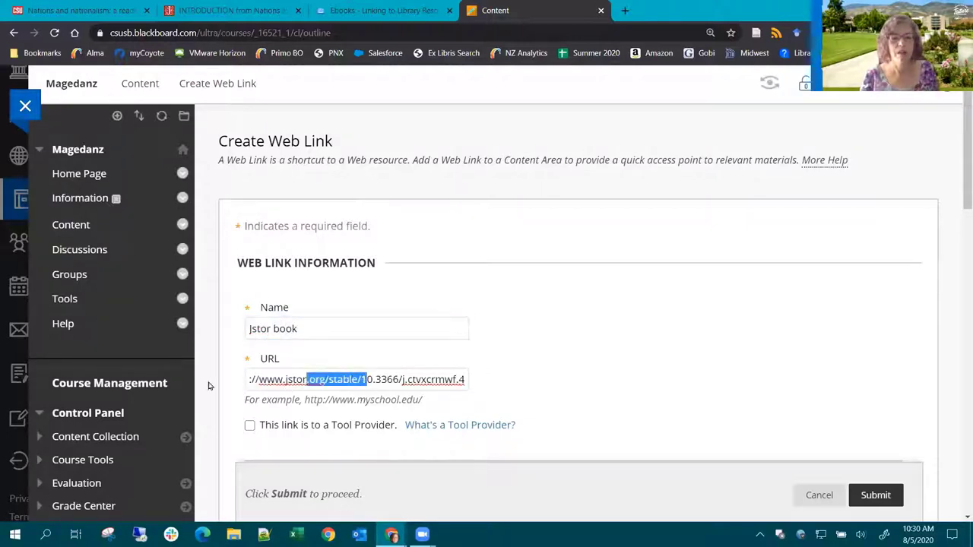
pyautogui.click(328, 380)
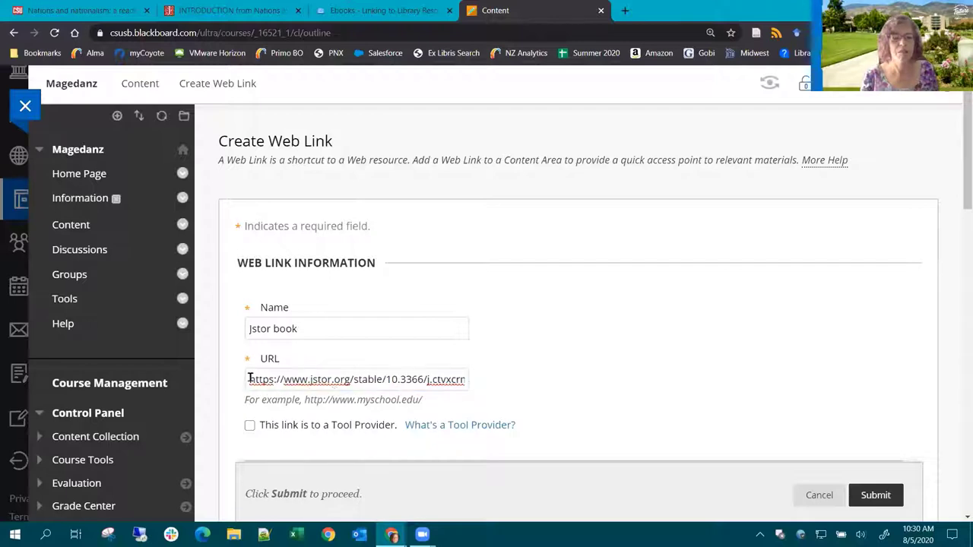
pyautogui.click(329, 379)
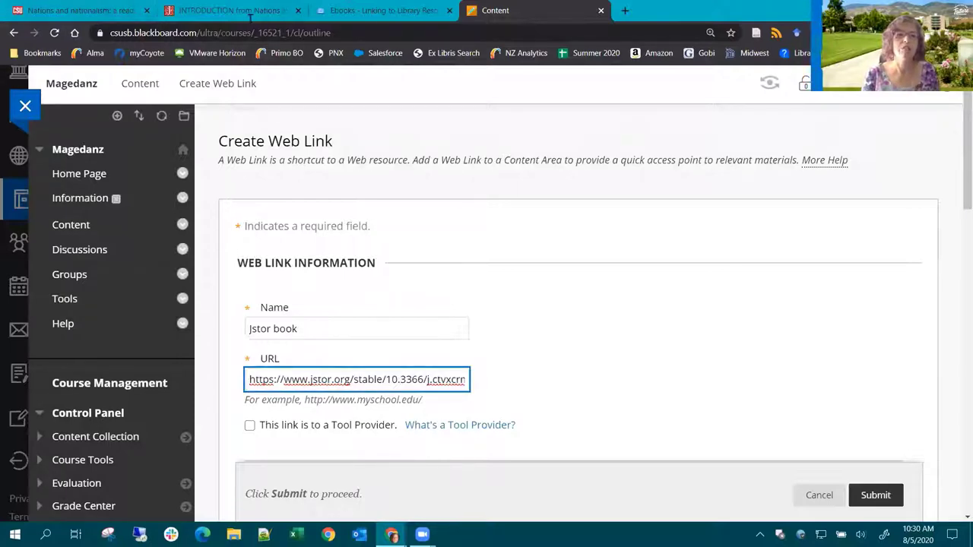
pyautogui.click(393, 10)
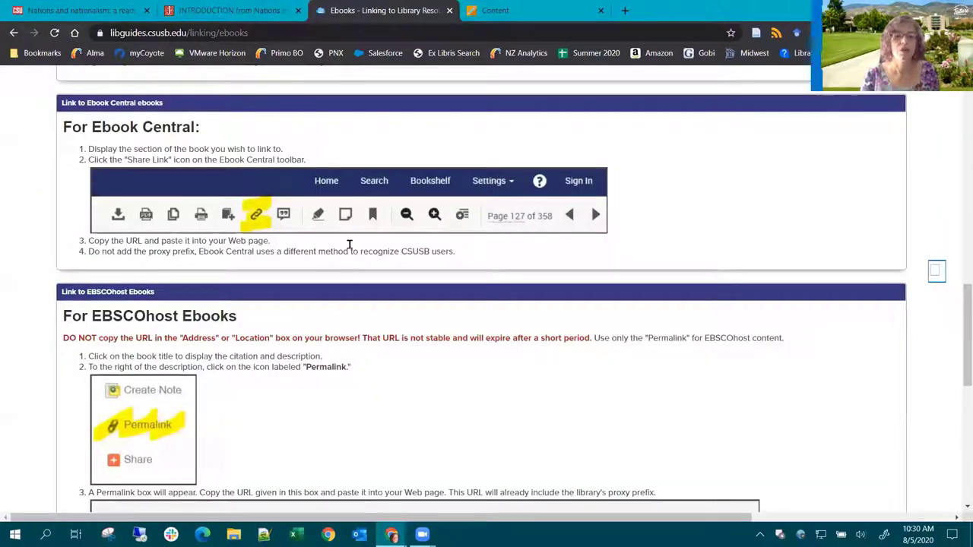
pyautogui.scroll(-2, 386, 365)
pyautogui.scroll(3, 387, 362)
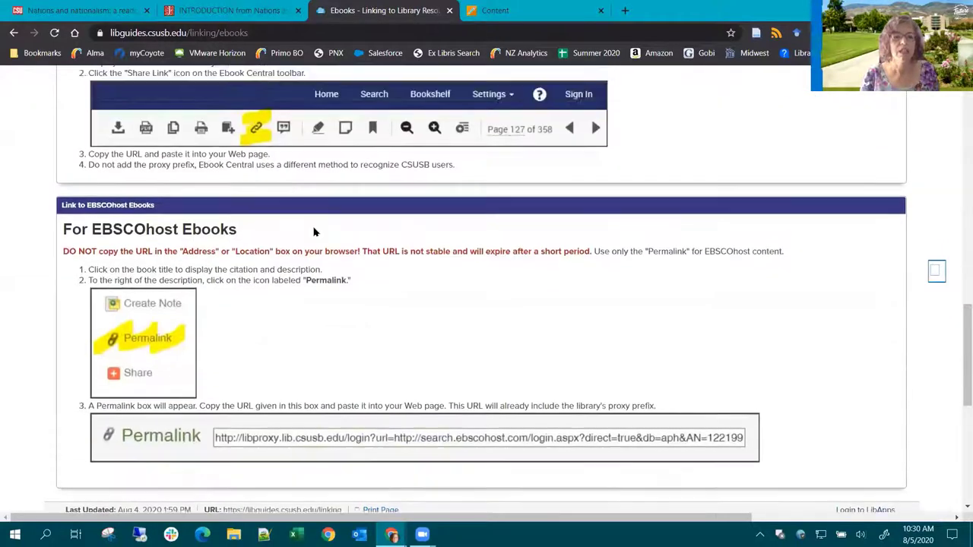
pyautogui.scroll(8, 255, 199)
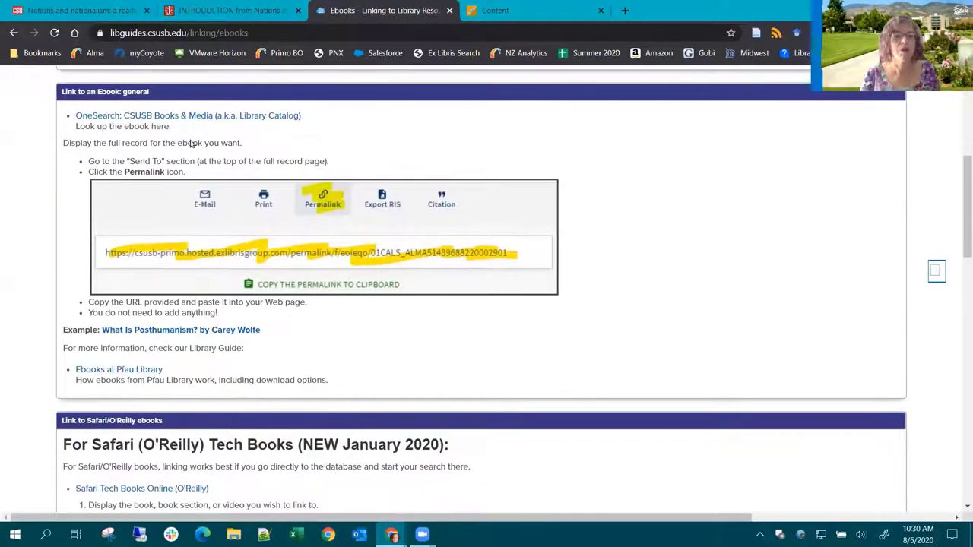
pyautogui.scroll(3, 152, 159)
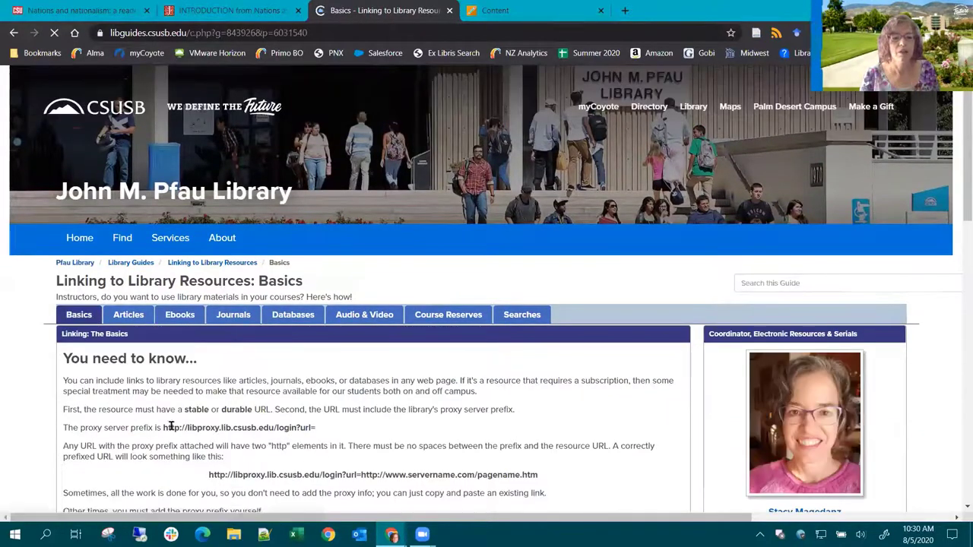
pyautogui.moveTo(162, 428); pyautogui.dragTo(321, 431)
pyautogui.hotkey('ctrl', 'c')
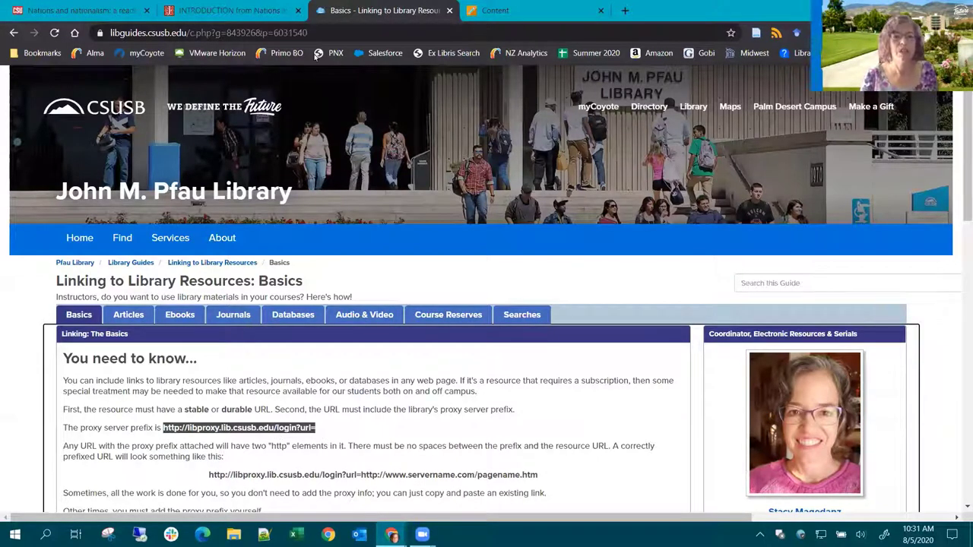
# - Paste the library's proxy prefix in front of the JSTOR address in the Blackboard web link's URL
pyautogui.click(497, 11)
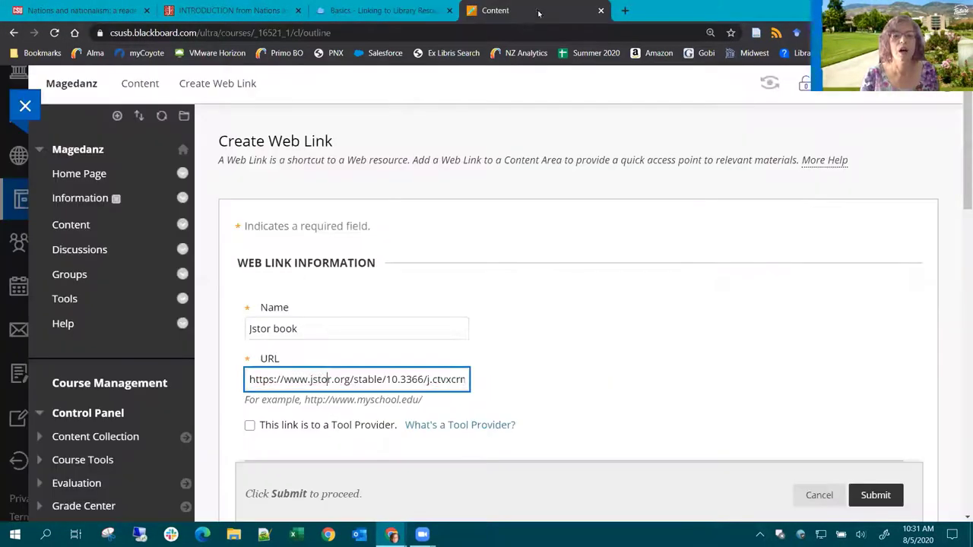
pyautogui.click(249, 379)
pyautogui.hotkey('ctrl', 'v')
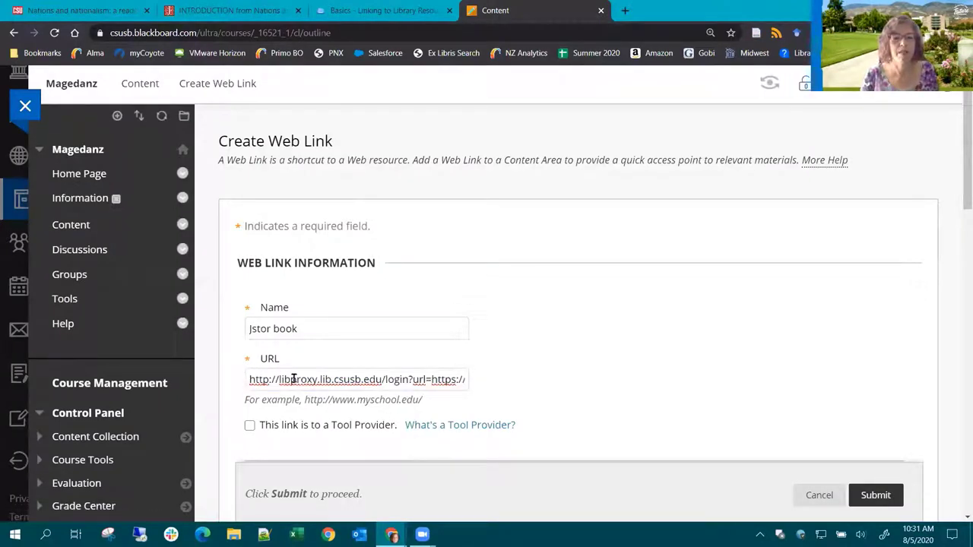
pyautogui.click(434, 379)
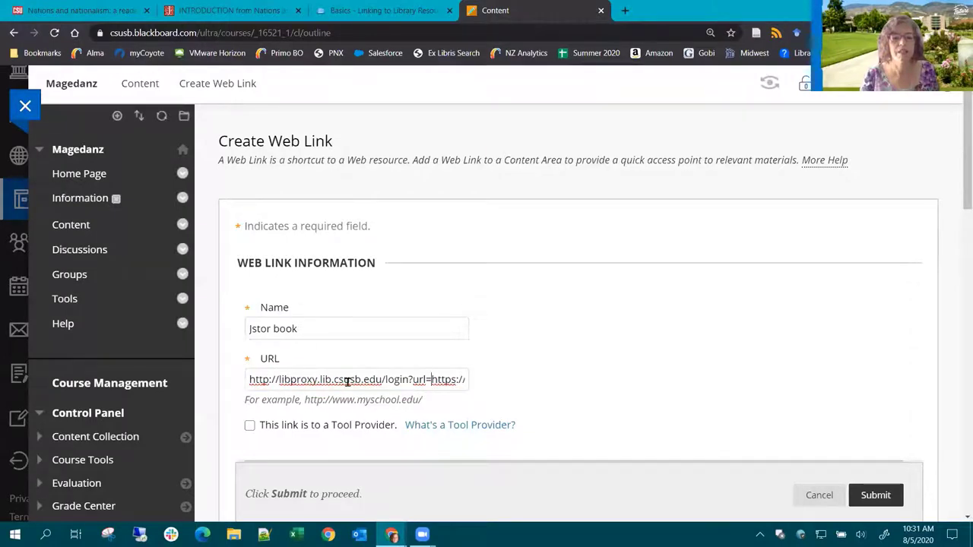
# - Review the options of the "Jstor book" web link and submit it to the course content
pyautogui.click(429, 375)
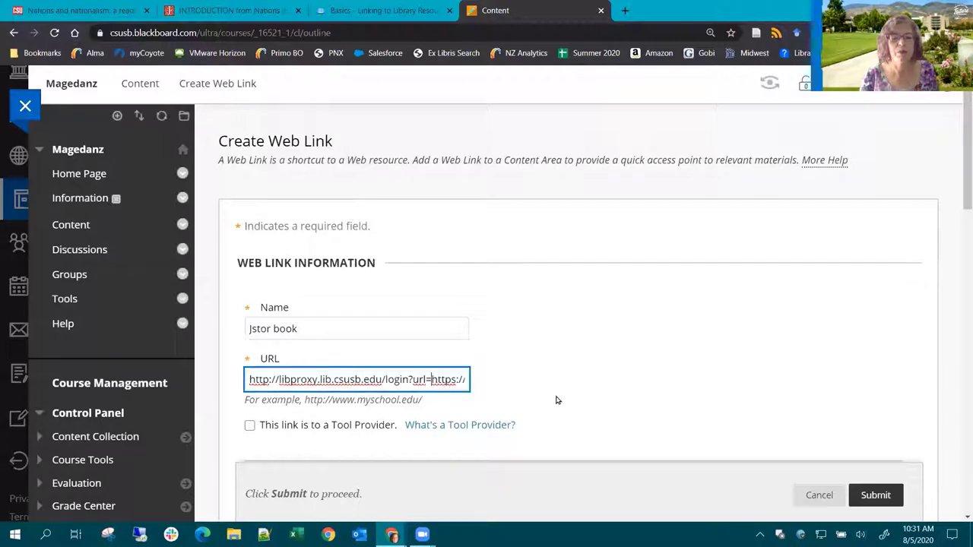
pyautogui.scroll(-2, 555, 401)
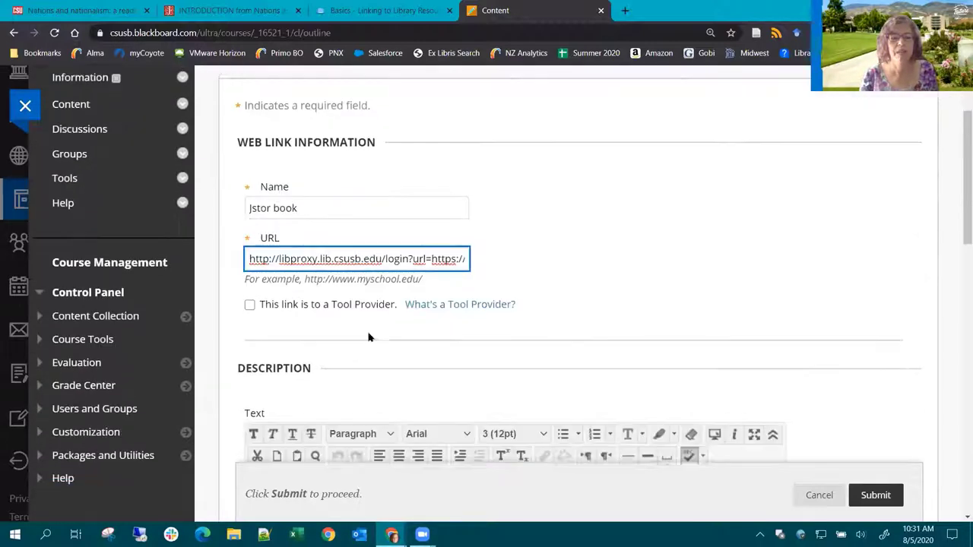
pyautogui.click(528, 265)
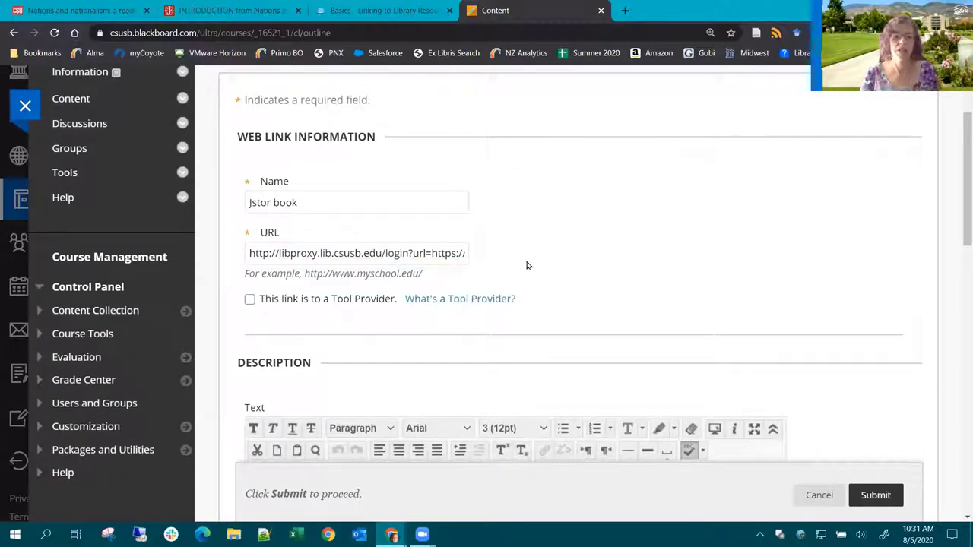
pyautogui.scroll(-7, 563, 307)
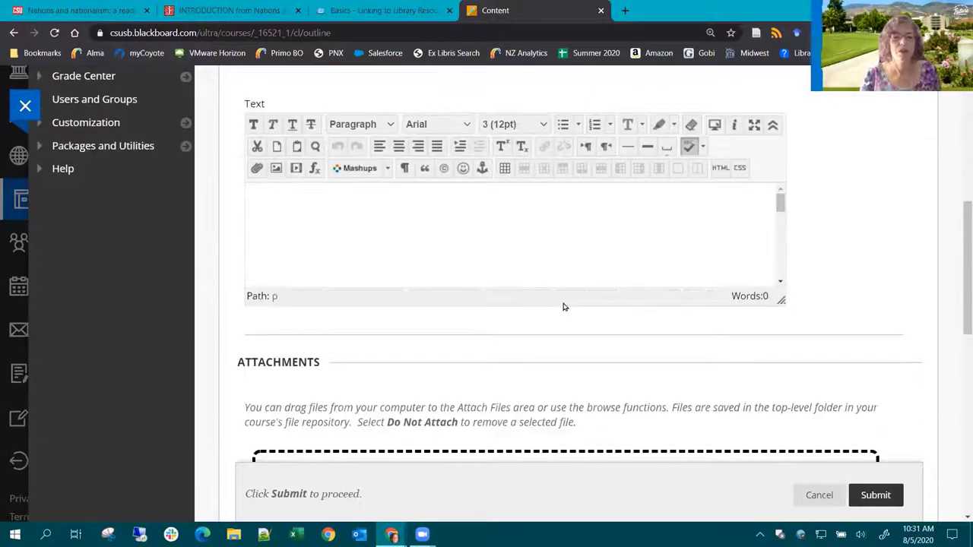
pyautogui.scroll(-3, 563, 307)
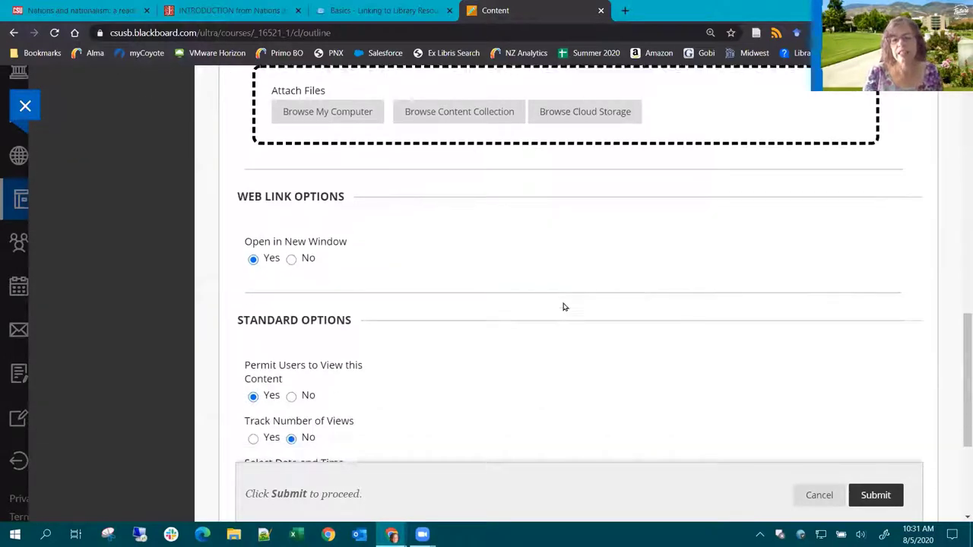
pyautogui.scroll(-2, 629, 426)
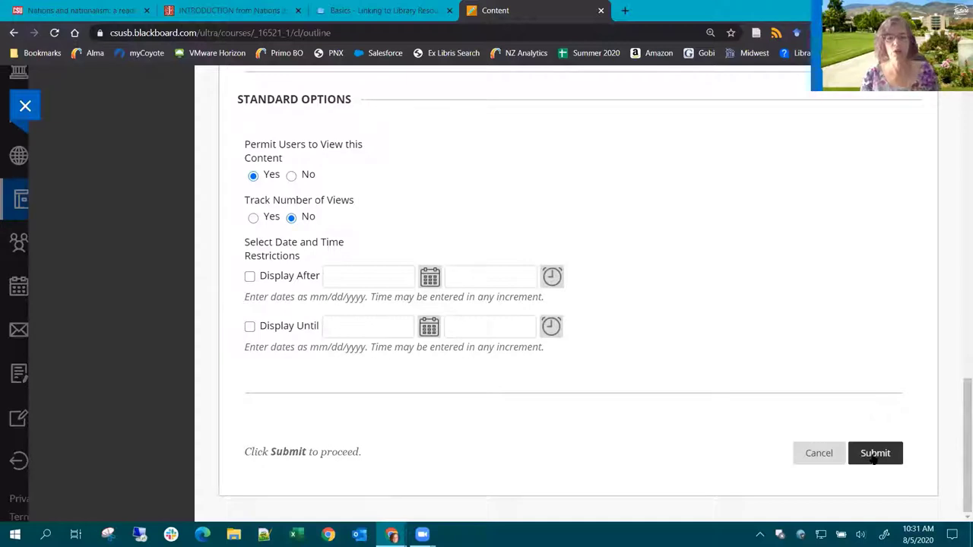
pyautogui.click(870, 455)
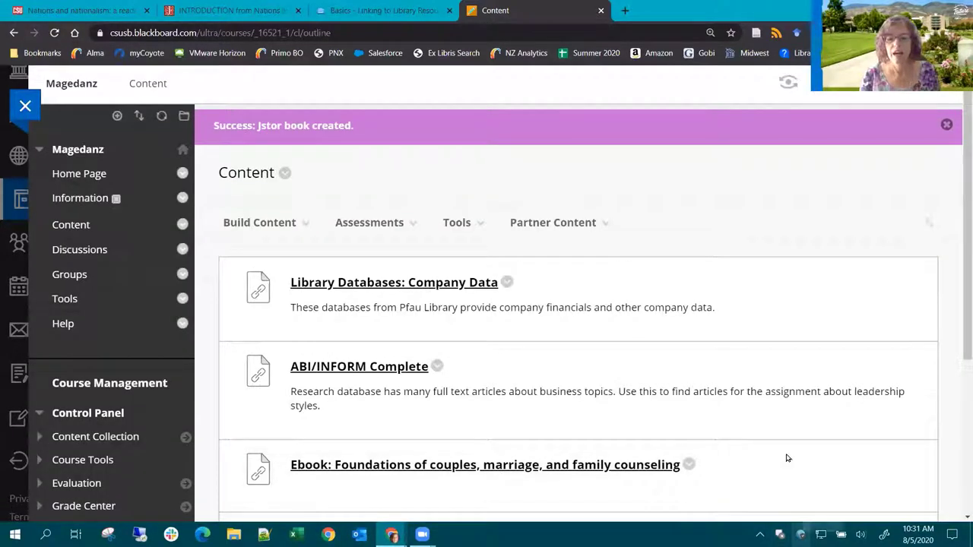
# - Disconnect the GlobalProtect VPN so the new link can be tested from off campus
pyautogui.scroll(-3, 787, 457)
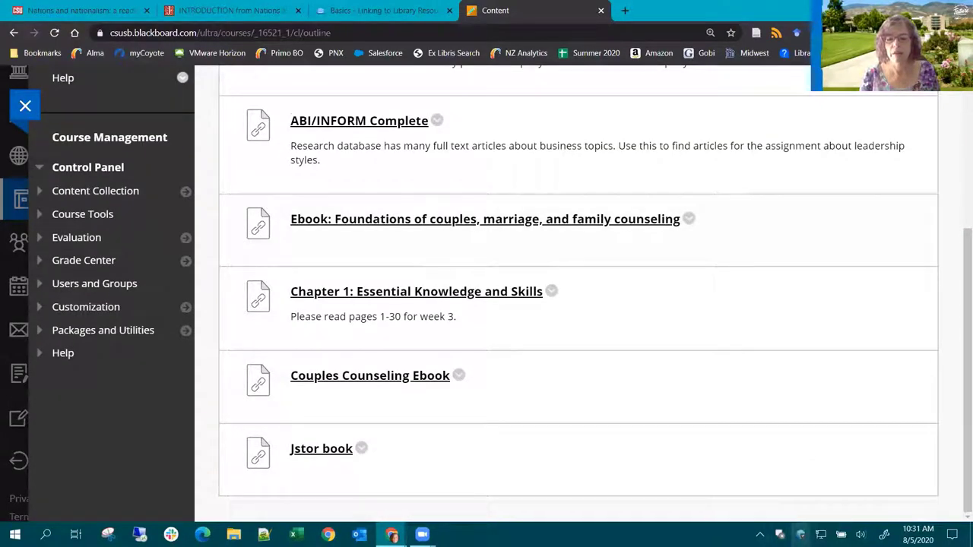
pyautogui.click(800, 534)
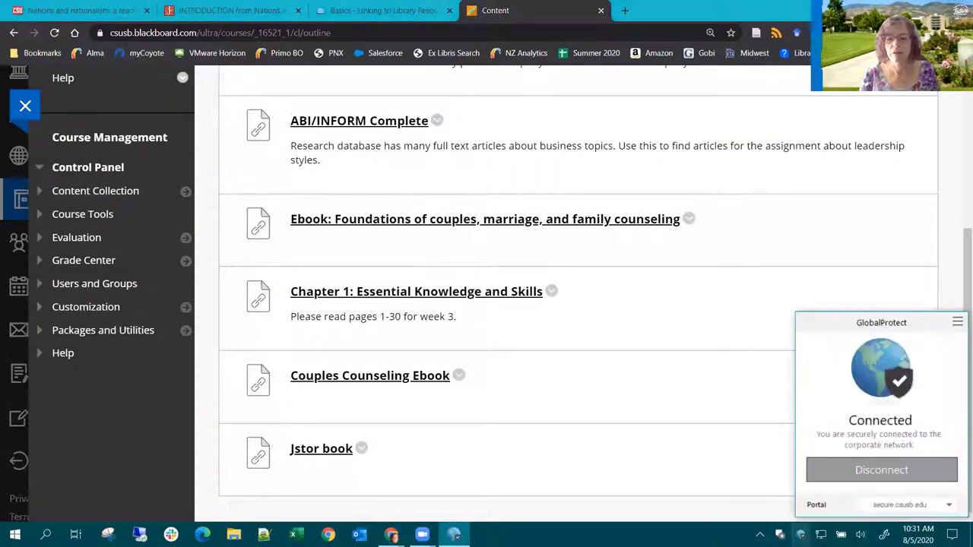
pyautogui.click(886, 470)
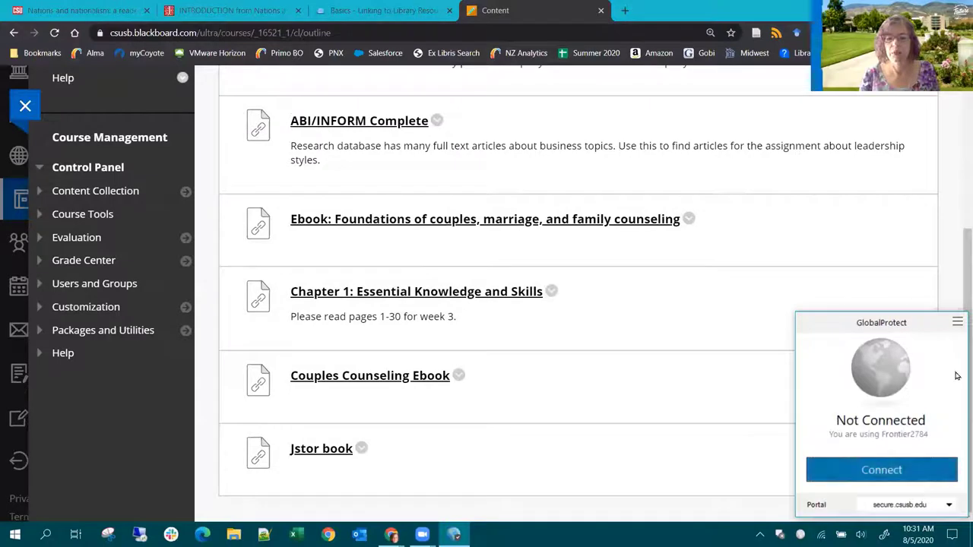
pyautogui.click(829, 524)
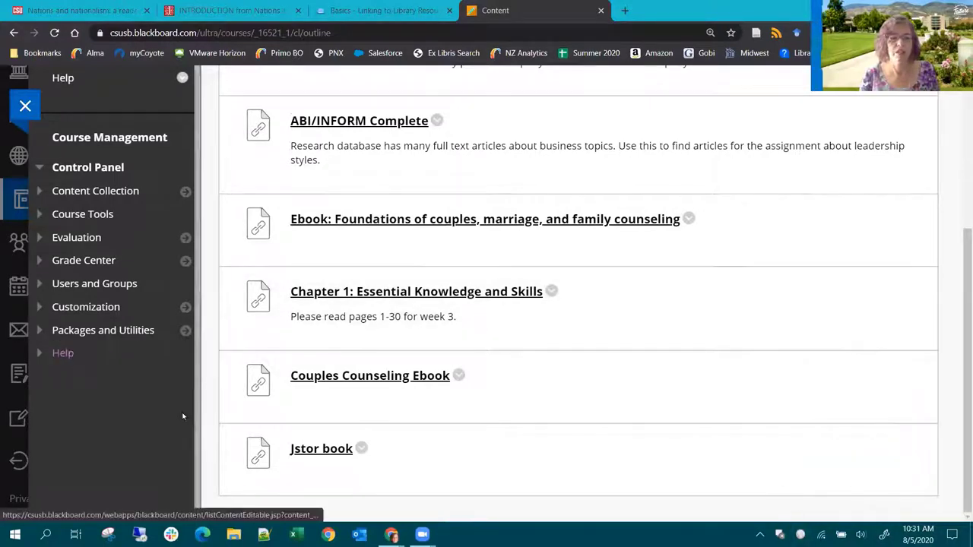
# - Test the "Jstor book" link from the course content, look over the chapter page and close it
pyautogui.click(317, 450)
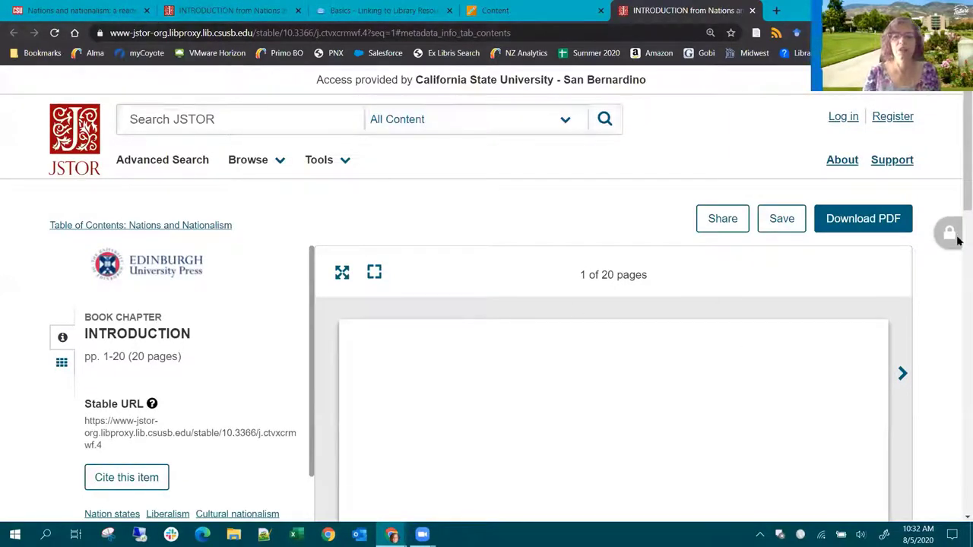
pyautogui.moveTo(959, 216); pyautogui.dragTo(959, 360)
pyautogui.scroll(7, 641, 352)
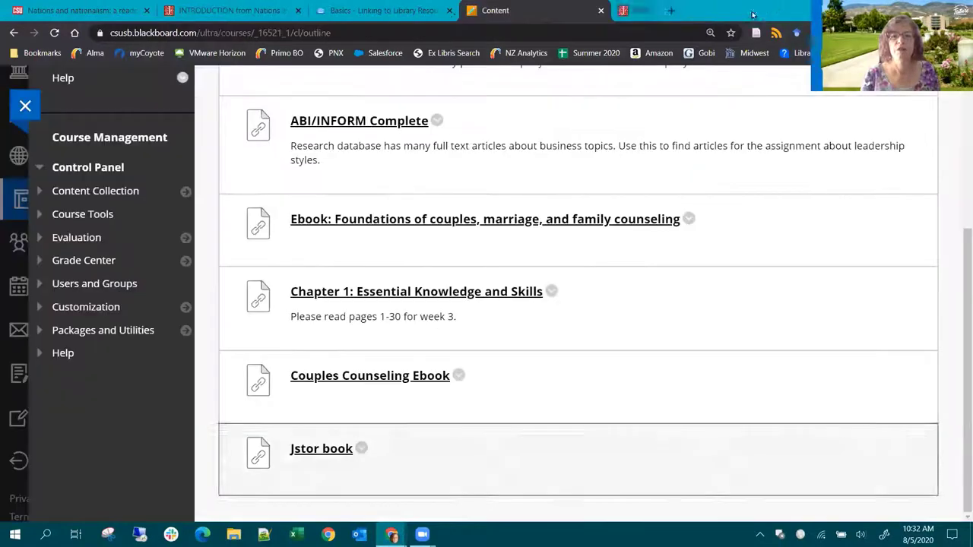
pyautogui.click(752, 11)
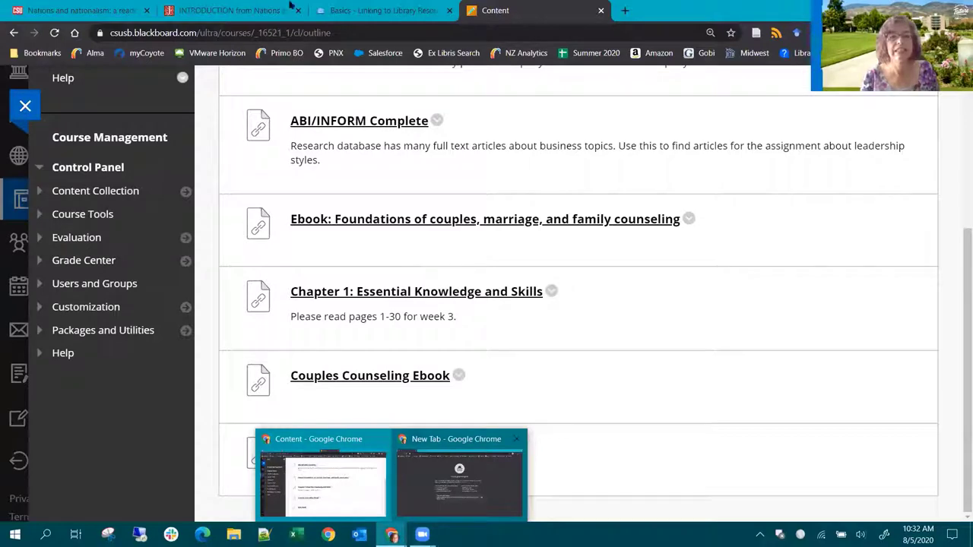
# - Close the original JSTOR Introduction chapter page and return to the OneSearch record for "Nations and nationalism: a reader"
pyautogui.click(351, 9)
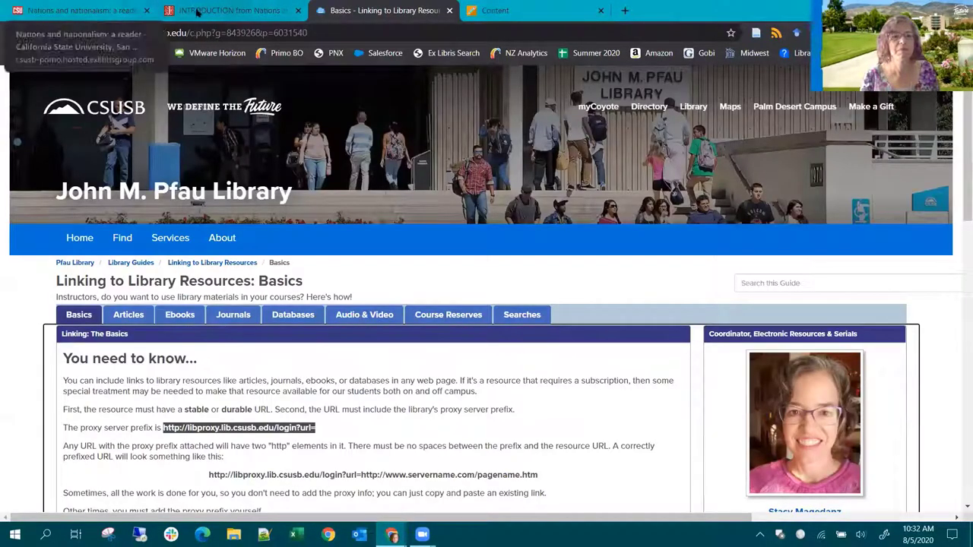
pyautogui.click(292, 7)
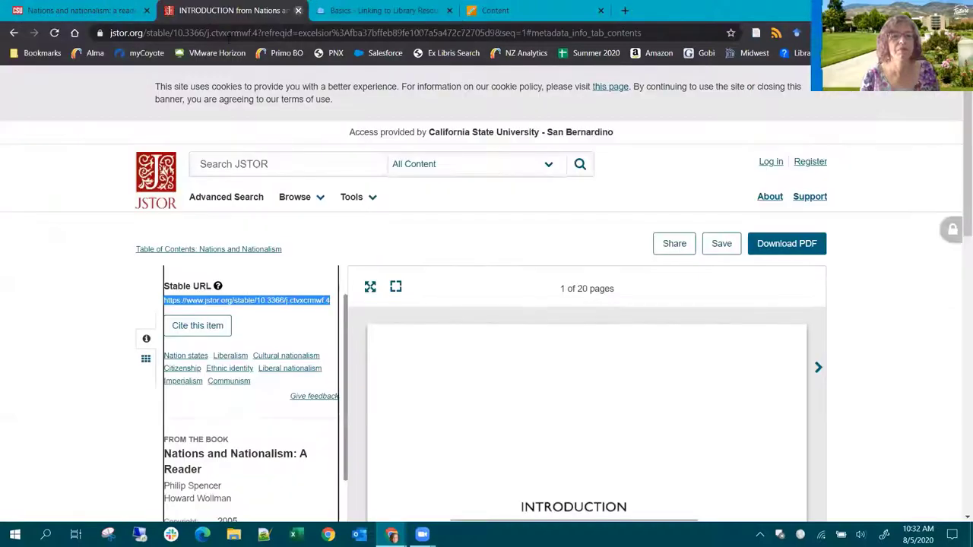
pyautogui.click(298, 10)
pyautogui.click(83, 10)
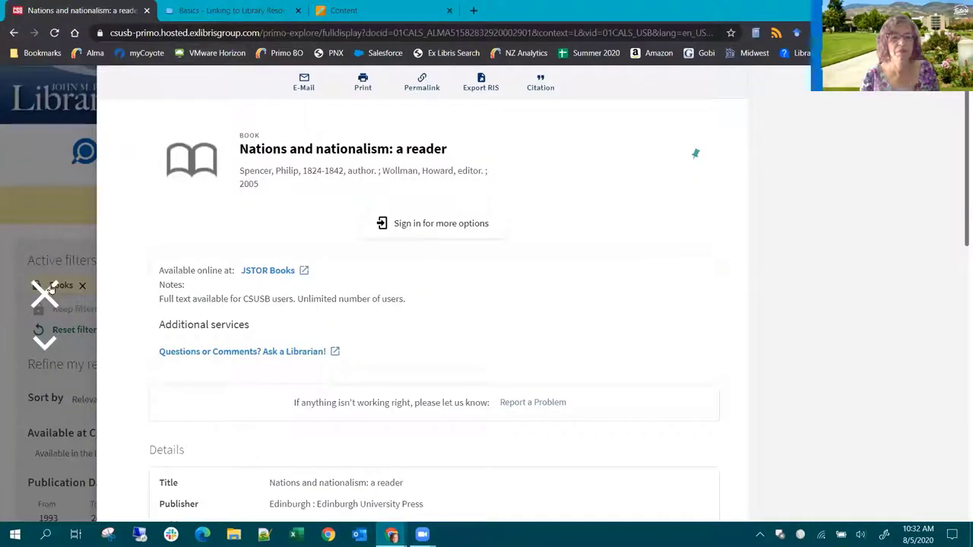
# - Leave the book record, reset the Books and Full-text online filters, and start a new OneSearch search
pyautogui.click(20, 326)
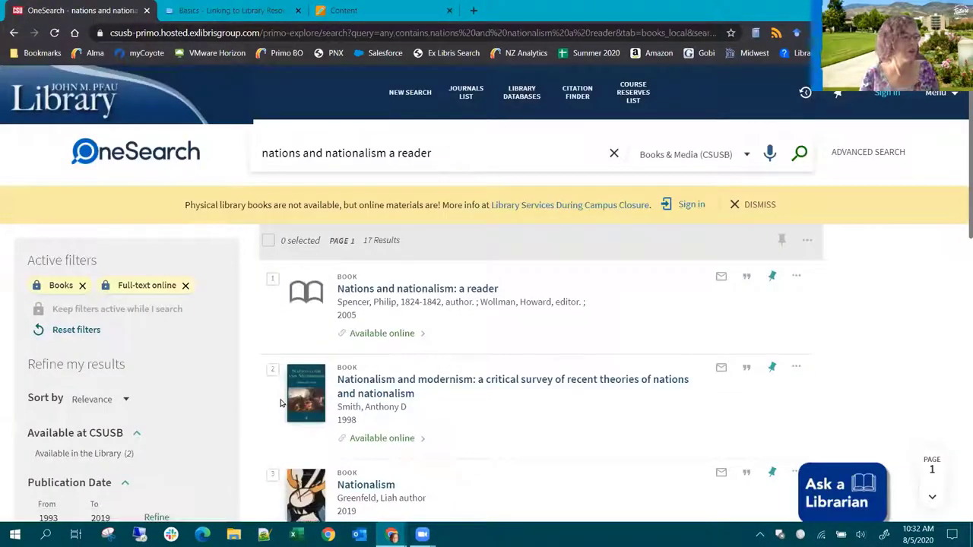
pyautogui.click(61, 334)
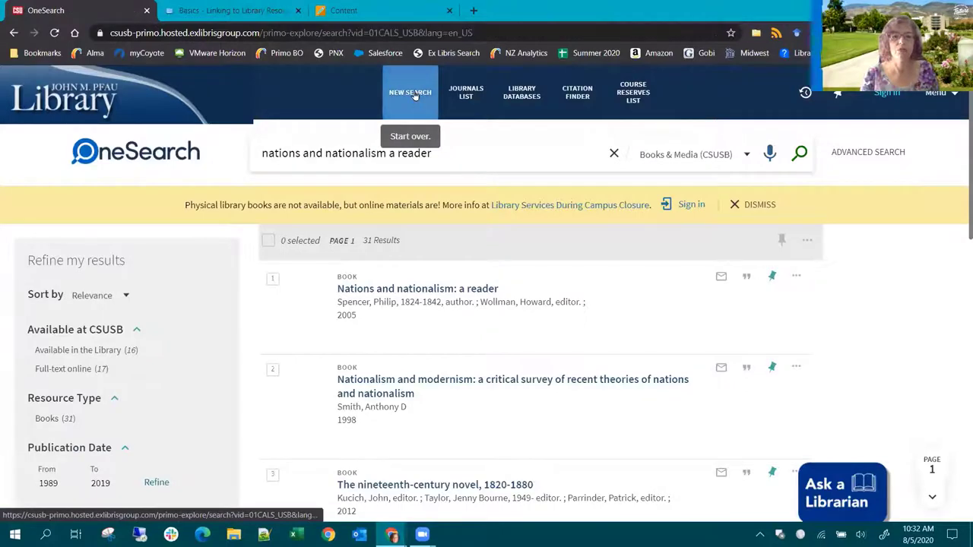
pyautogui.click(415, 95)
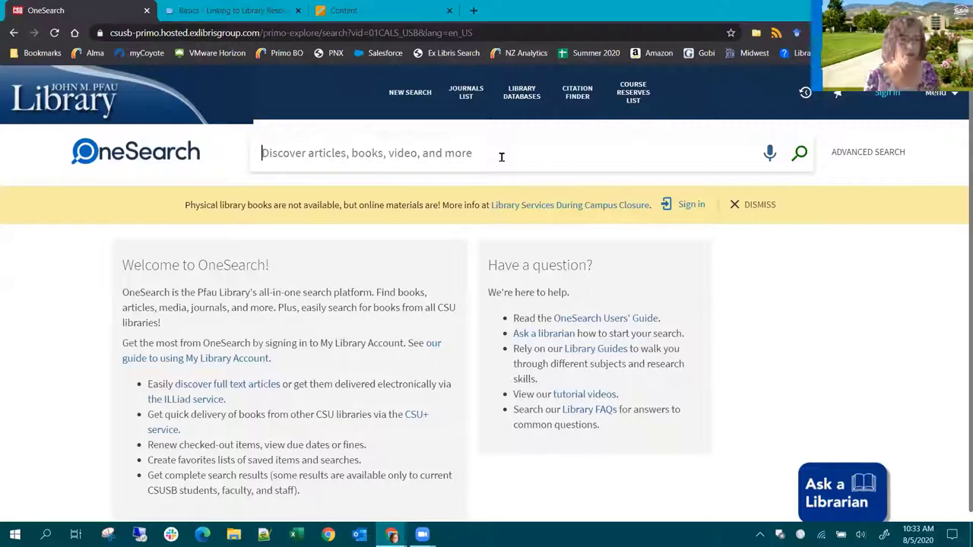
# - Search OneSearch for "red wine polyphenols" within Articles
pyautogui.write('red wine po')
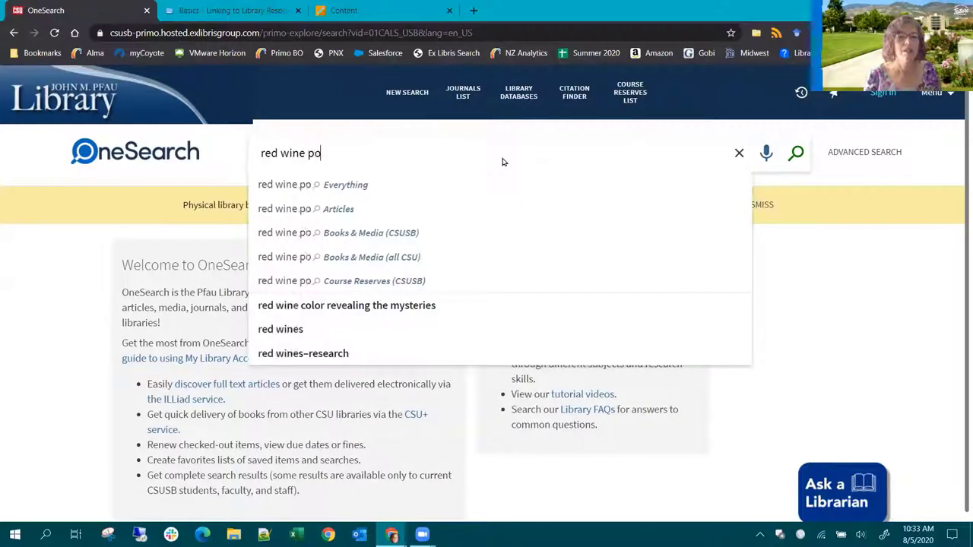
pyautogui.write('lyphenol')
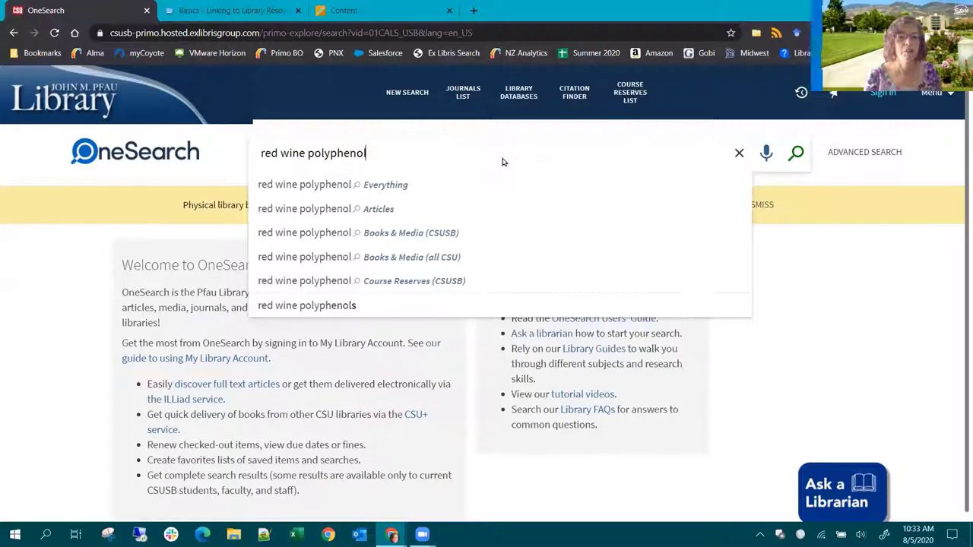
pyautogui.write('s')
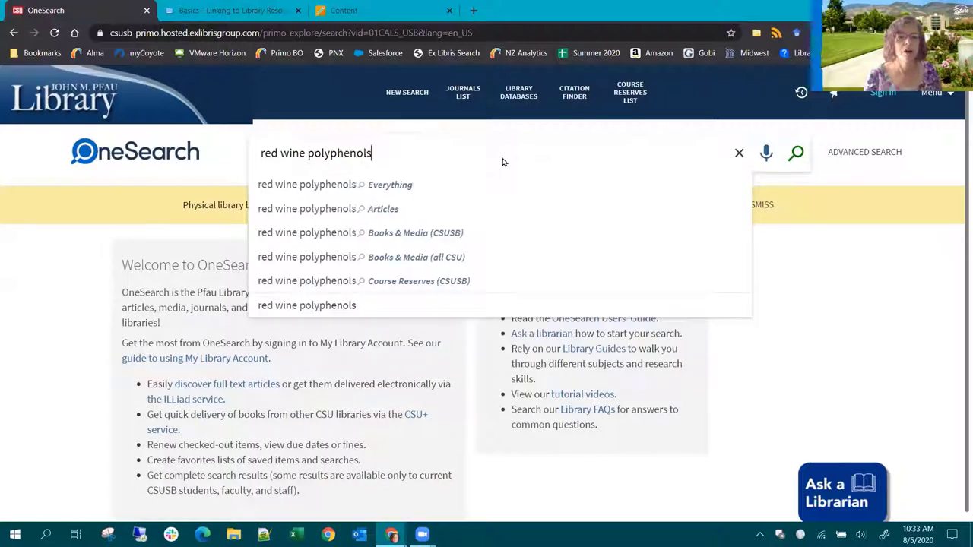
pyautogui.click(378, 208)
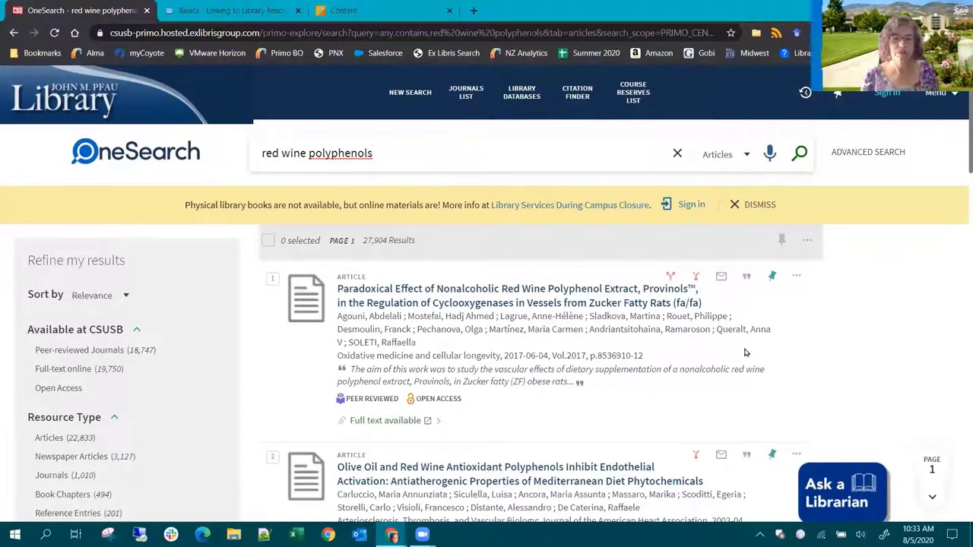
# - Look through the article results and limit them to those with full text online
pyautogui.scroll(-4, 745, 352)
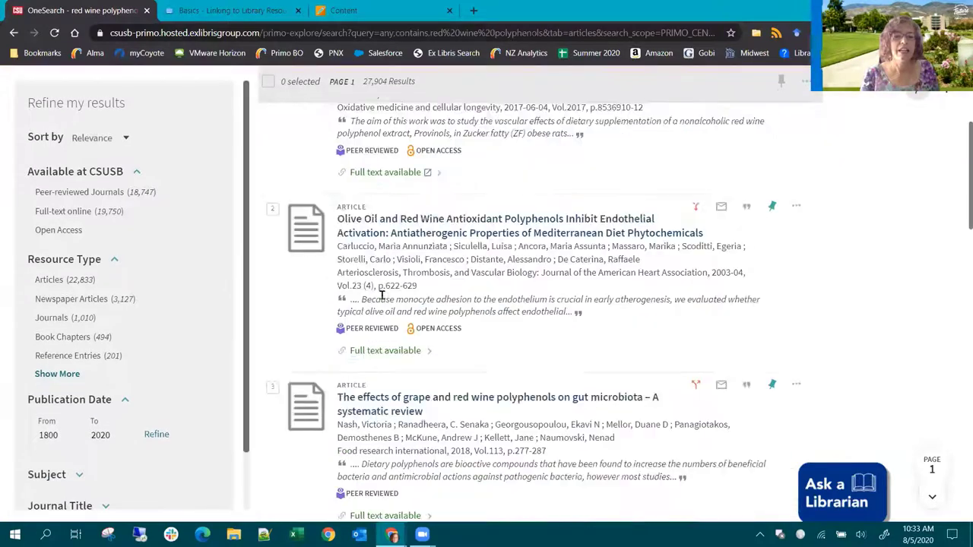
pyautogui.scroll(-5, 382, 296)
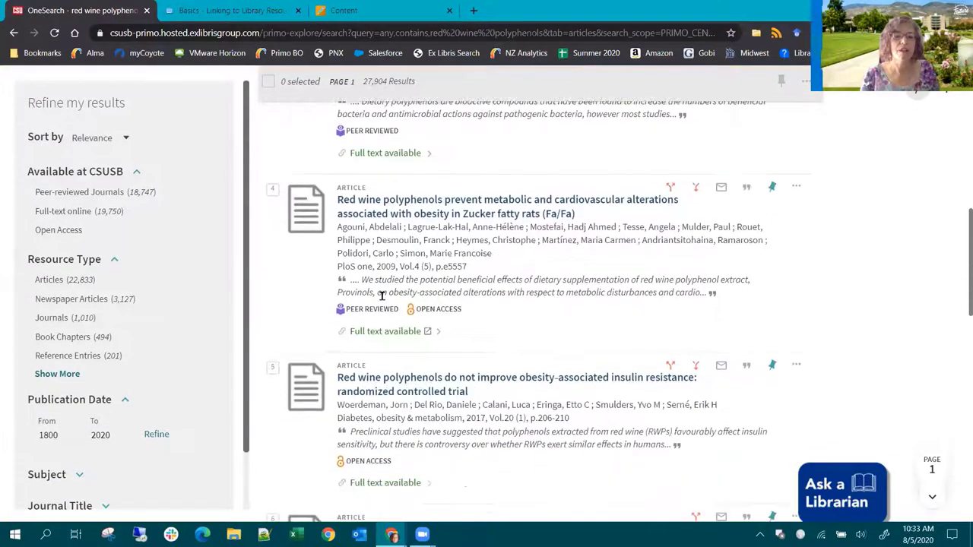
pyautogui.scroll(-1, 382, 296)
pyautogui.scroll(7, 382, 296)
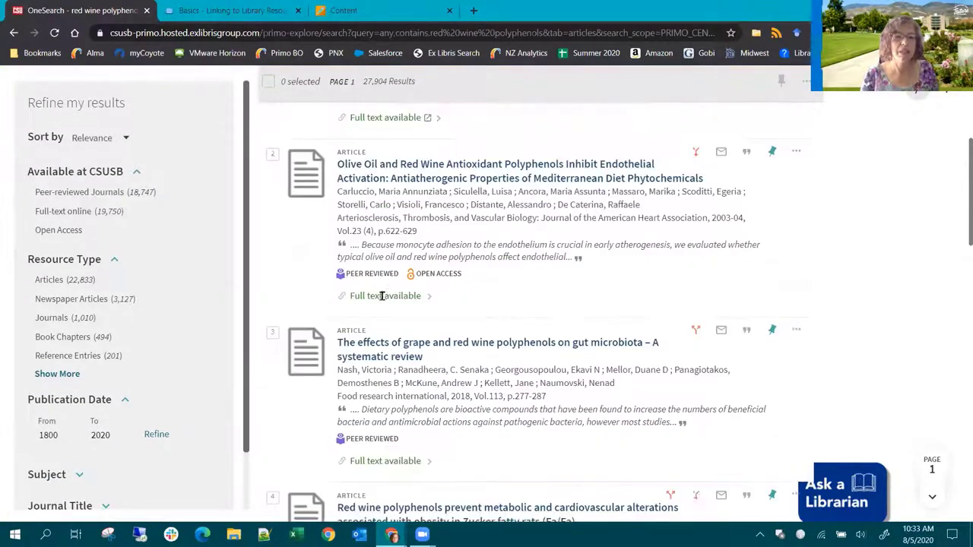
pyautogui.scroll(5, 382, 297)
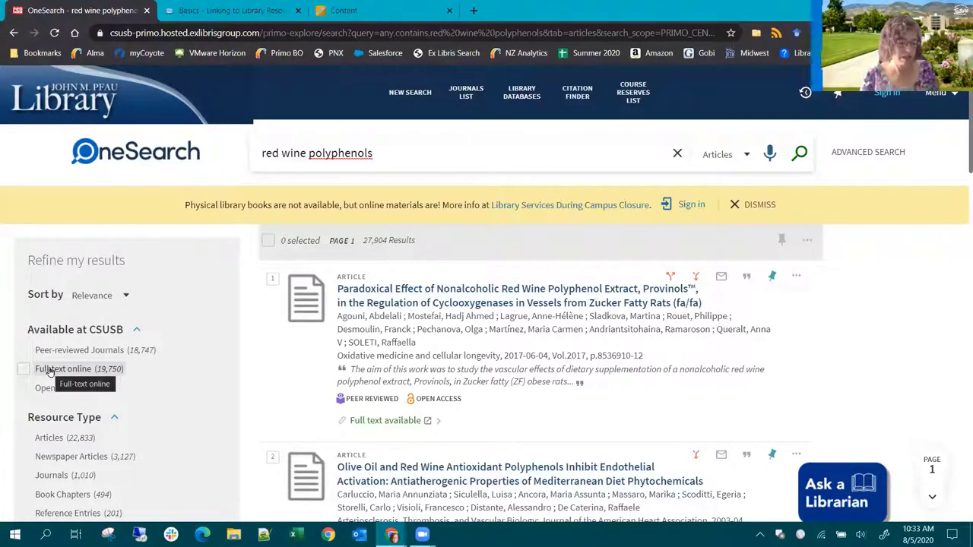
pyautogui.click(50, 370)
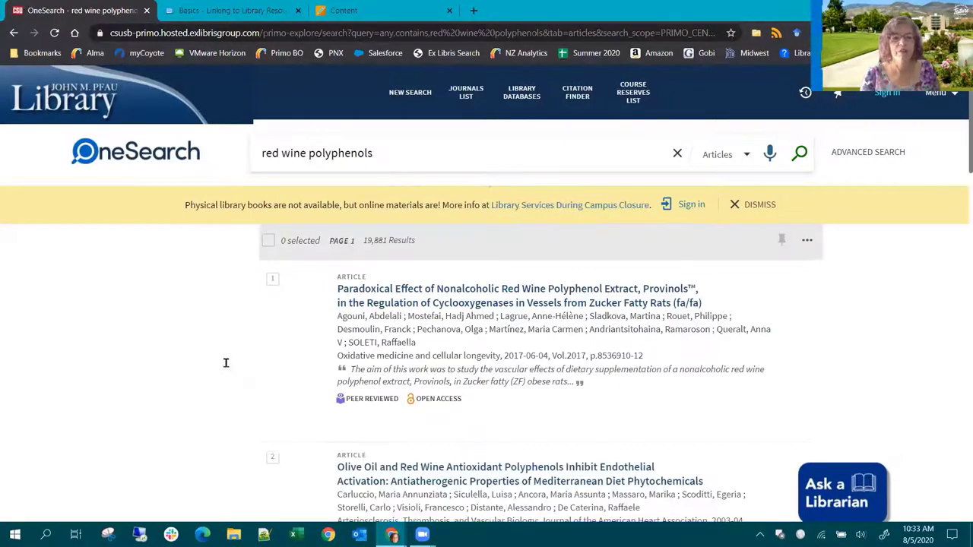
# - Browse the filtered results and open the record for "The effects of grape and red wine polyphenols on gut microbiota – A systematic review"
pyautogui.scroll(-2, 72, 304)
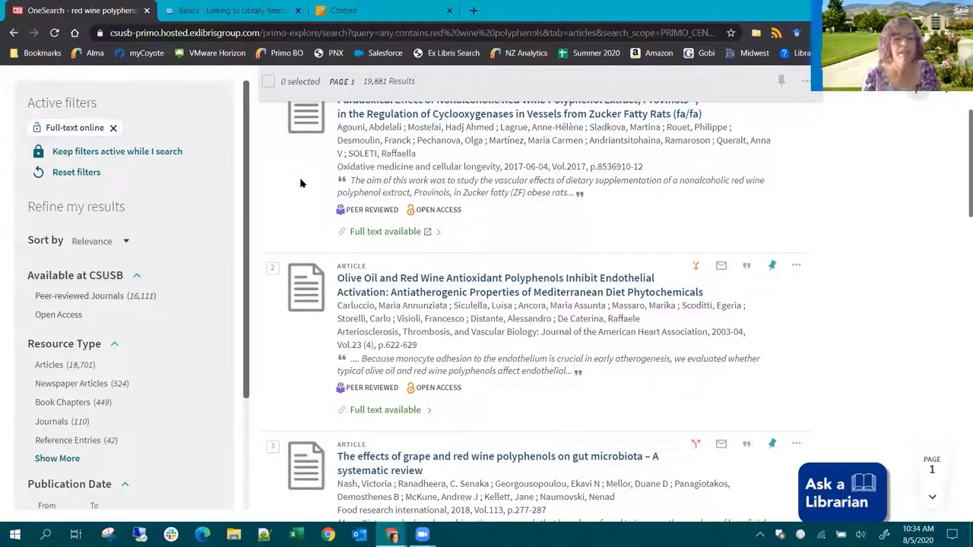
pyautogui.scroll(3, 780, 259)
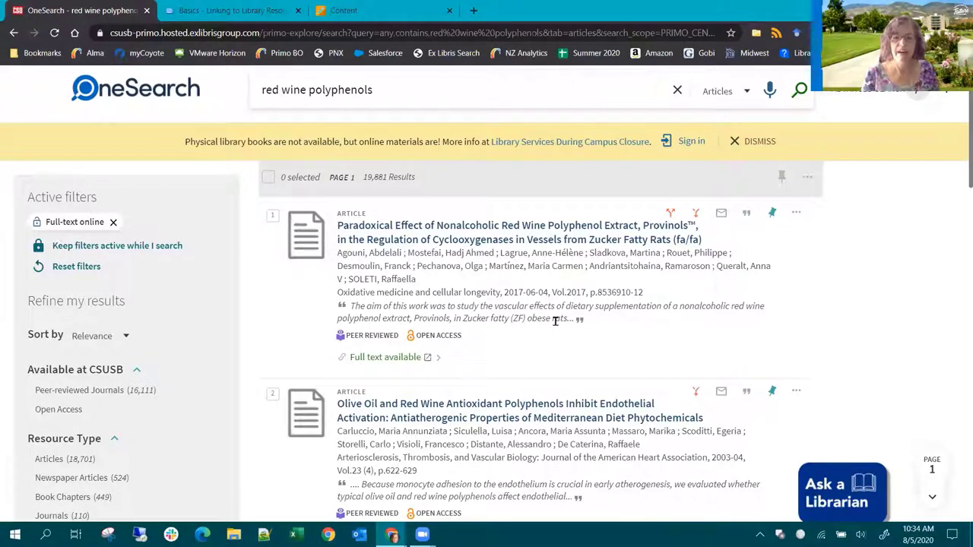
pyautogui.scroll(-2, 556, 321)
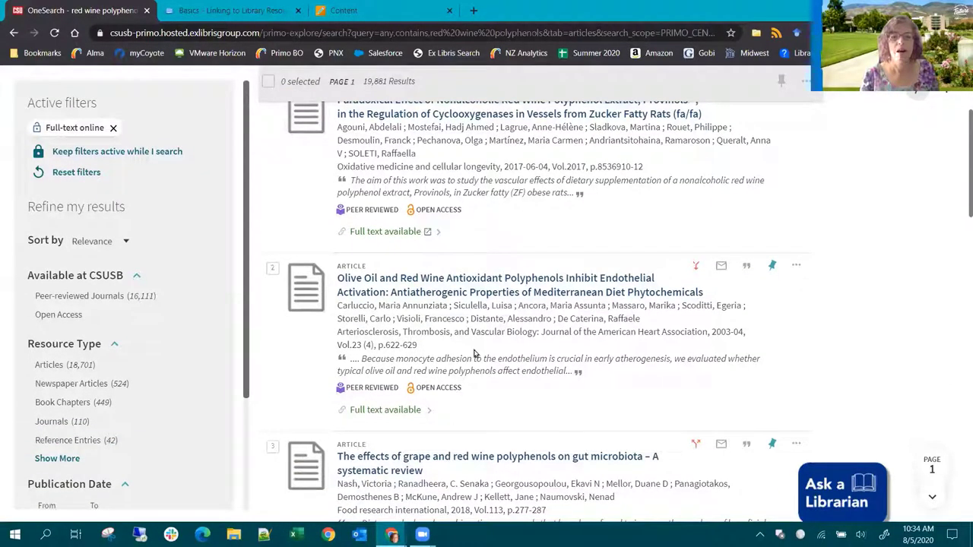
pyautogui.scroll(2, 479, 207)
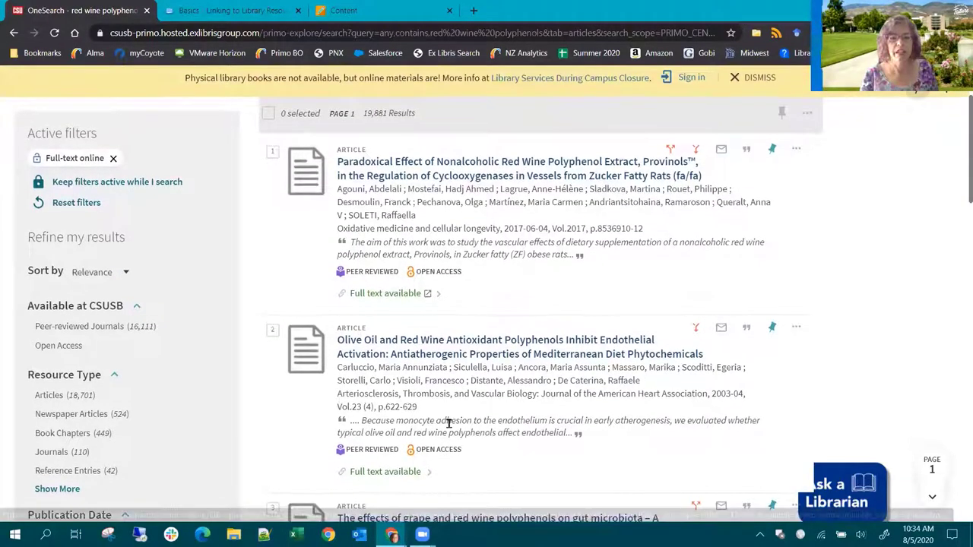
pyautogui.scroll(-1, 469, 492)
pyautogui.scroll(-2, 425, 380)
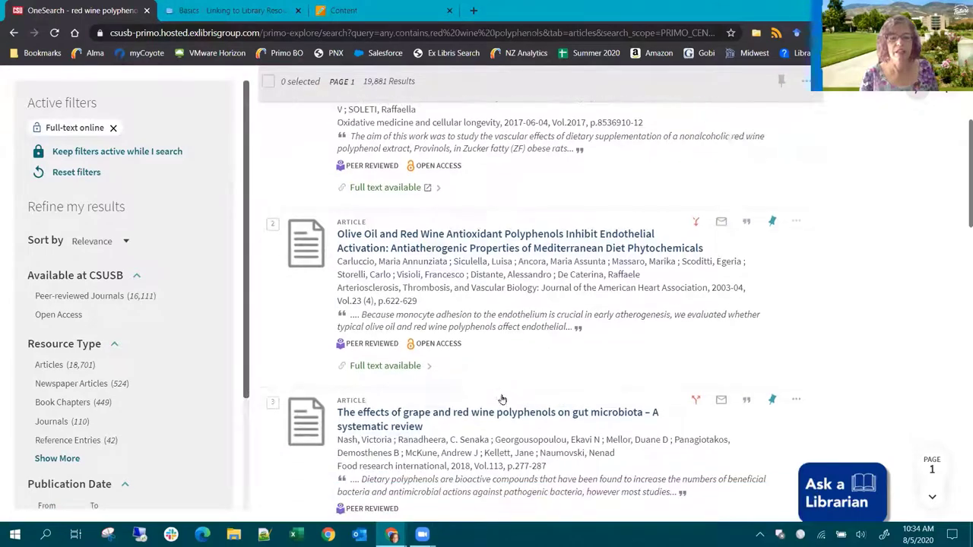
pyautogui.click(414, 339)
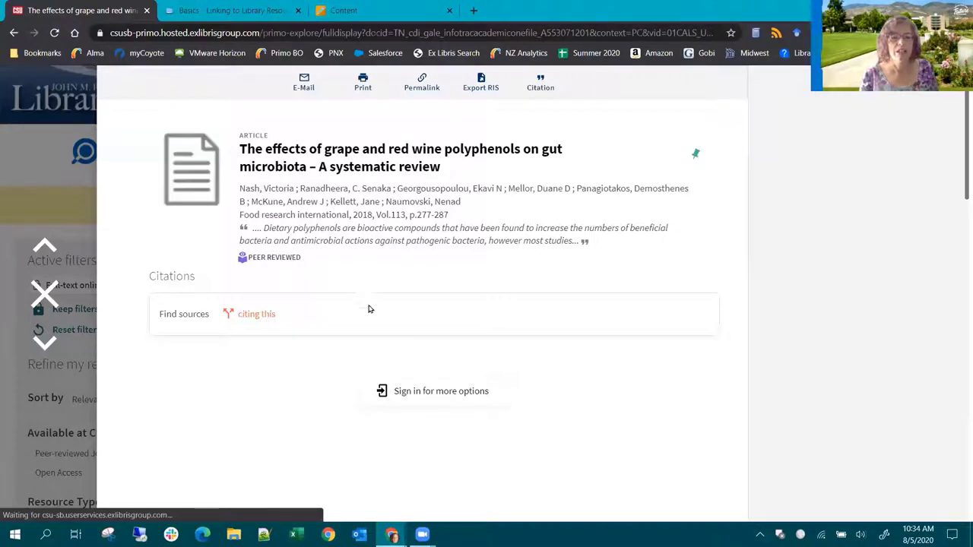
# - Review the gut microbiota article record's details and online availability, display its permalink, and close the permalink display
pyautogui.scroll(-3, 391, 332)
pyautogui.scroll(-4, 391, 332)
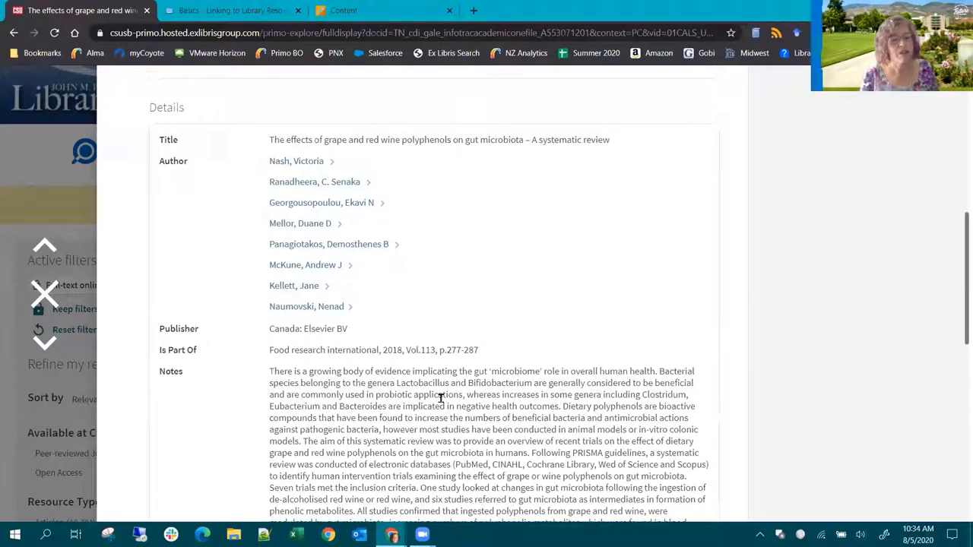
pyautogui.scroll(5, 440, 399)
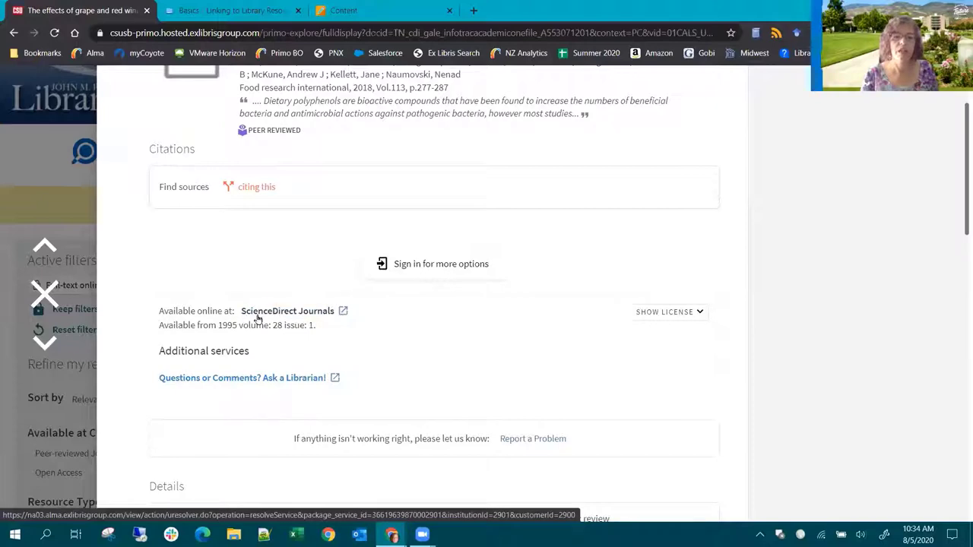
pyautogui.click(282, 311)
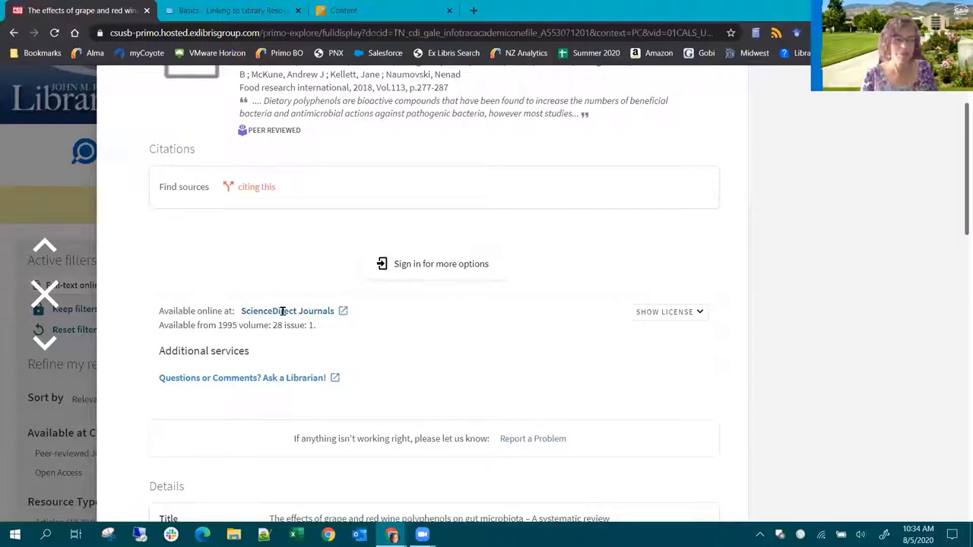
pyautogui.scroll(2, 411, 349)
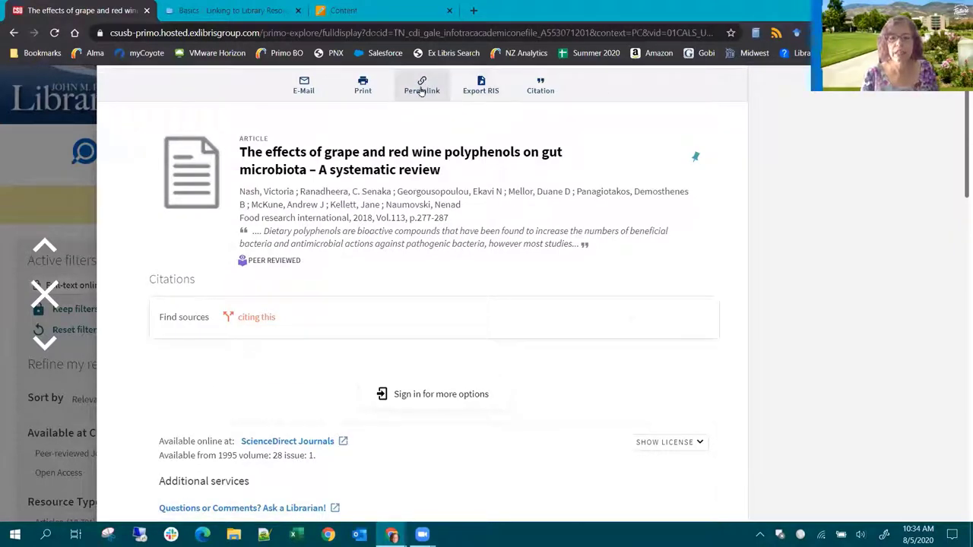
pyautogui.click(421, 88)
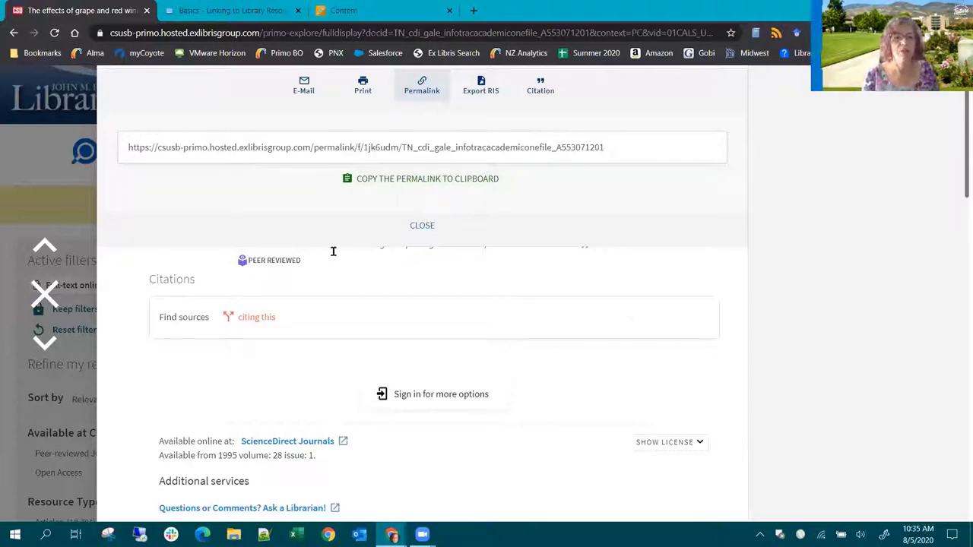
pyautogui.click(422, 226)
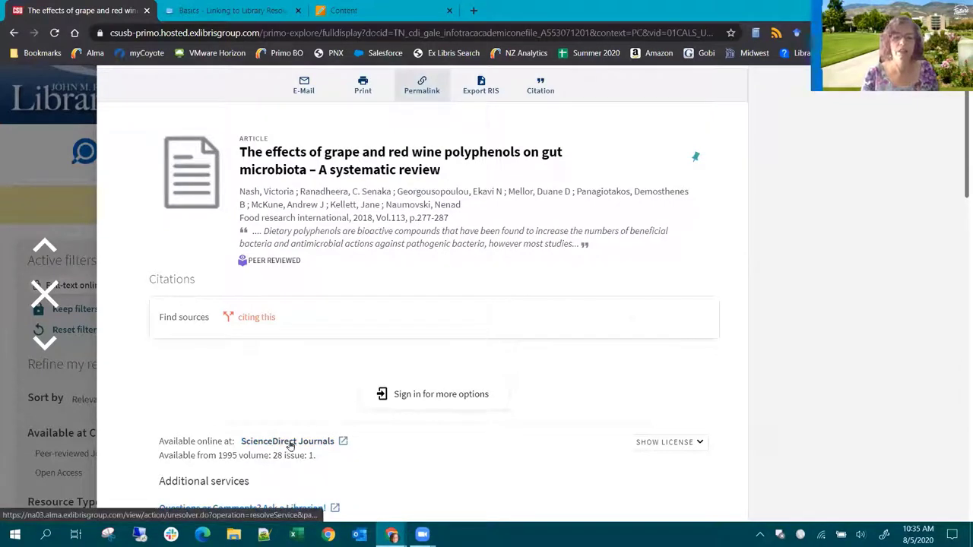
# - View the article's full text through ScienceDirect Journals, close it, and return to the search results
pyautogui.click(324, 445)
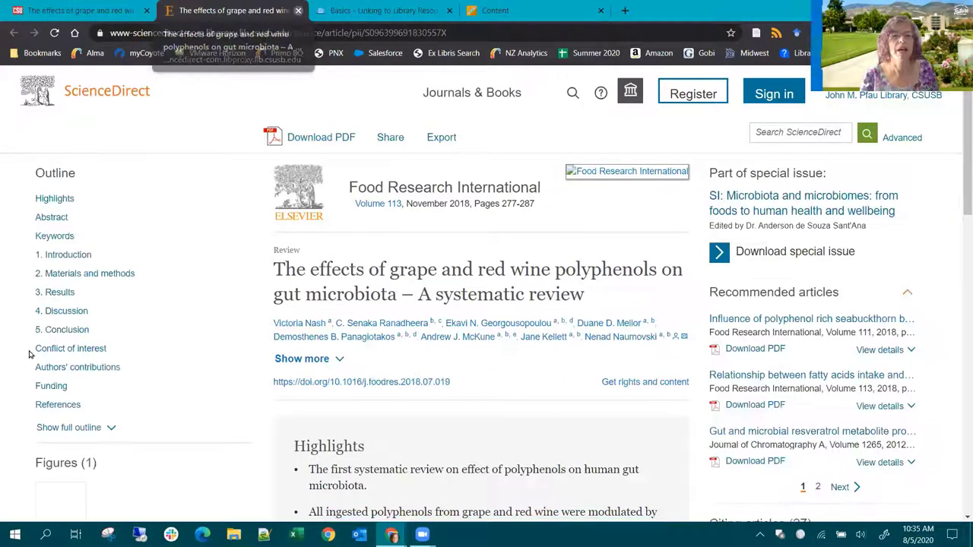
pyautogui.hotkey('ctrl', 'w')
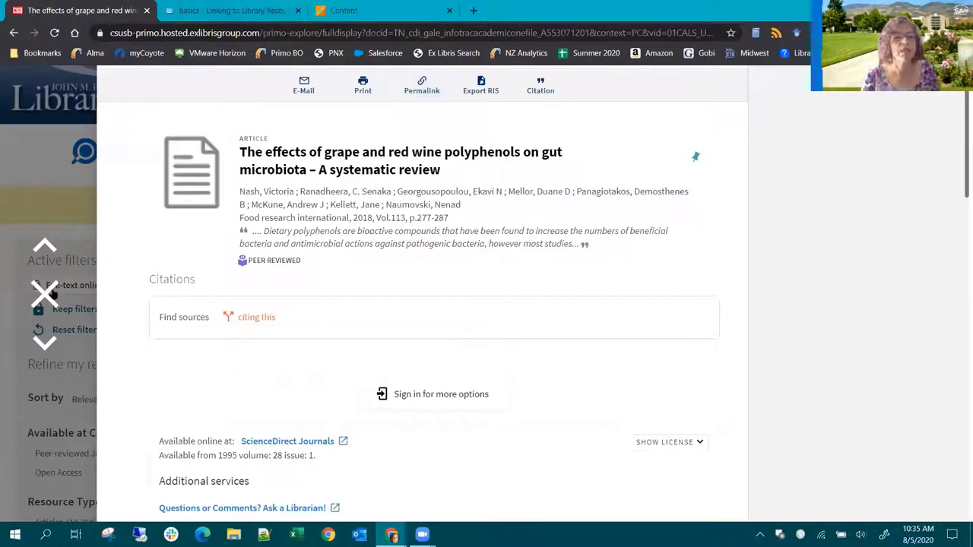
pyautogui.click(105, 357)
# - Look through the article results and view the record for "Paradoxical Effect of Nonalcoholic Red Wine Polyphenol Extract", closing it again
pyautogui.scroll(1, 433, 289)
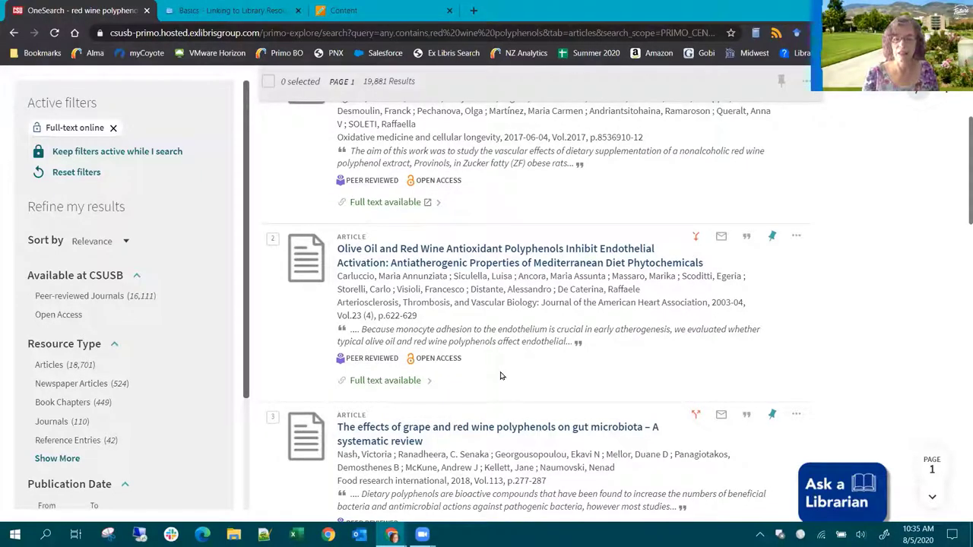
pyautogui.scroll(-2, 503, 387)
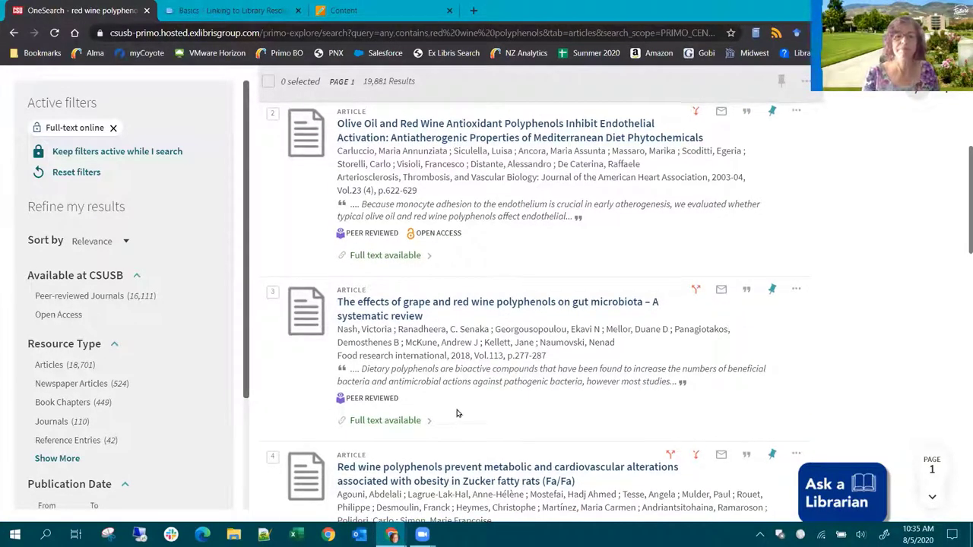
pyautogui.scroll(3, 456, 413)
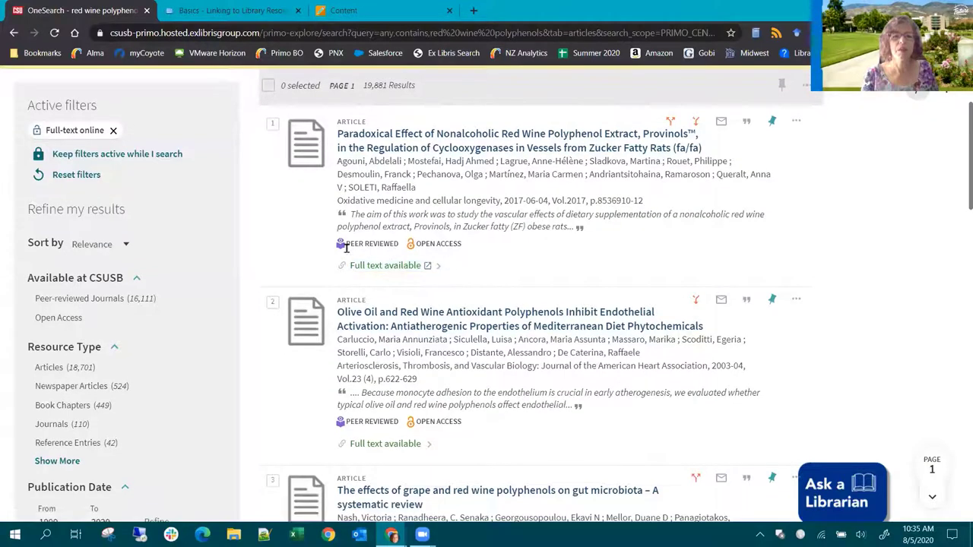
pyautogui.click(407, 142)
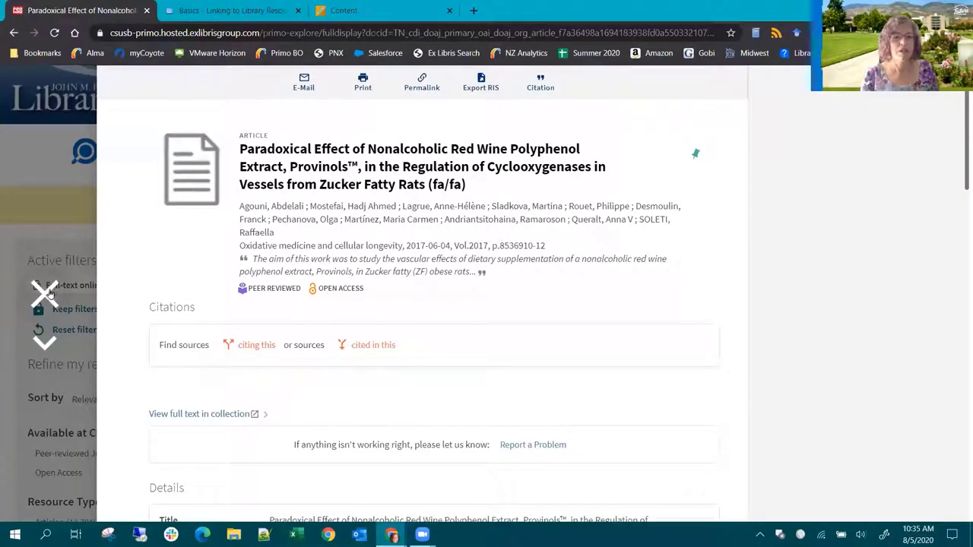
pyautogui.click(44, 293)
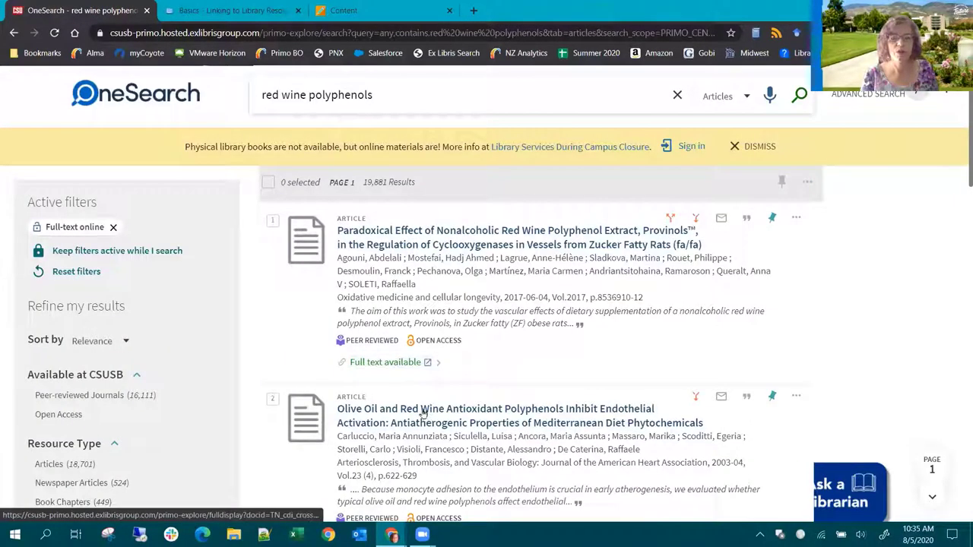
# - Open the "Olive Oil and Red Wine Antioxidant Polyphenols" record, view its full text on ahajournals.org with the web address highlighted, and return to the record
pyautogui.click(423, 412)
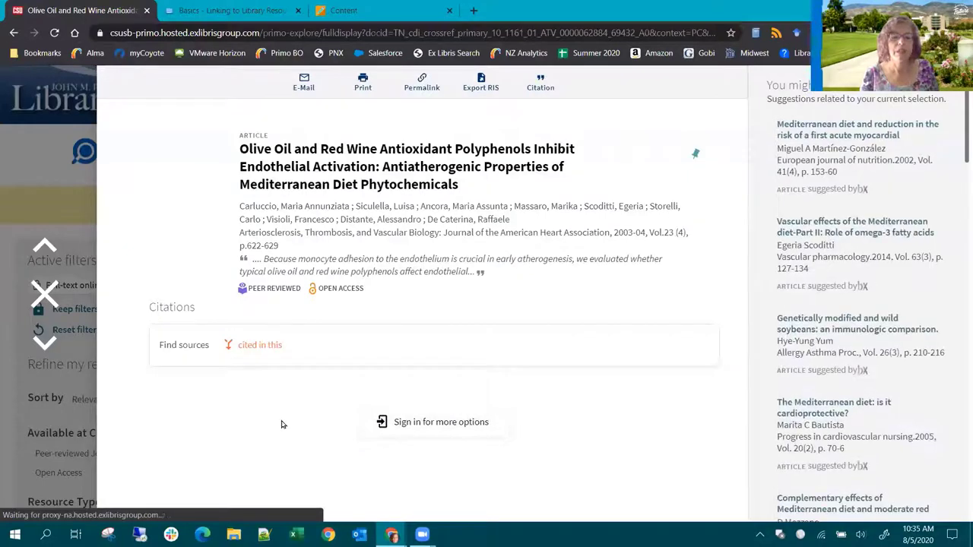
pyautogui.scroll(-2, 282, 424)
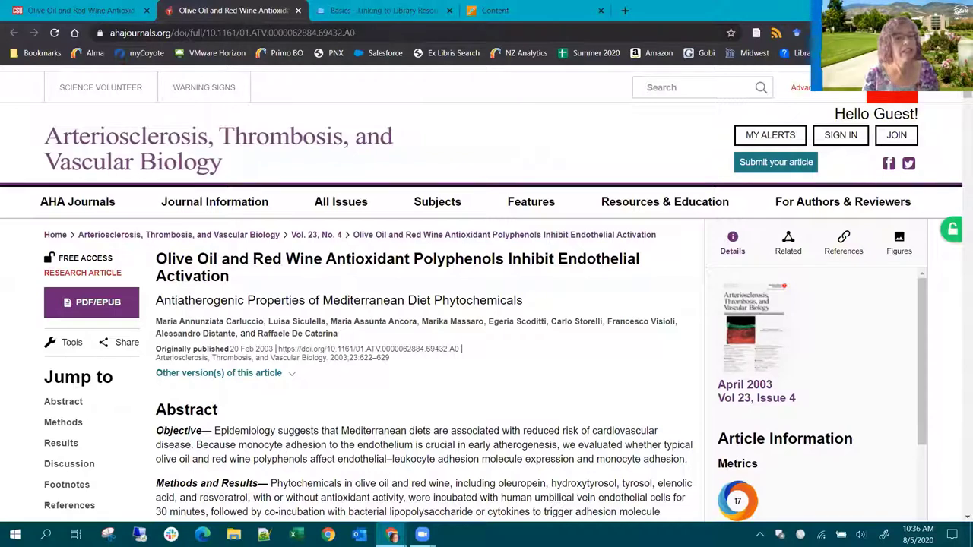
pyautogui.click(376, 33)
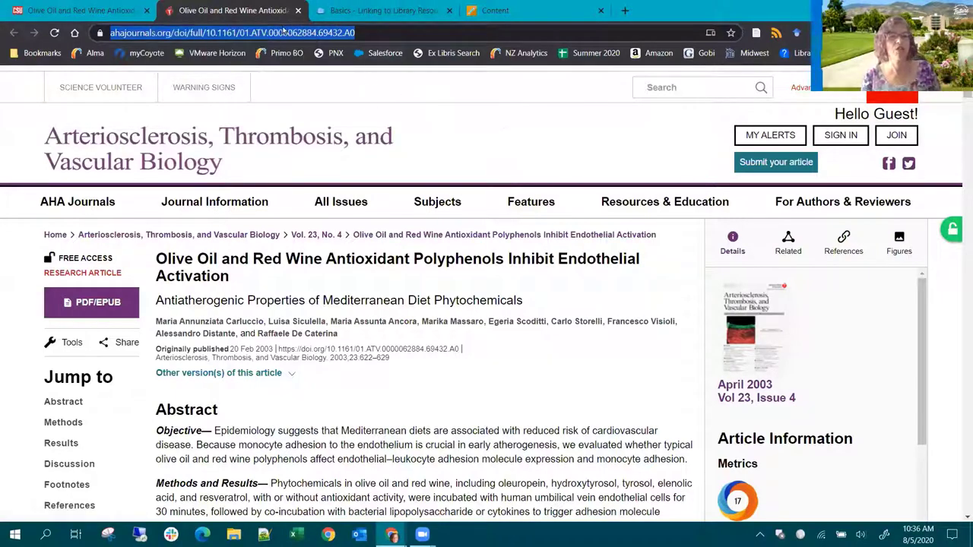
pyautogui.click(76, 10)
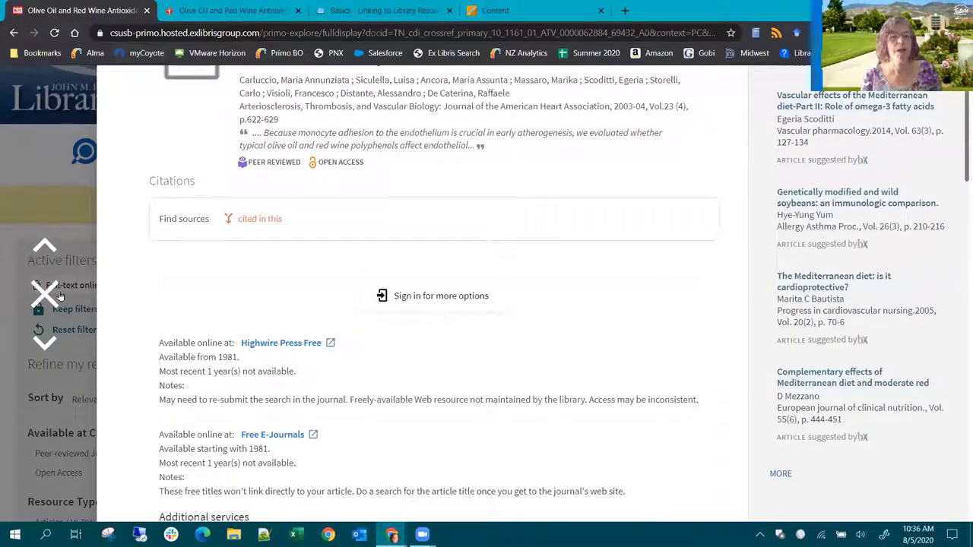
# - Leave the olive oil article record and reopen the record for "The effects of grape and red wine polyphenols on gut microbiota"
pyautogui.click(44, 293)
pyautogui.scroll(-4, 582, 250)
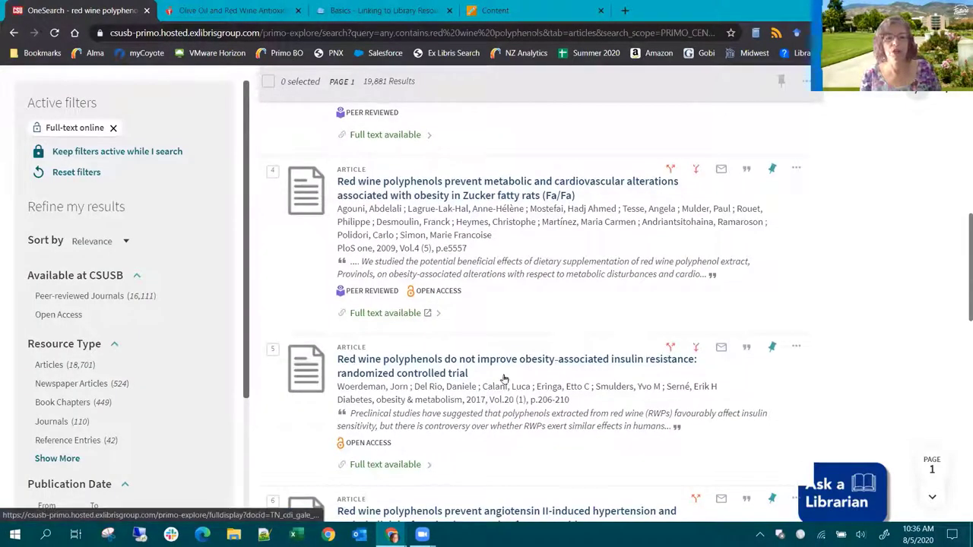
pyautogui.scroll(3, 462, 232)
pyautogui.click(383, 327)
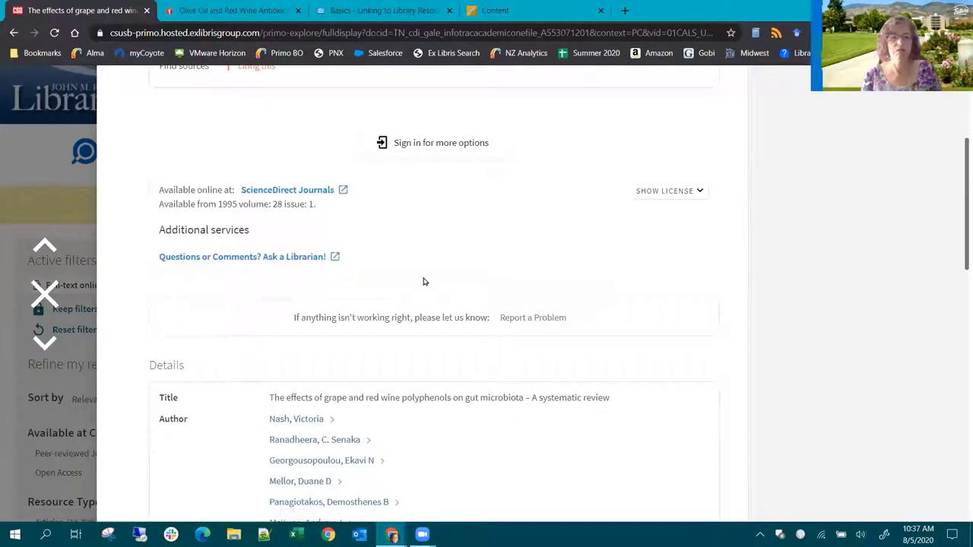
# - Open the gut microbiota article's full text in ScienceDirect and copy its proxied web address
pyautogui.scroll(3, 423, 280)
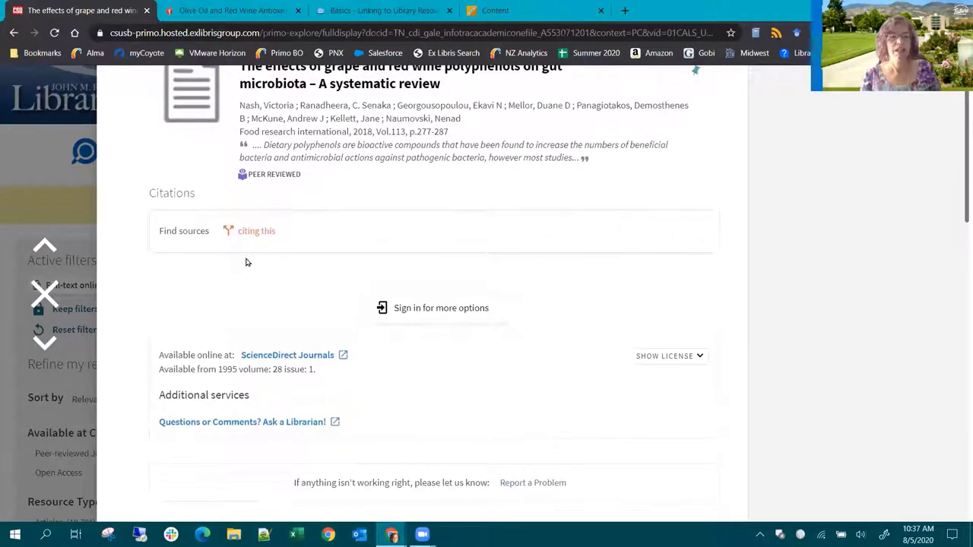
pyautogui.scroll(2, 245, 262)
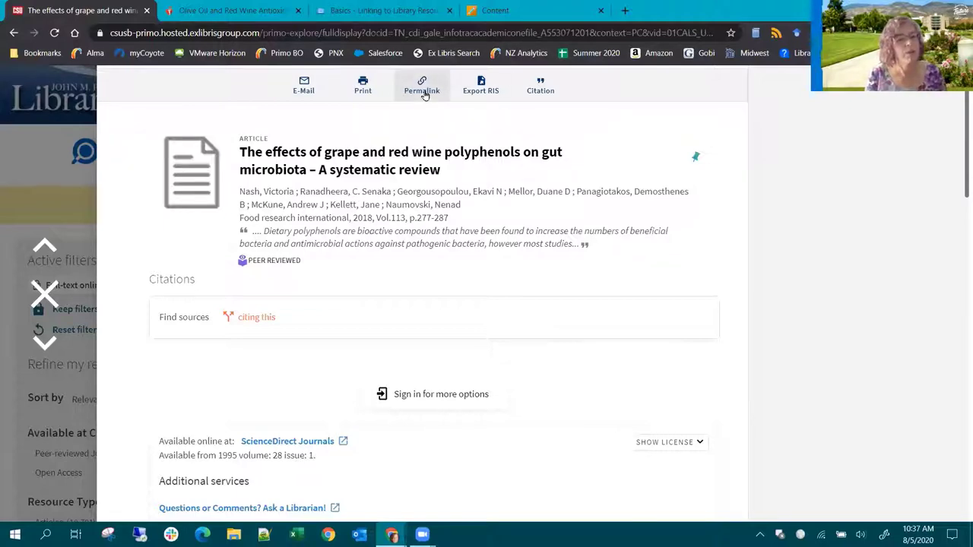
pyautogui.scroll(-2, 456, 395)
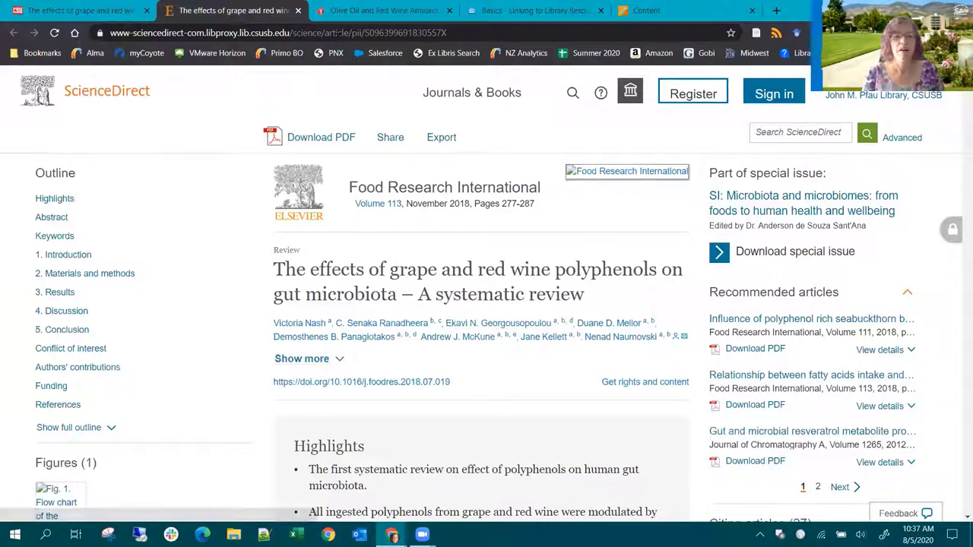
pyautogui.click(203, 33)
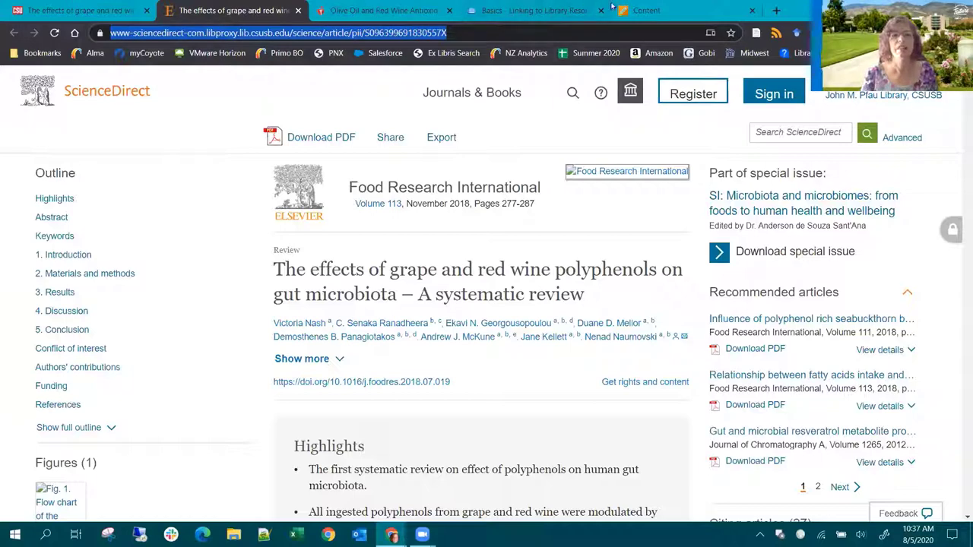
# - In the Blackboard course's Content area, start a new web link named "sciencedirect article" and paste the copied ScienceDirect address as its URL
pyautogui.click(651, 13)
pyautogui.scroll(3, 367, 423)
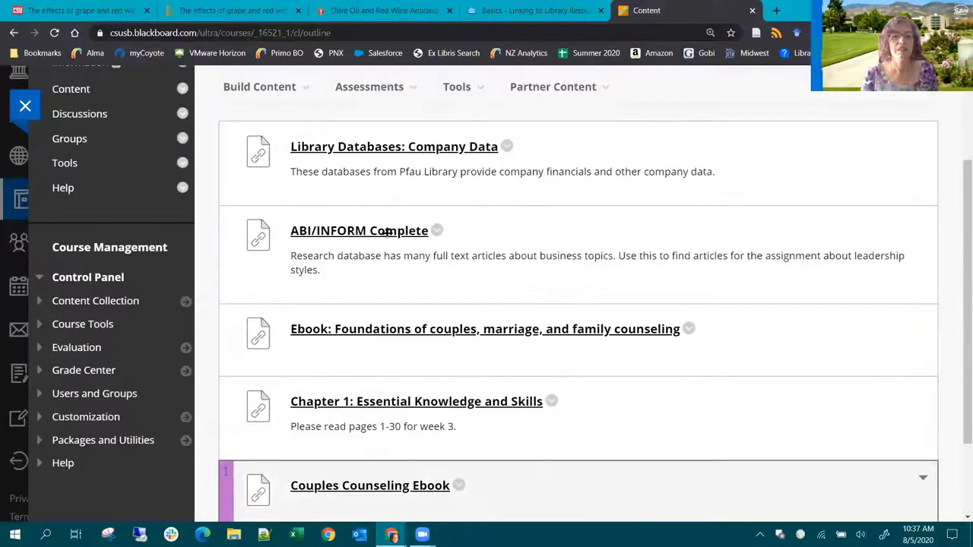
pyautogui.click(298, 172)
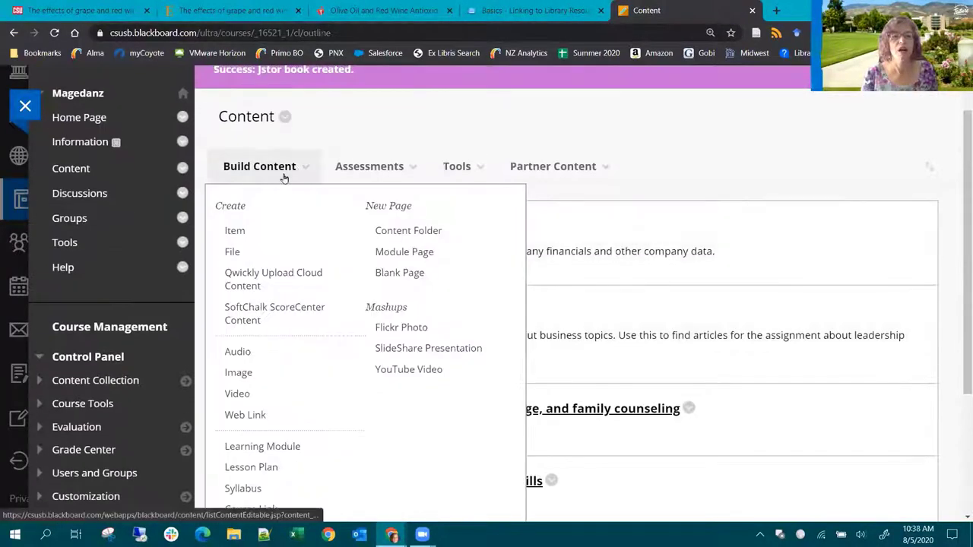
pyautogui.click(261, 413)
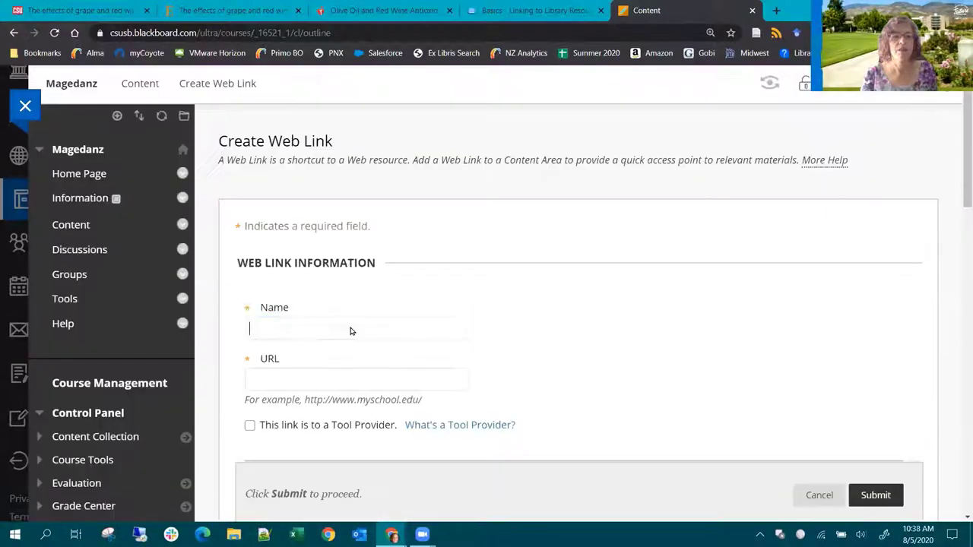
pyautogui.click(351, 321)
pyautogui.write('ascienc')
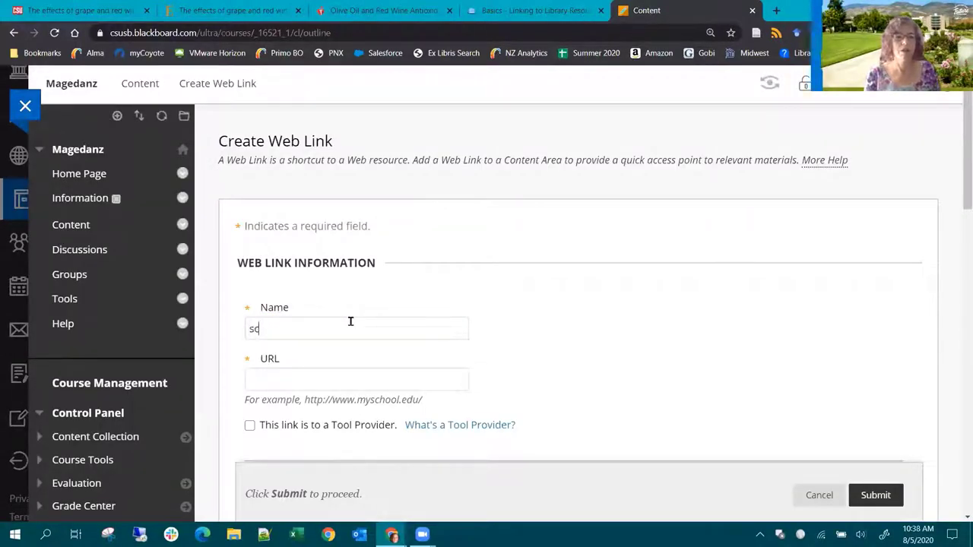
pyautogui.write('iencedirect article')
pyautogui.click(348, 384)
pyautogui.hotkey('ctrl', 'v')
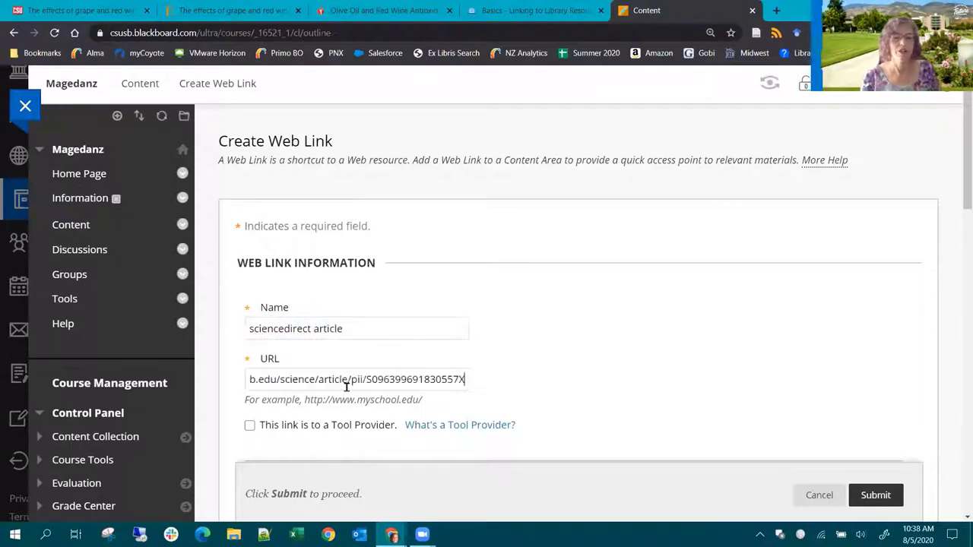
# - Check the "libproxy" part of the pasted URL and submit the web link
pyautogui.moveTo(335, 376); pyautogui.dragTo(201, 378)
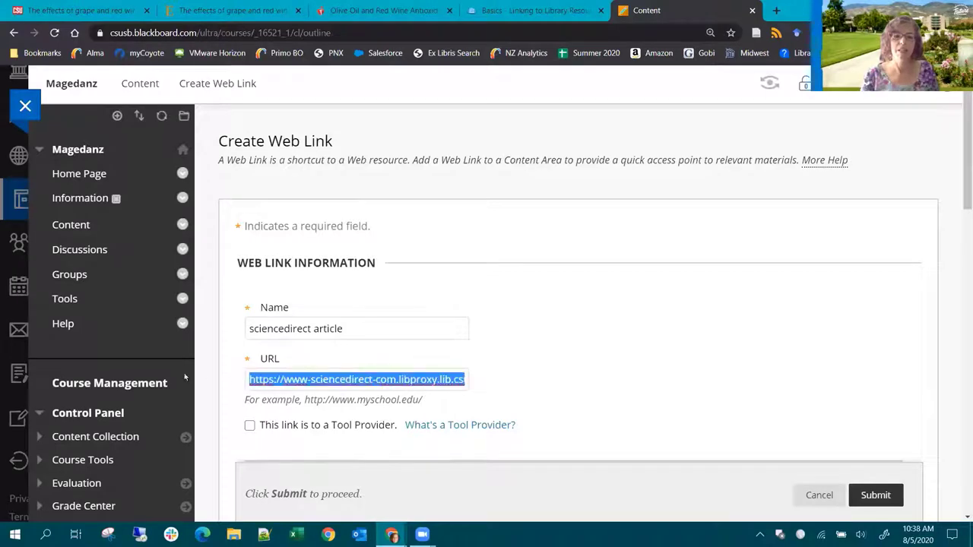
pyautogui.doubleClick(419, 384)
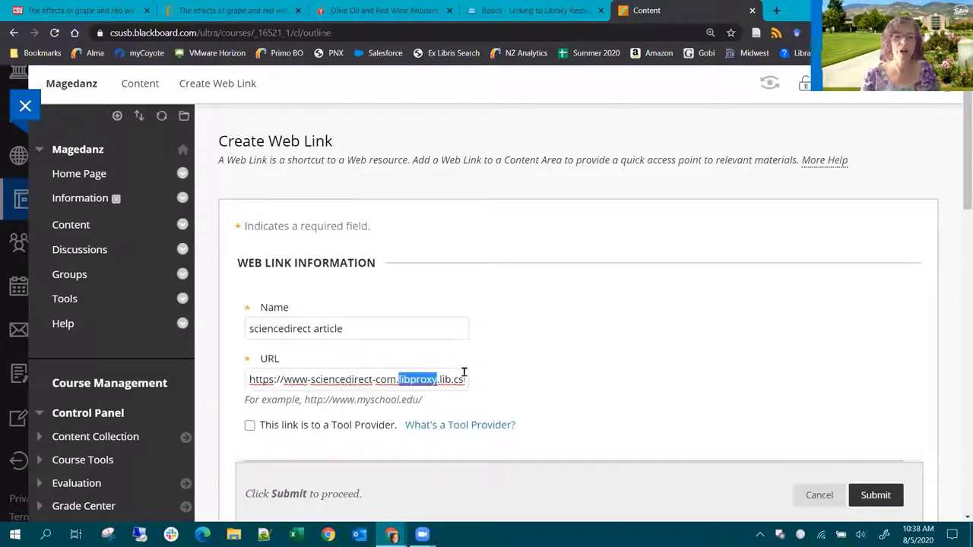
pyautogui.scroll(-2, 686, 348)
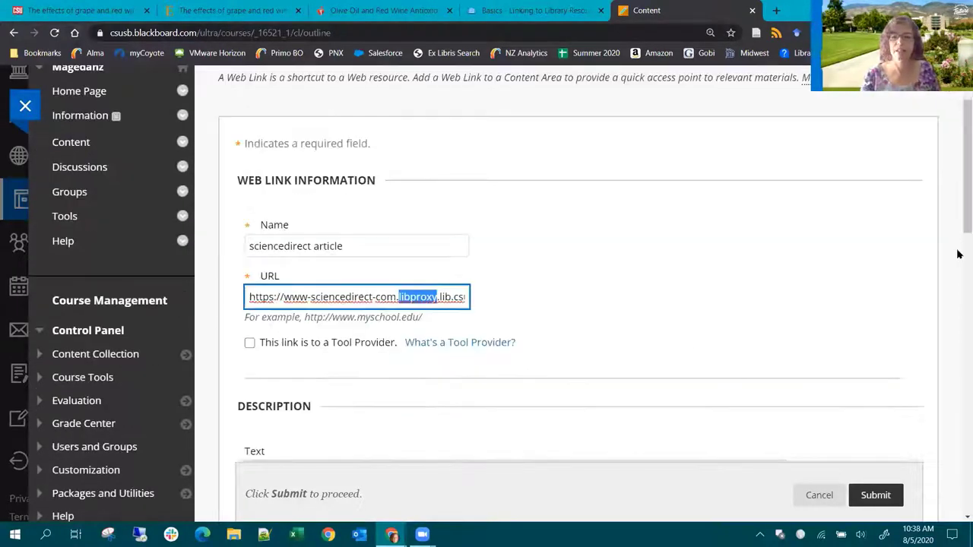
pyautogui.moveTo(965, 236); pyautogui.dragTo(965, 505)
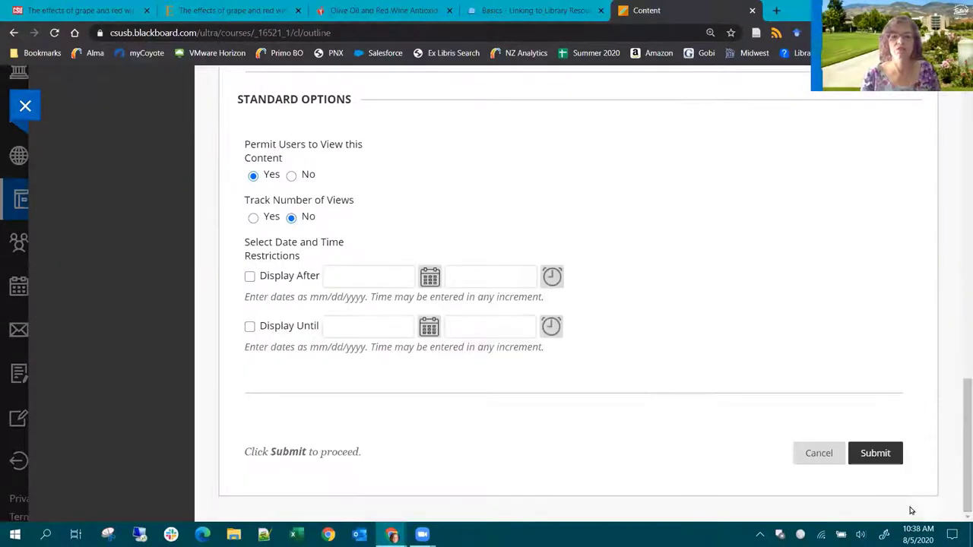
pyautogui.click(883, 459)
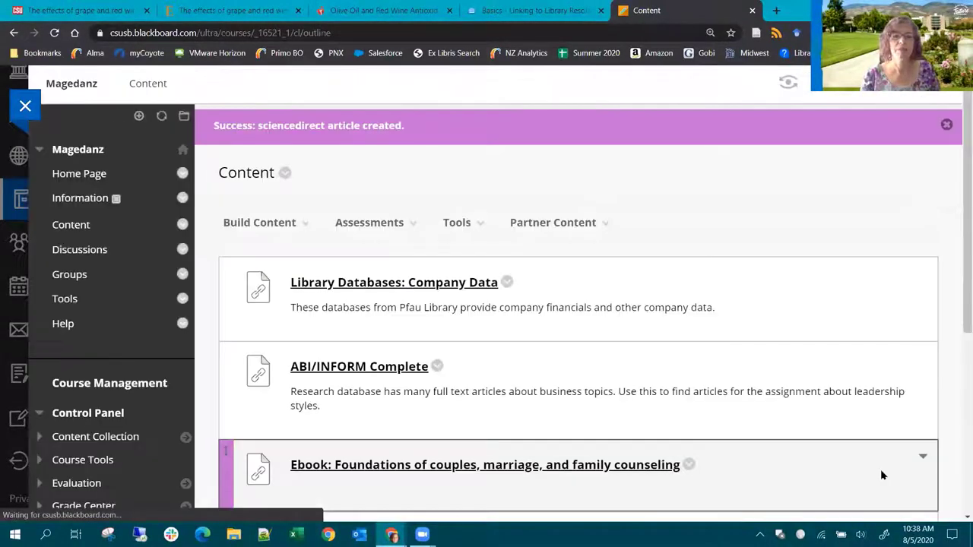
# - Test the new "sciencedirect article" link from the course content list
pyautogui.scroll(-4, 857, 378)
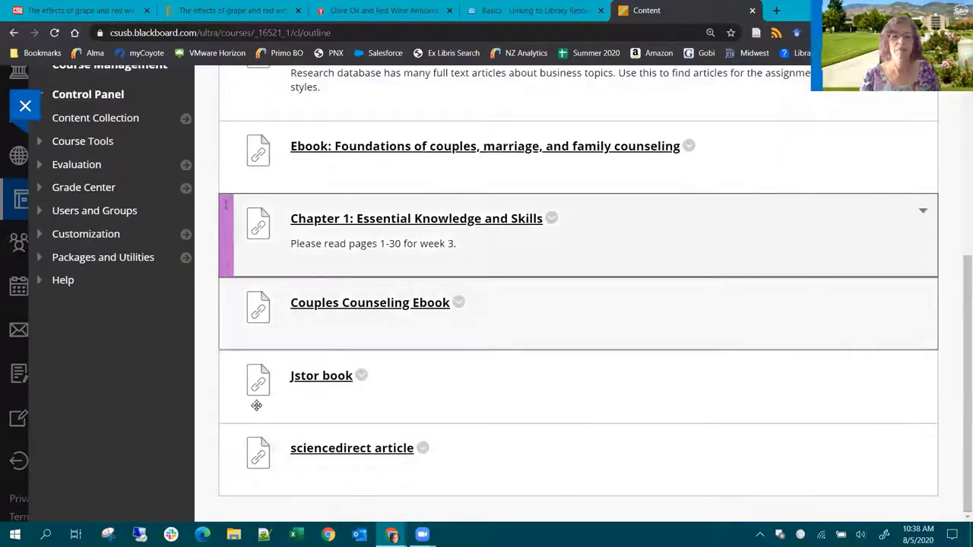
pyautogui.click(340, 449)
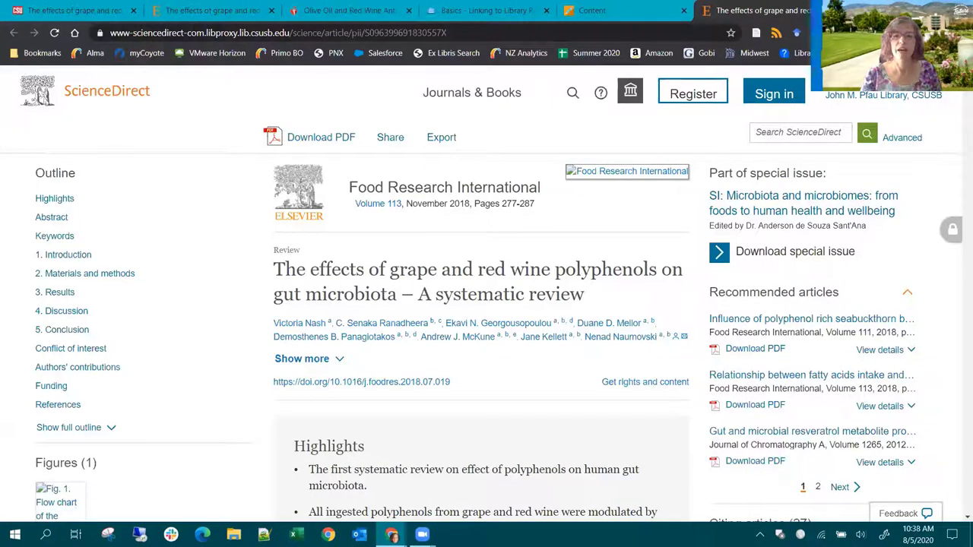
# - Close the open article pages and the gut microbiota record to return to the OneSearch results for red wine polyphenols
pyautogui.hotkey('ctrl', 'w')
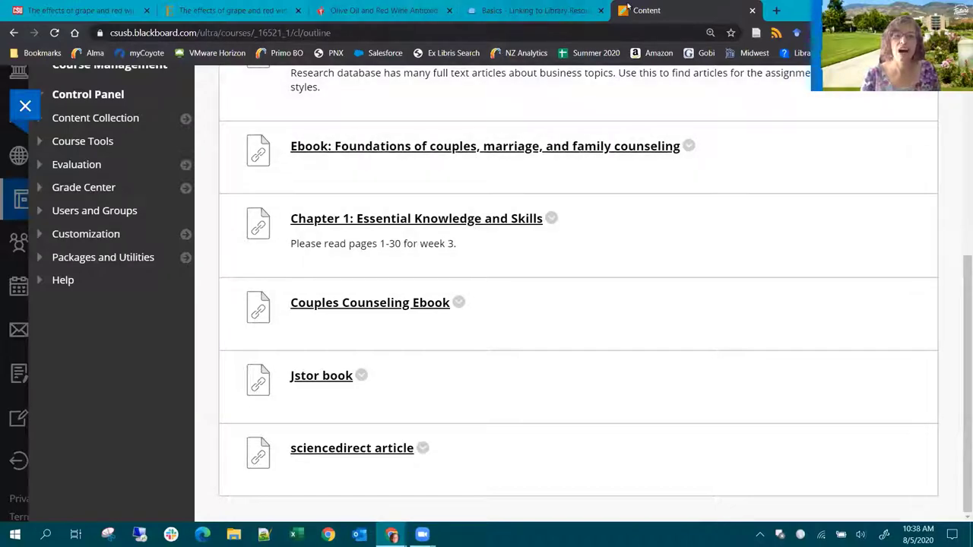
pyautogui.click(289, 8)
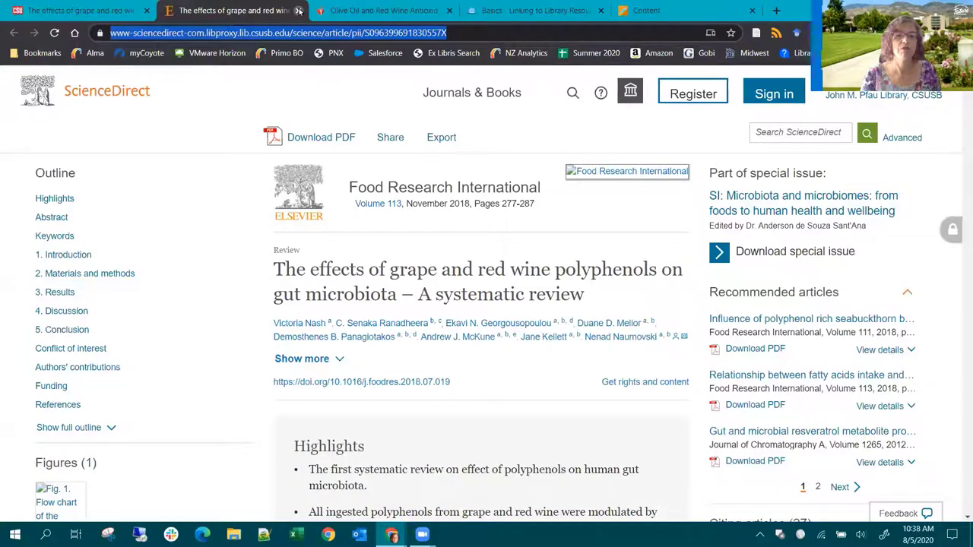
pyautogui.click(298, 10)
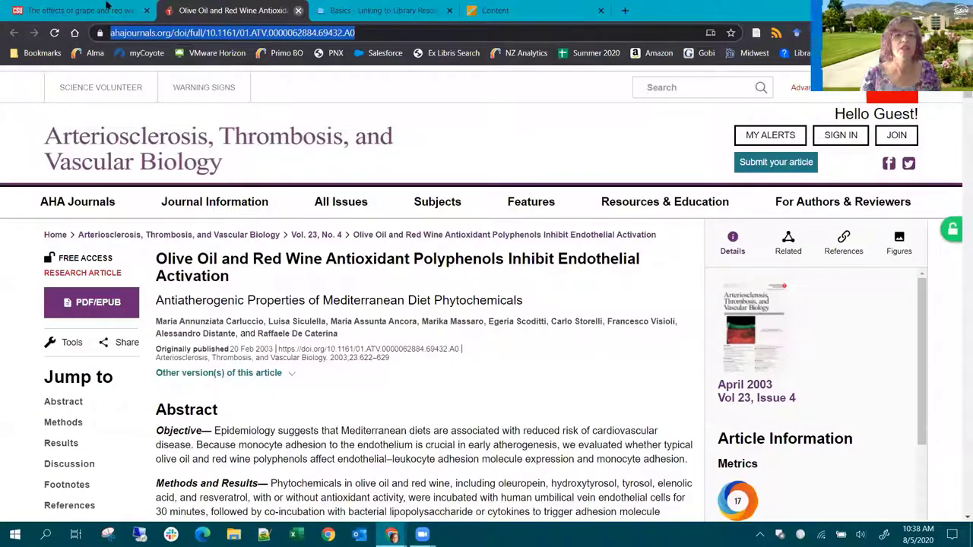
pyautogui.hotkey('ctrl', 'w')
pyautogui.click(107, 7)
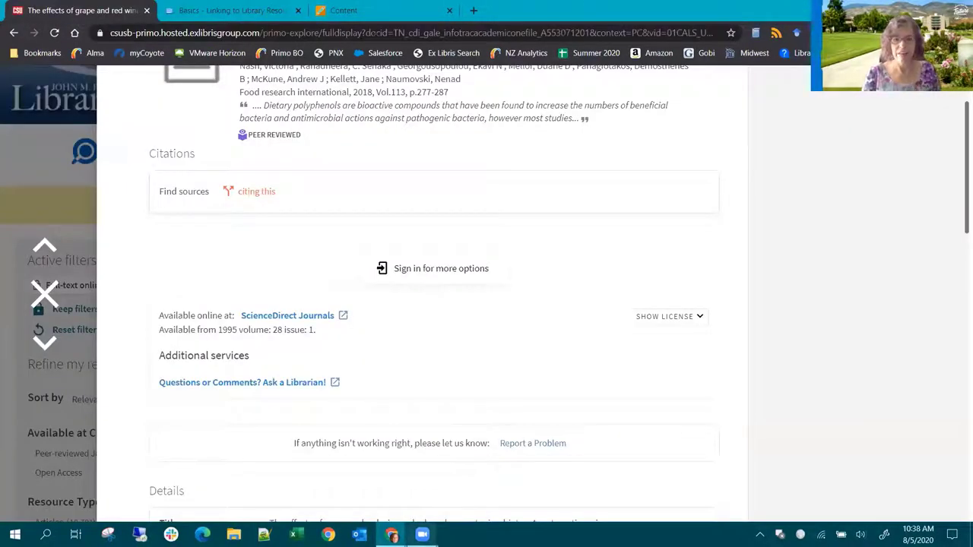
pyautogui.click(45, 293)
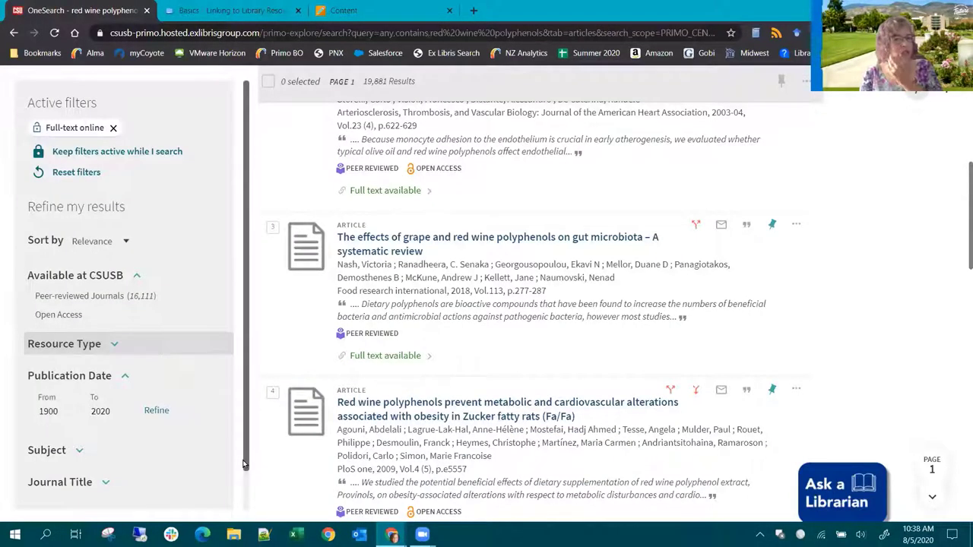
pyautogui.scroll(2, 957, 364)
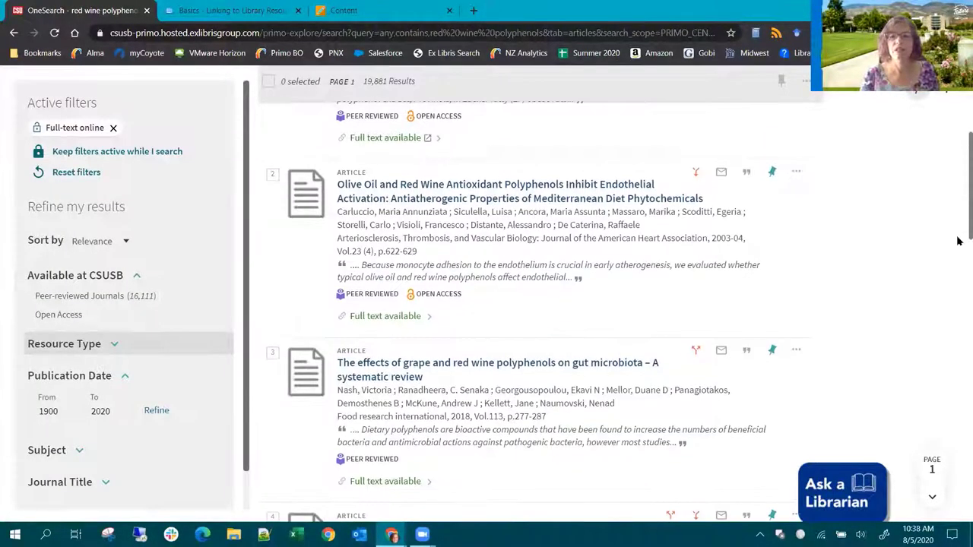
pyautogui.scroll(5, 957, 235)
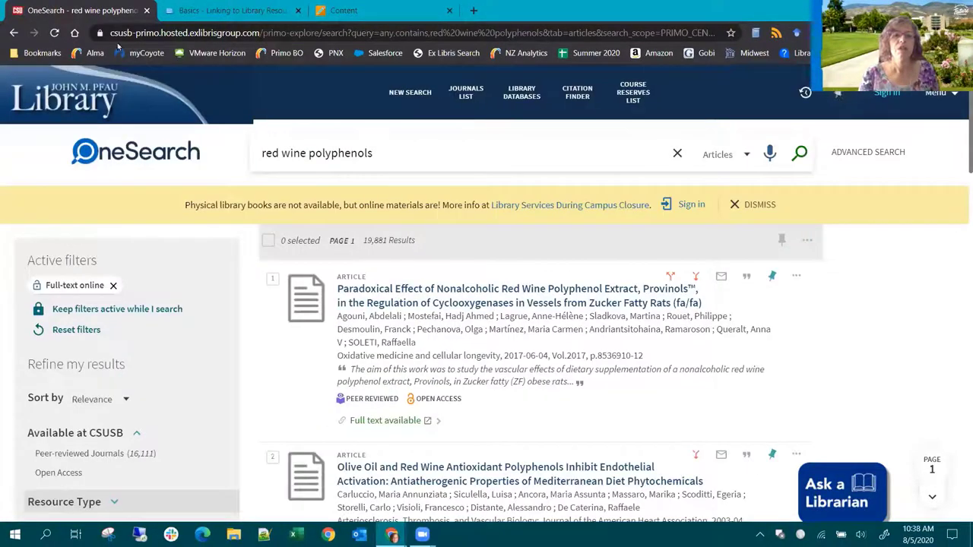
# - From the library home page's database list, choose the Nursing subject and open CINAHL Plus with Full Text
pyautogui.click(47, 109)
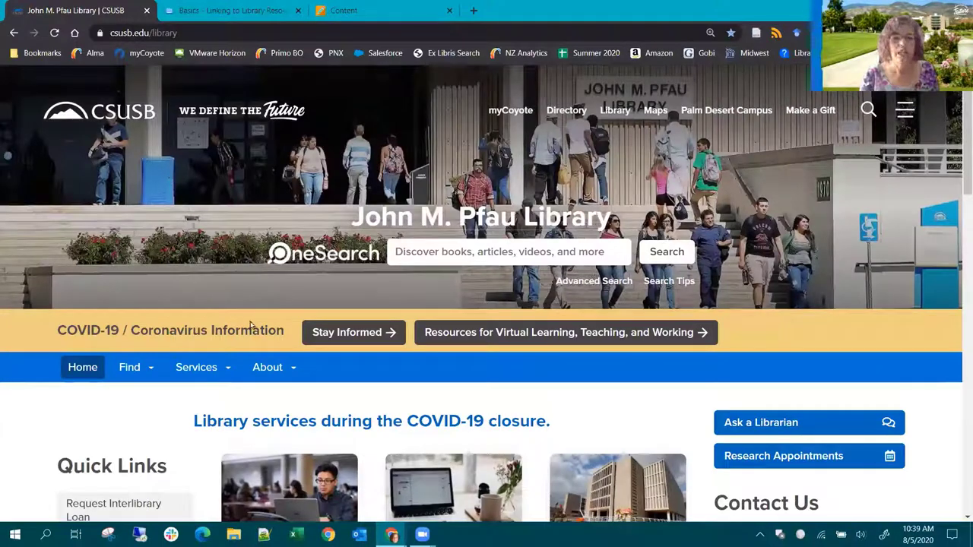
pyautogui.scroll(-2, 251, 325)
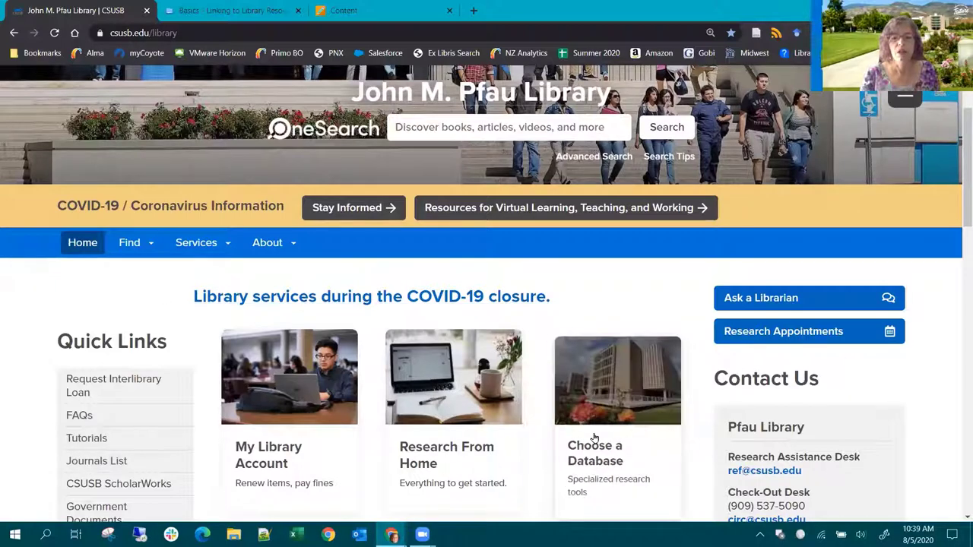
pyautogui.click(582, 463)
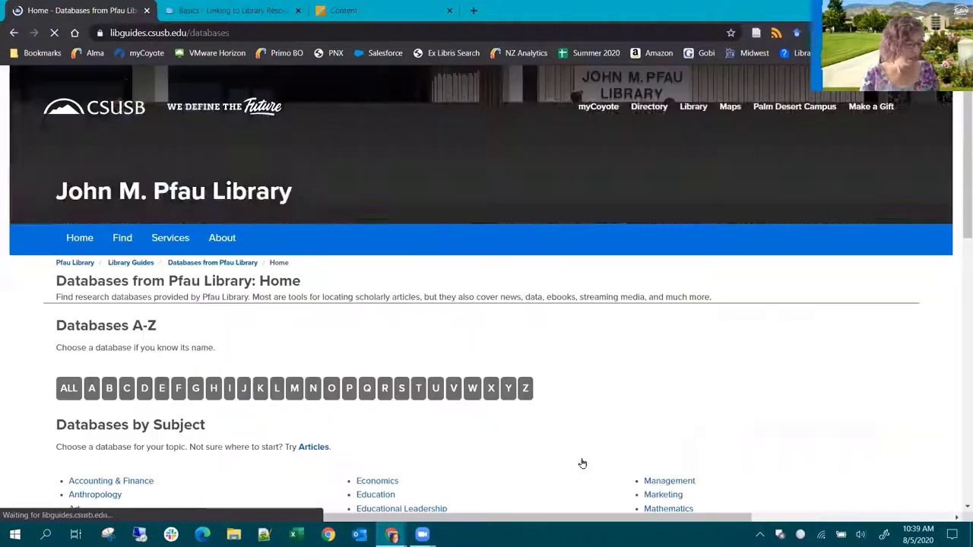
pyautogui.scroll(-3, 525, 426)
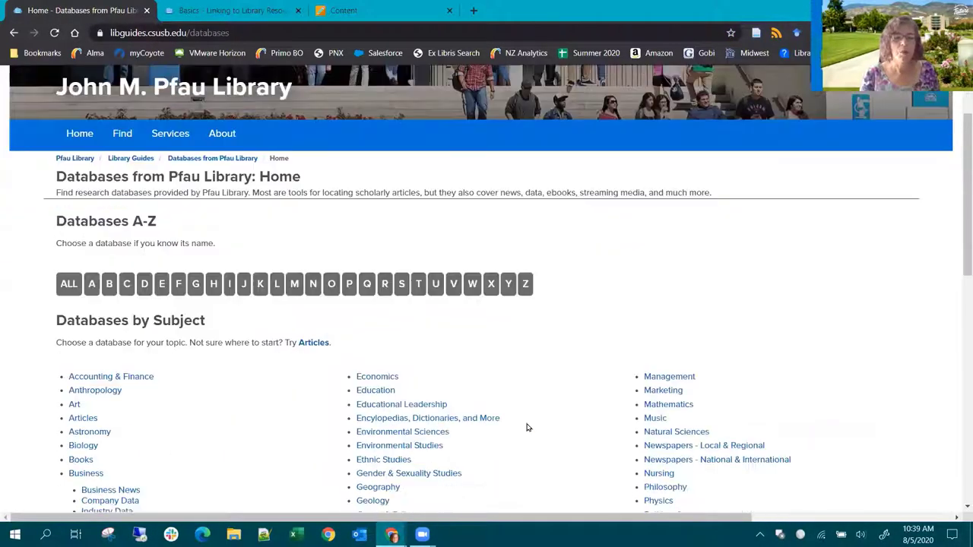
pyautogui.scroll(-1, 500, 416)
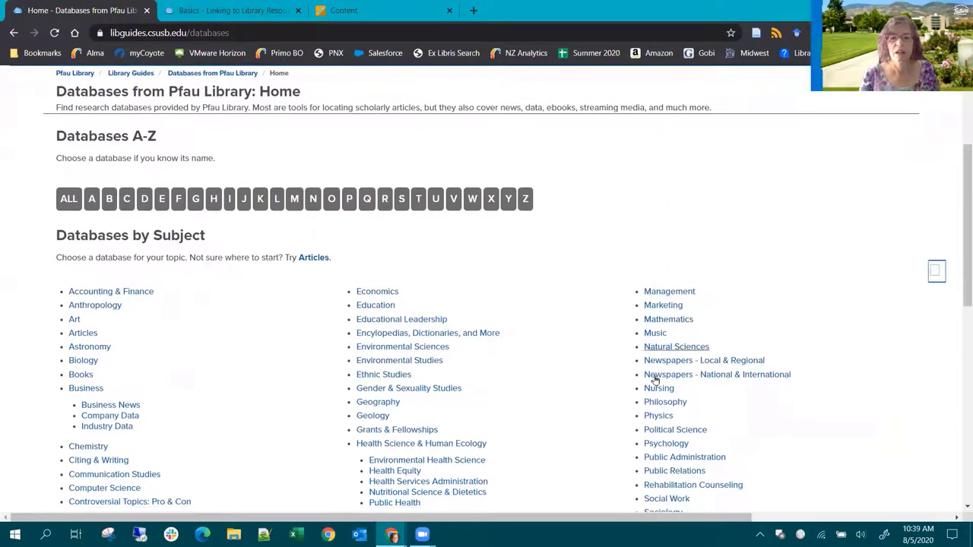
pyautogui.click(651, 391)
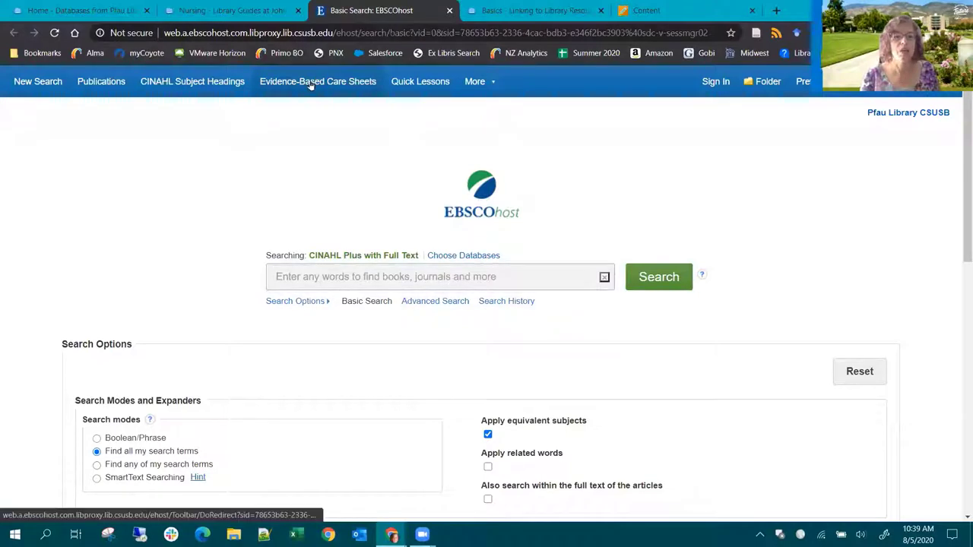
# - Browse CINAHL's Evidence-Based Care Sheets for "crohn's"
pyautogui.click(308, 84)
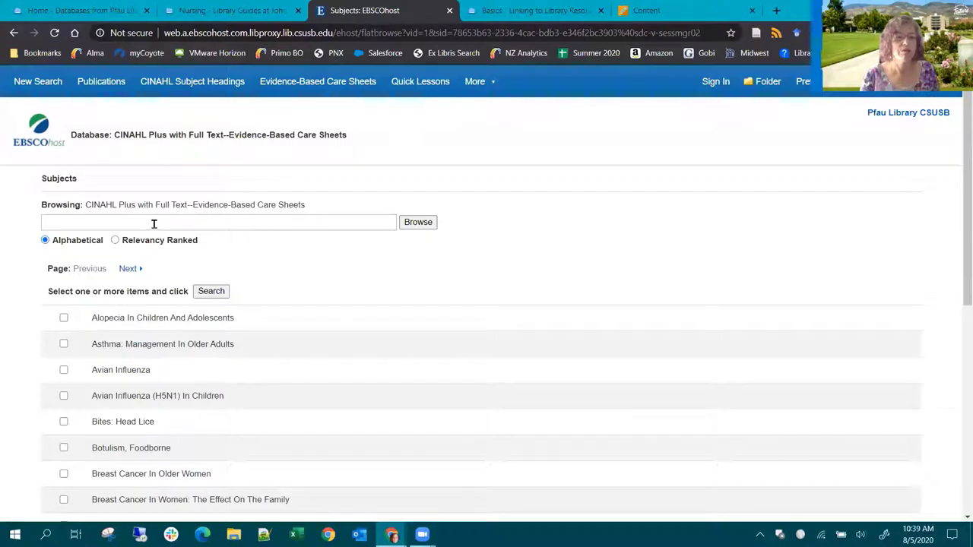
pyautogui.click(153, 222)
pyautogui.write('crohn')
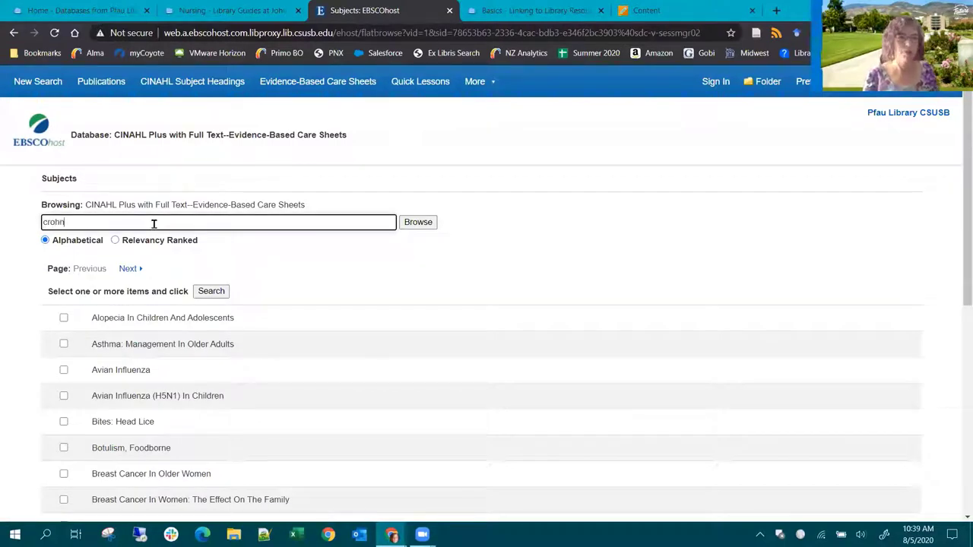
pyautogui.write('s')
pyautogui.press('Return')
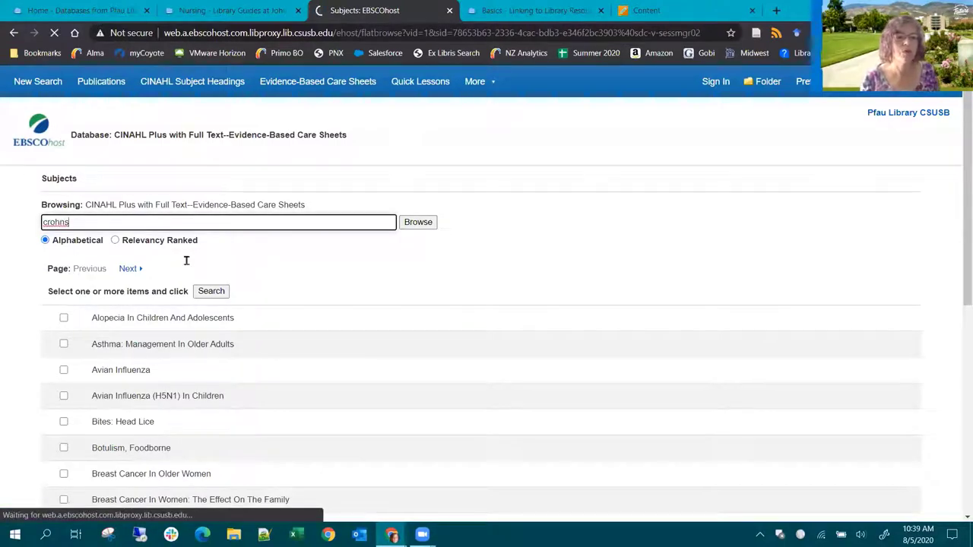
pyautogui.click(61, 220)
pyautogui.write("'")
pyautogui.press('Return')
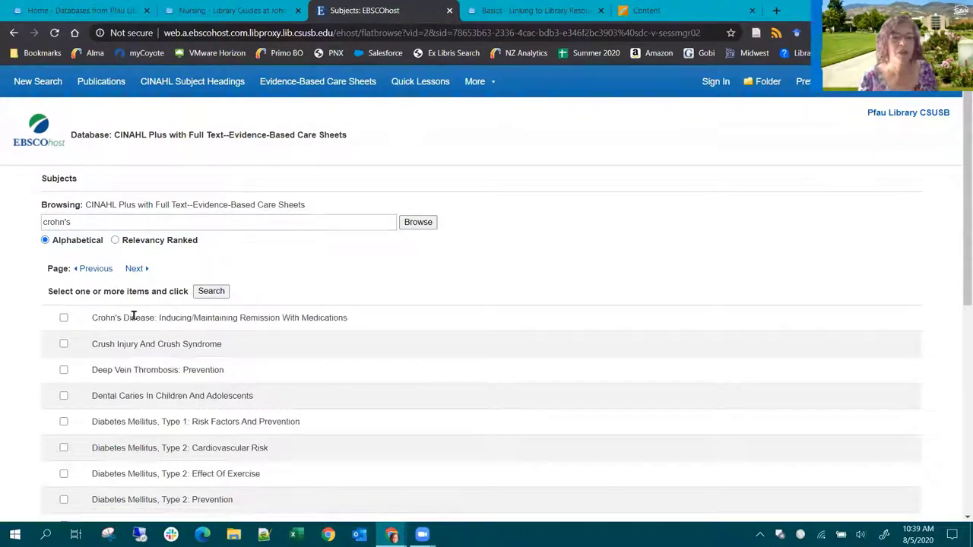
# - Search for the "Crohn's Disease: Inducing/Maintaining Remission With Medications" care sheet and open its detailed record
pyautogui.click(64, 318)
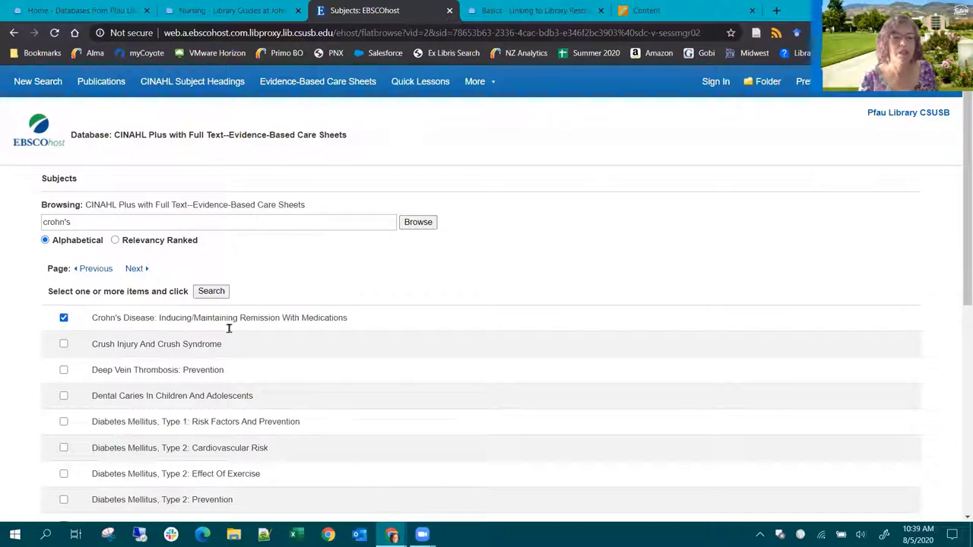
pyautogui.click(211, 292)
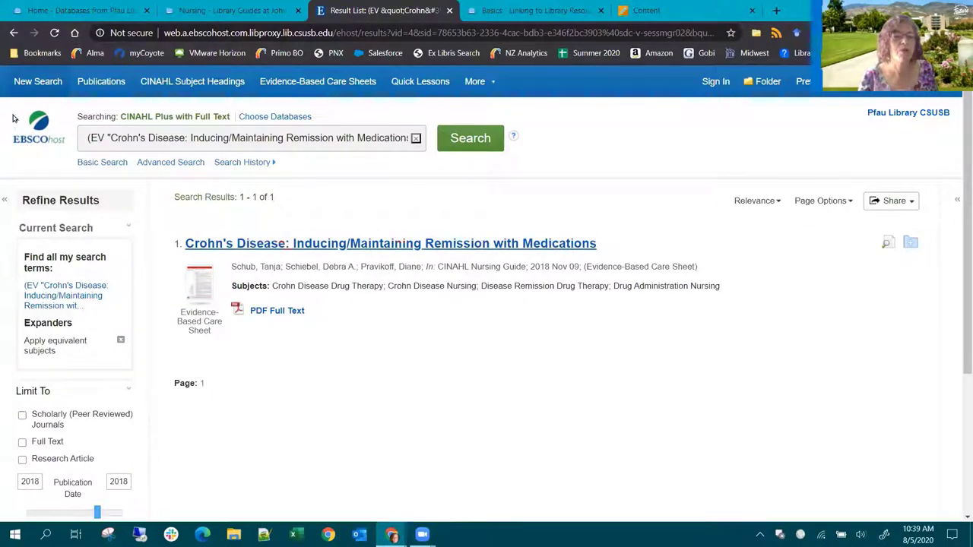
pyautogui.click(403, 243)
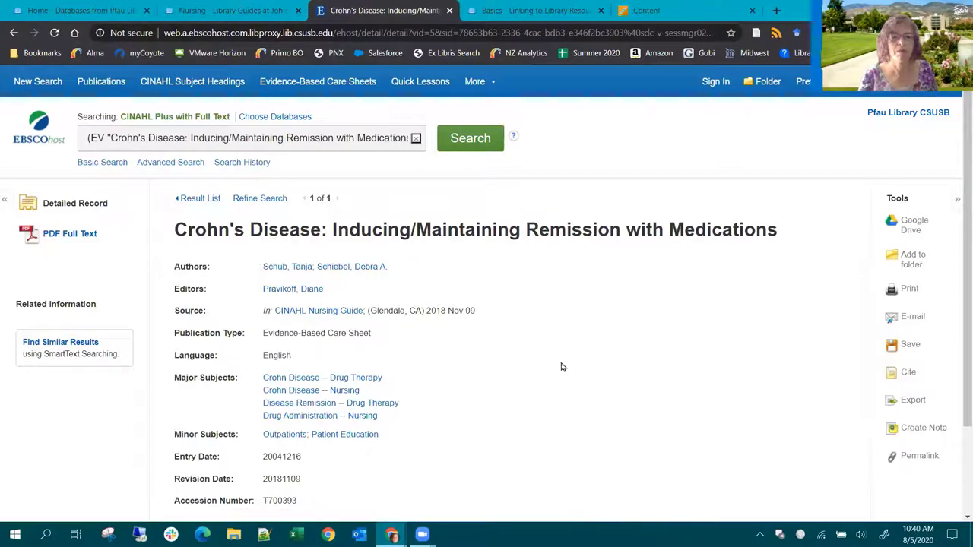
# - Display the care sheet's permalink, examine its libproxy login prefix and copy the whole link
pyautogui.click(919, 456)
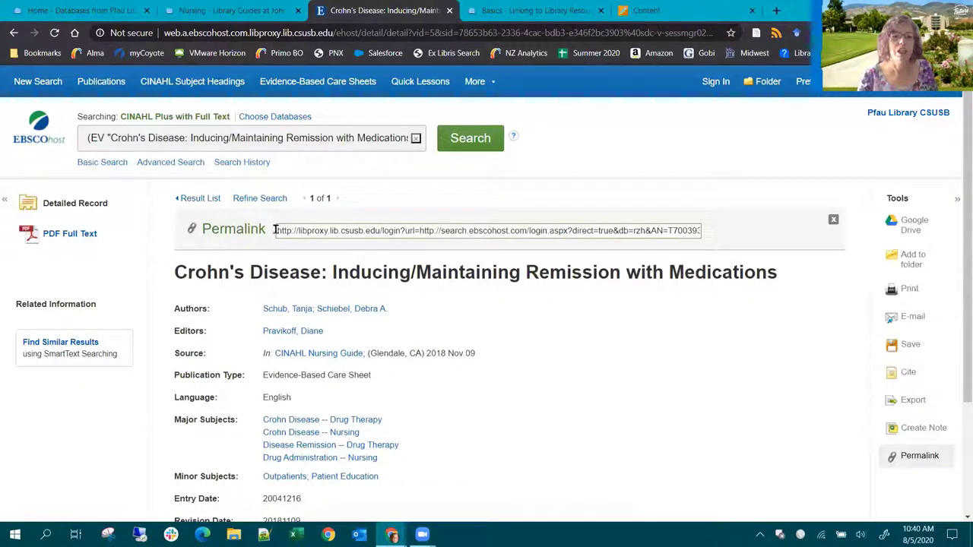
pyautogui.moveTo(275, 230); pyautogui.dragTo(418, 232)
pyautogui.click(350, 234)
pyautogui.click(429, 234)
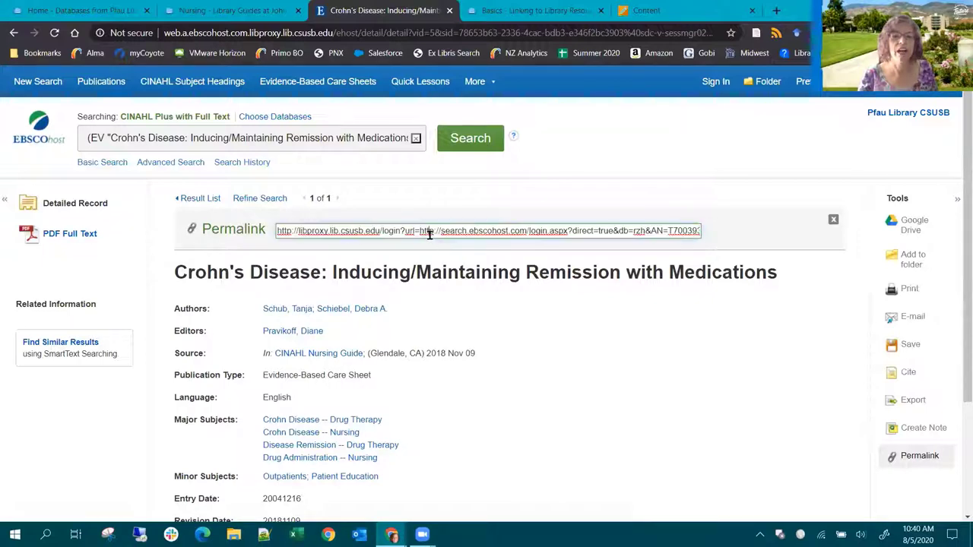
pyautogui.moveTo(421, 230); pyautogui.dragTo(297, 230)
pyautogui.click(312, 232)
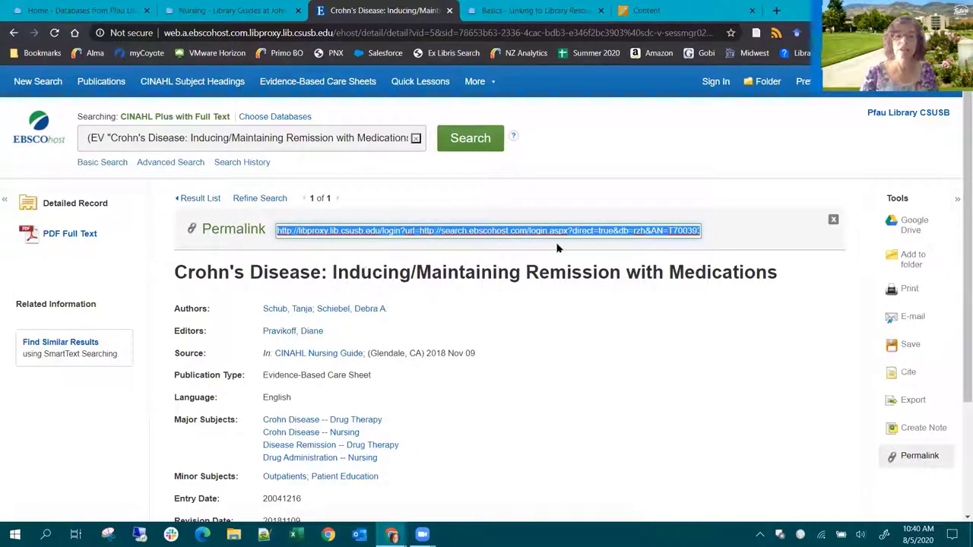
pyautogui.rightClick(458, 233)
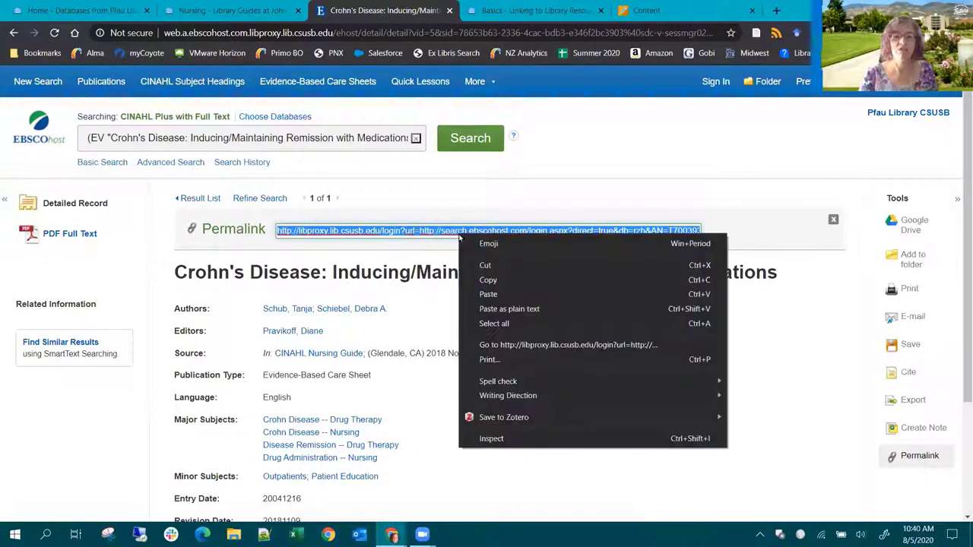
pyautogui.click(490, 282)
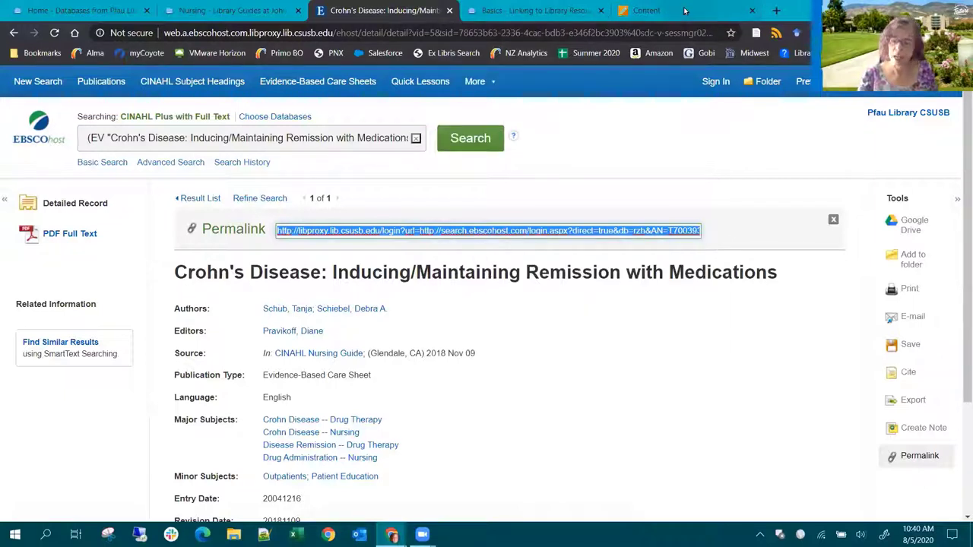
pyautogui.click(319, 233)
pyautogui.moveTo(277, 230); pyautogui.dragTo(421, 230)
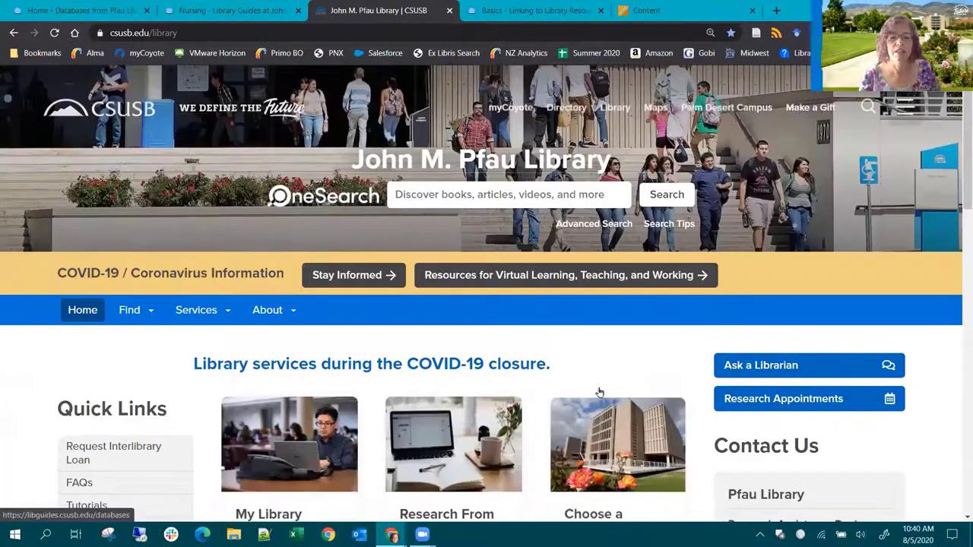
# - Open the Industry Data subject page from the library's database list and try to open IBISWorld
pyautogui.click(610, 396)
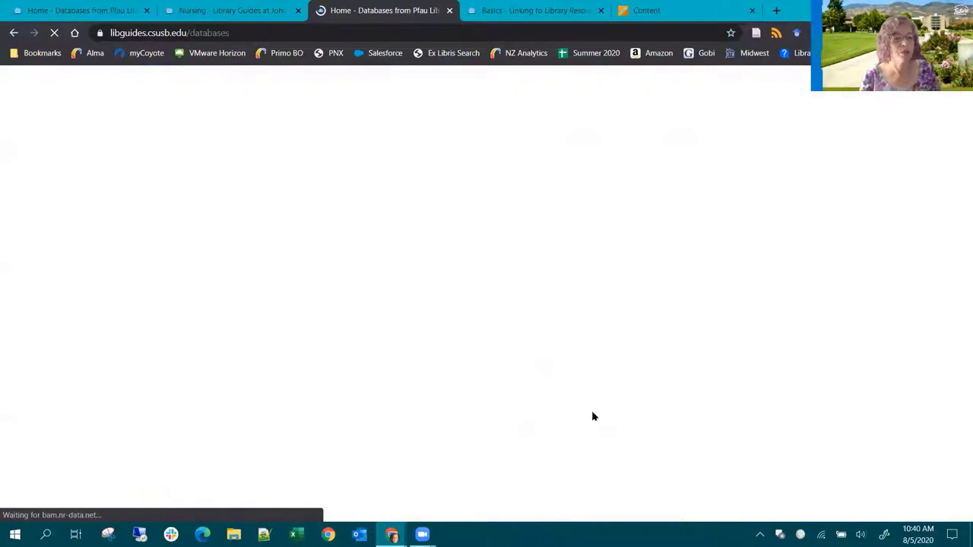
pyautogui.scroll(-3, 601, 402)
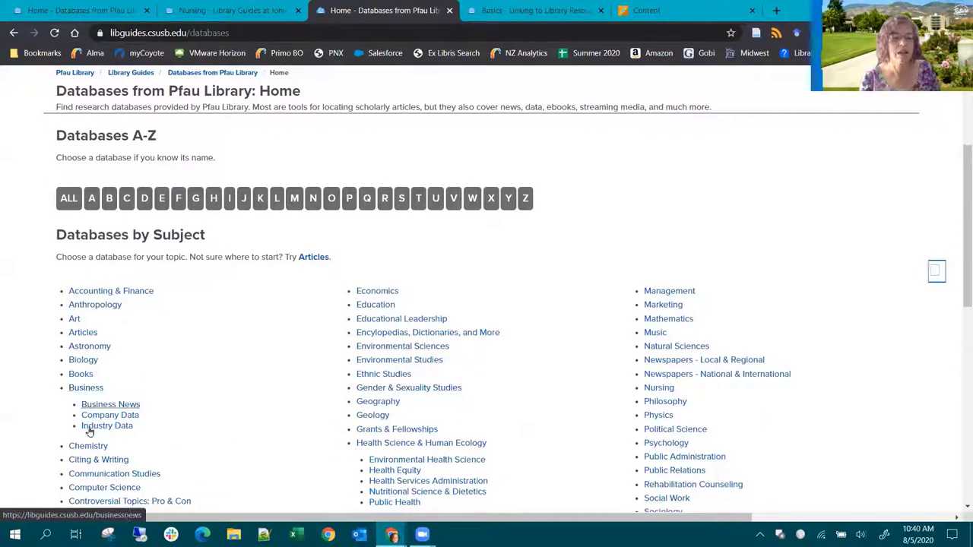
pyautogui.click(88, 427)
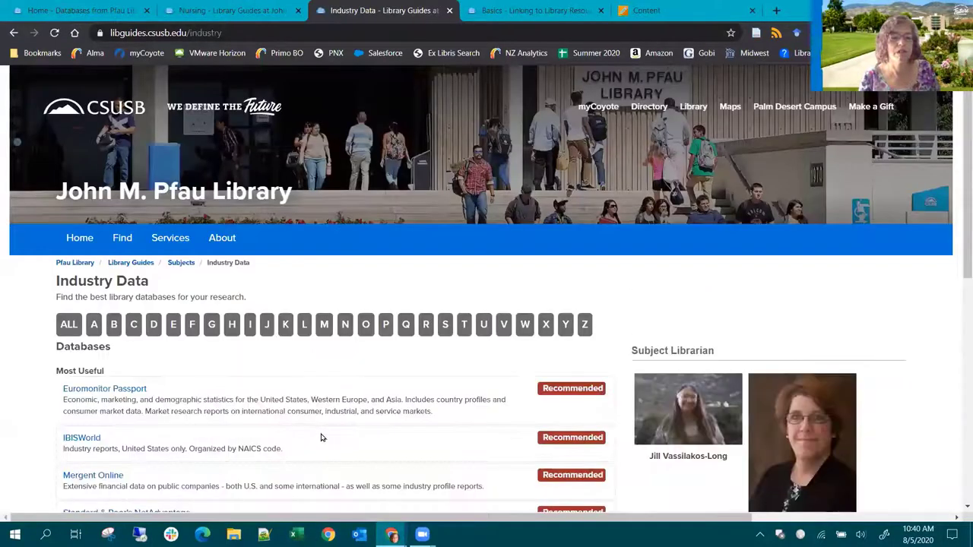
pyautogui.scroll(-2, 190, 254)
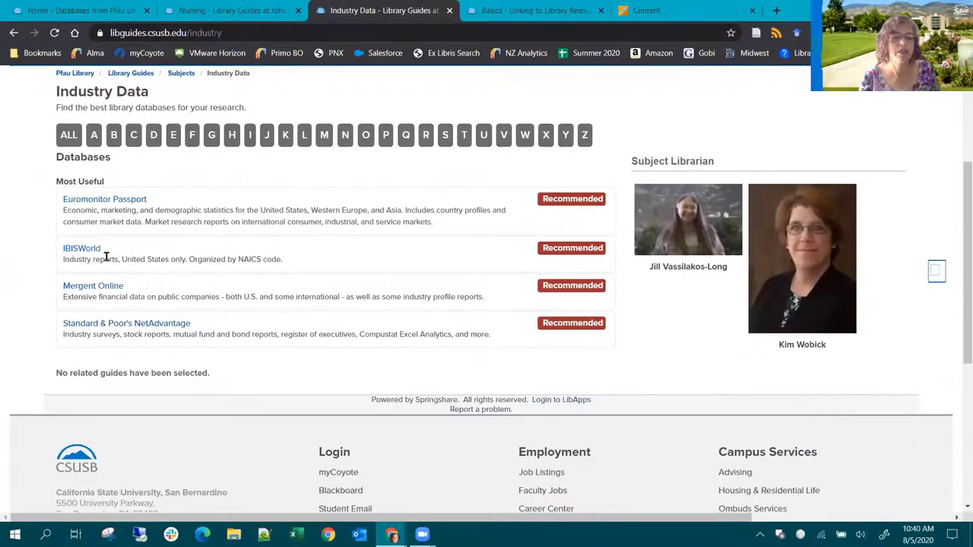
pyautogui.click(84, 249)
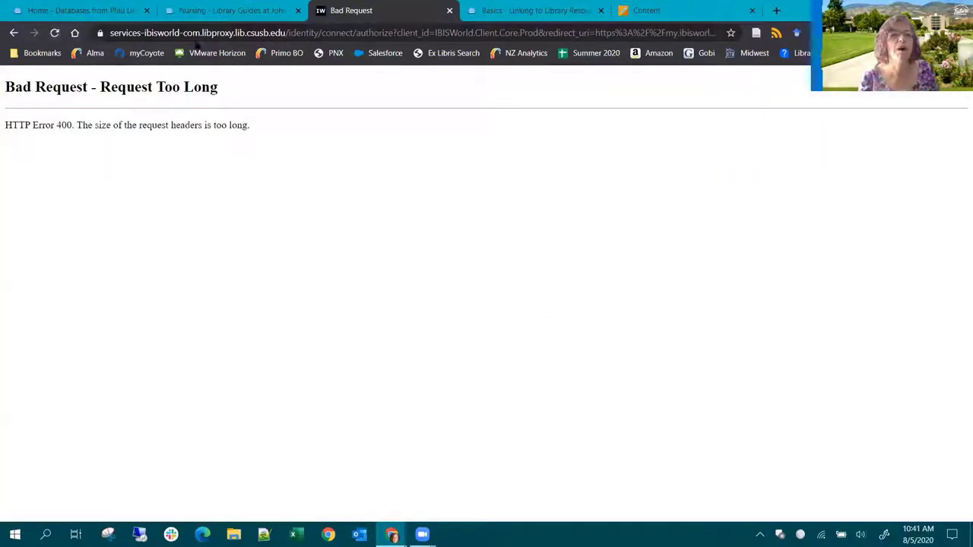
pyautogui.click(14, 32)
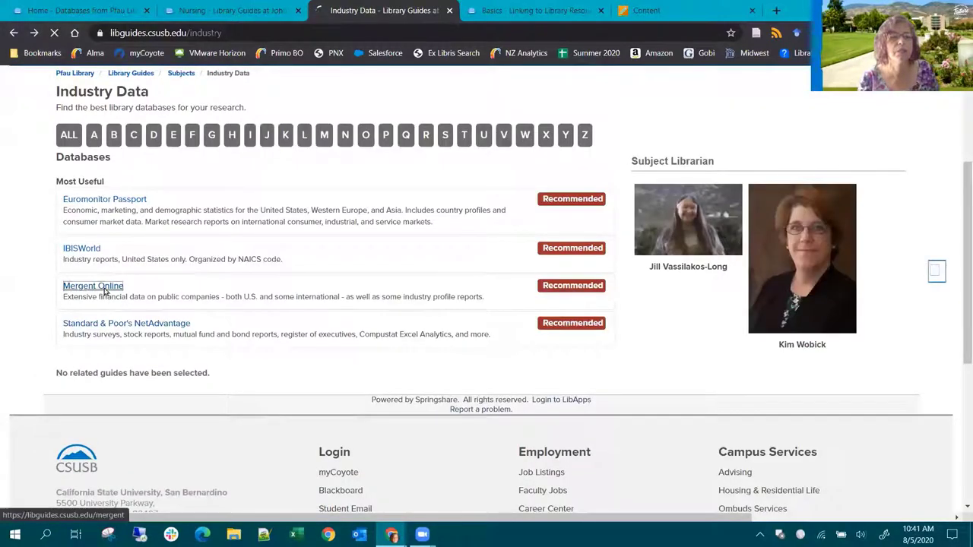
# - Open Mergent Online from the Industry Data page and search its company databases for "microsoft"
pyautogui.click(105, 285)
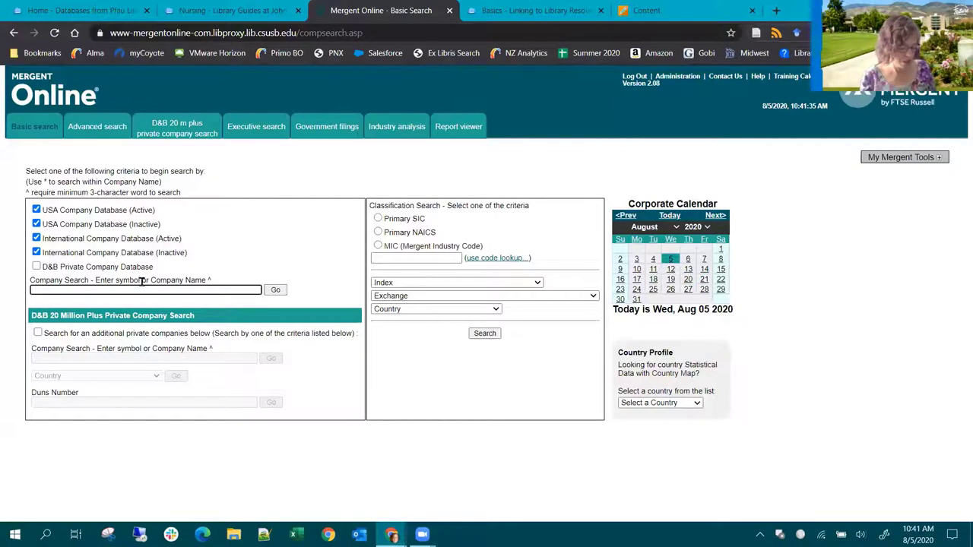
pyautogui.write('microsofgt')
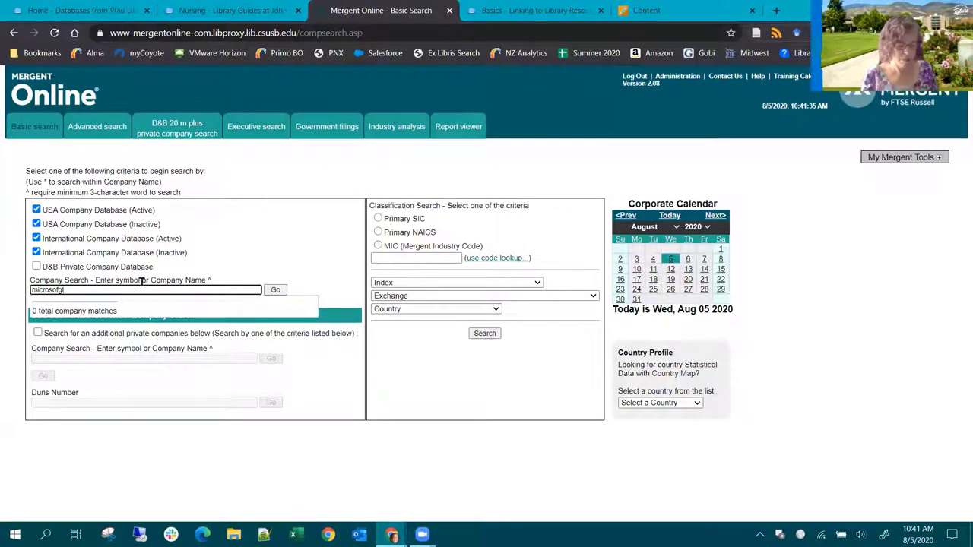
pyautogui.press('BackSpace')
pyautogui.press('BackSpace')
pyautogui.write('t')
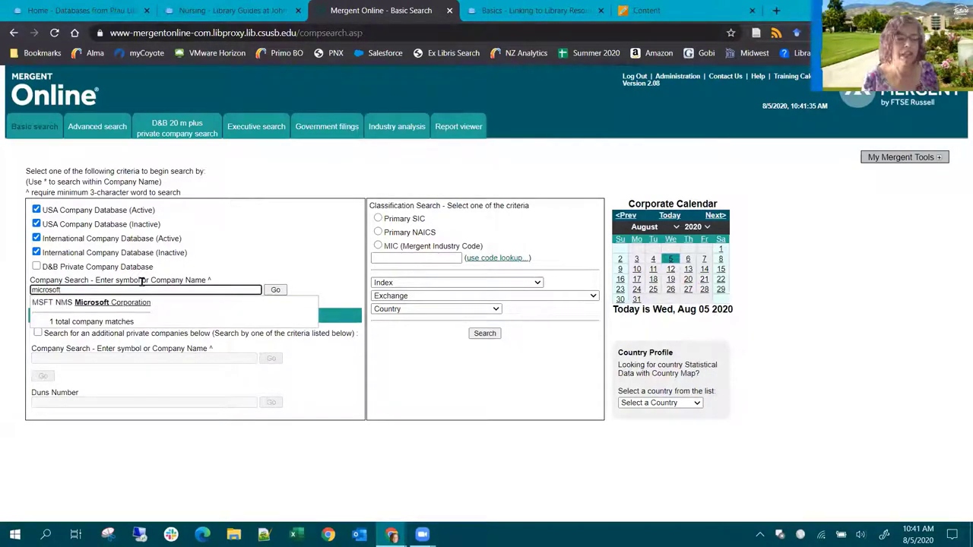
pyautogui.press('Return')
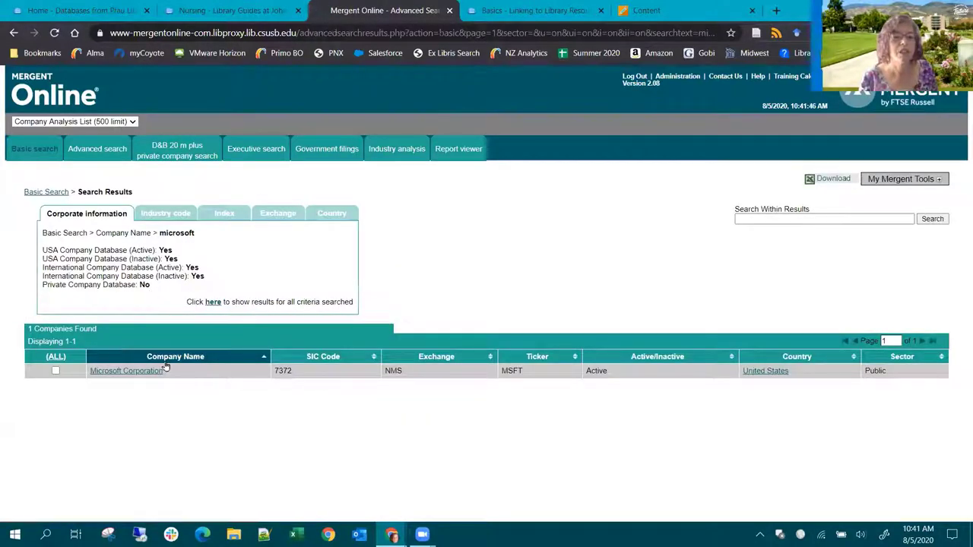
# - Open the Microsoft Corporation profile, highlight its full proxied web address for inspection, and close the Mergent page
pyautogui.click(141, 371)
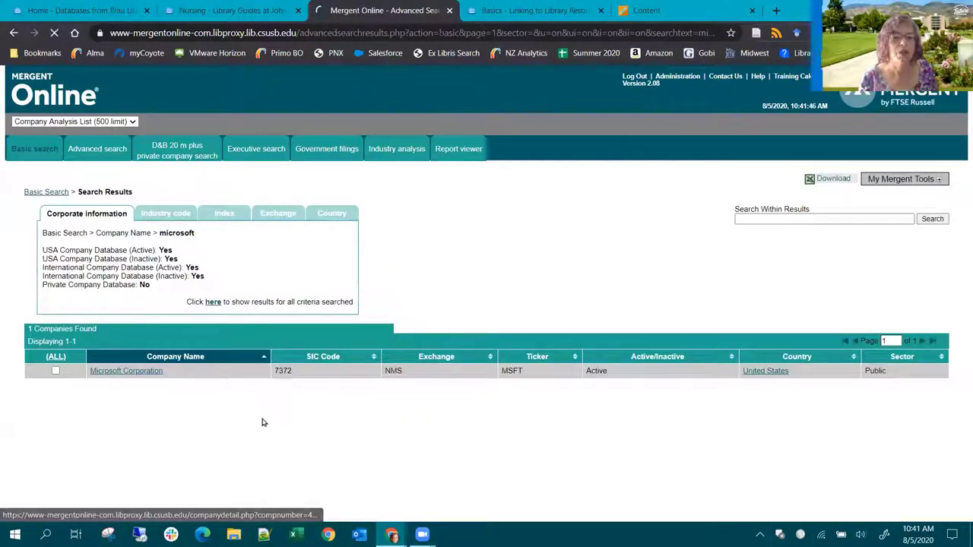
pyautogui.click(126, 372)
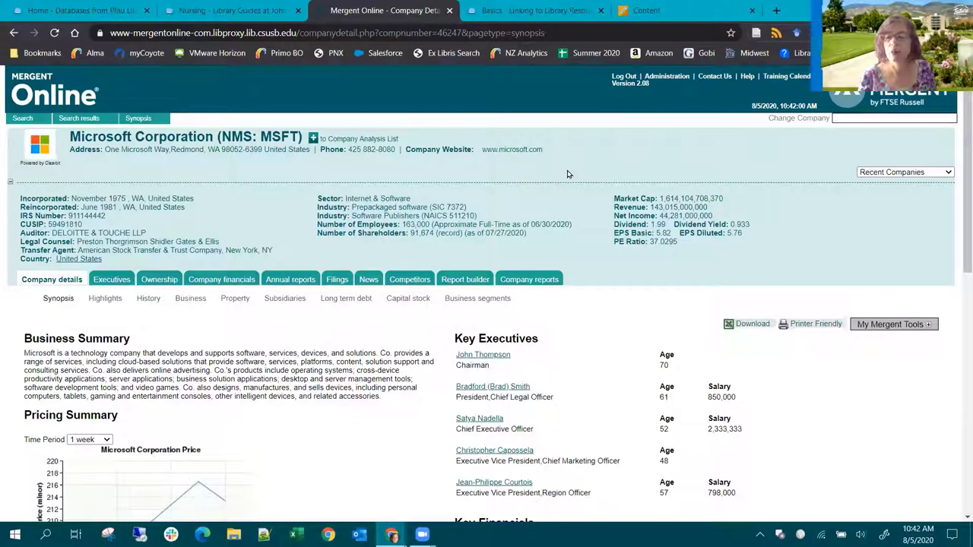
pyautogui.moveTo(110, 33); pyautogui.dragTo(561, 35)
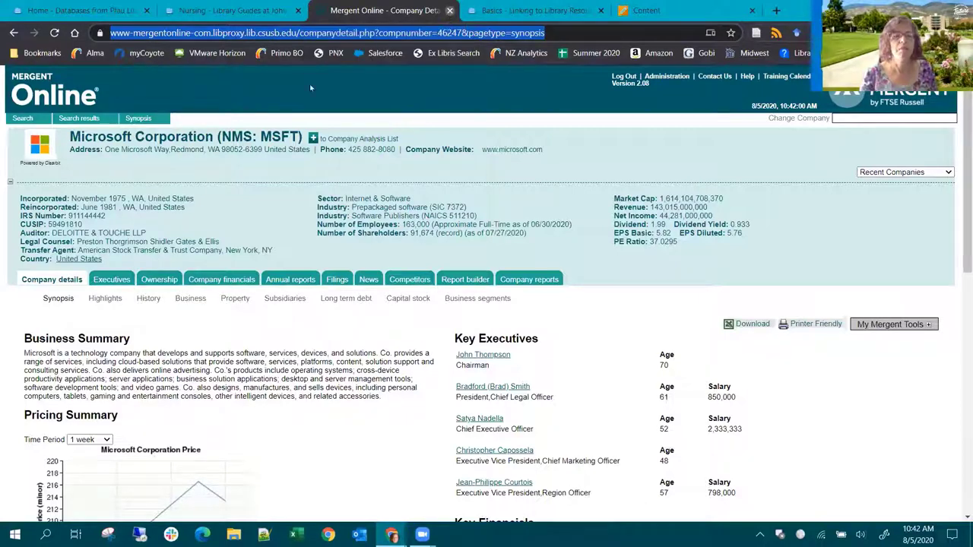
pyautogui.hotkey('ctrl', 'w')
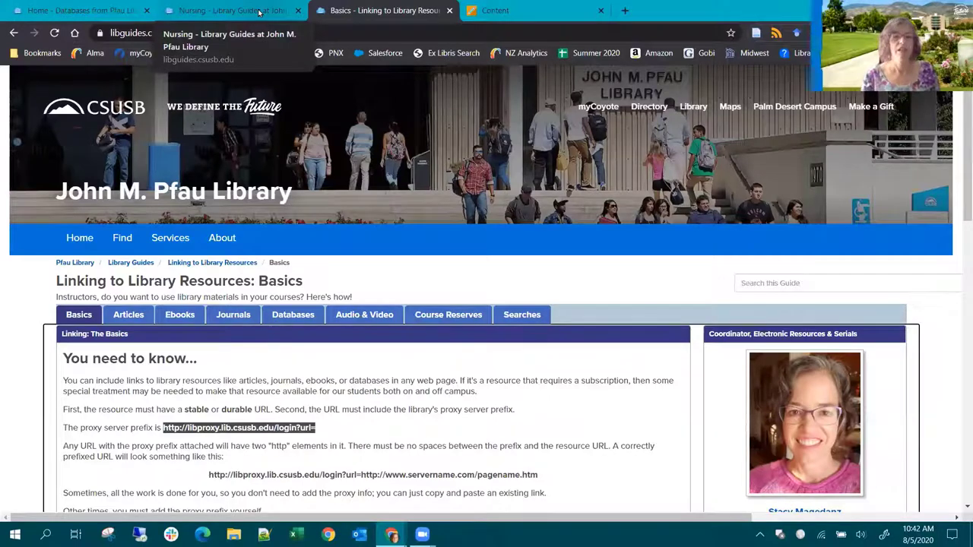
# - Examine the Articles section of the Linking to Library Resources guide, covering proxy prefixes and the EBSCOhost, ProQuest, NetAdvantage and WestlawNext instructions
pyautogui.scroll(-3, 372, 360)
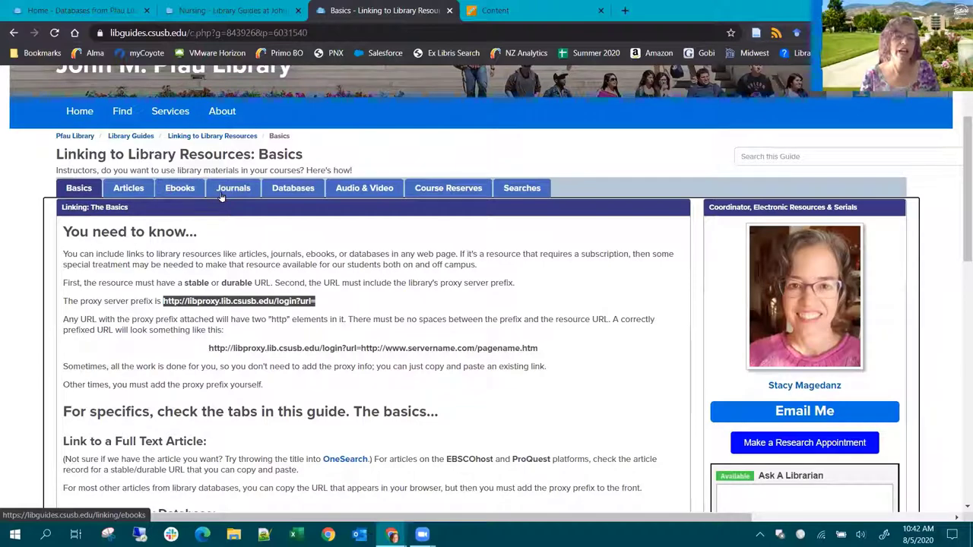
pyautogui.click(137, 190)
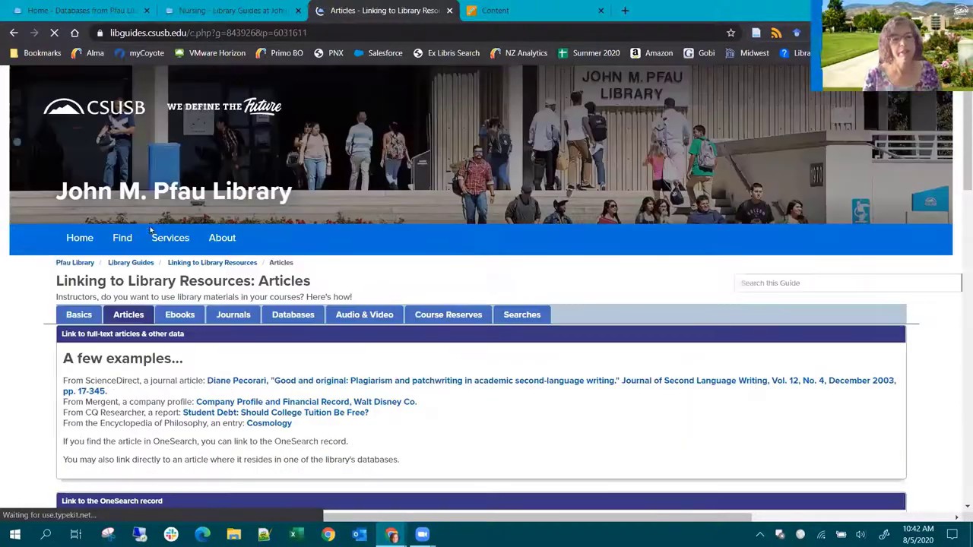
pyautogui.scroll(-5, 361, 336)
pyautogui.scroll(-15, 361, 337)
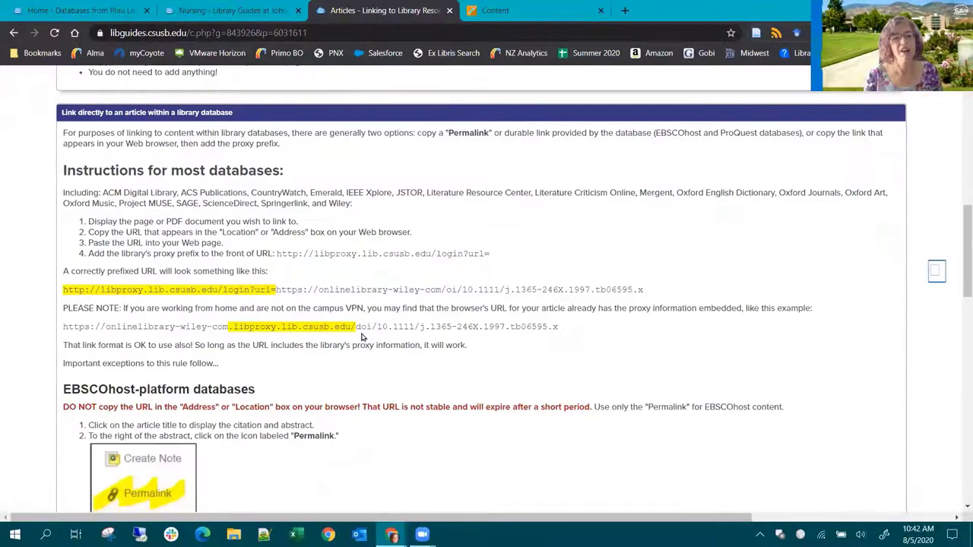
pyautogui.scroll(-4, 362, 337)
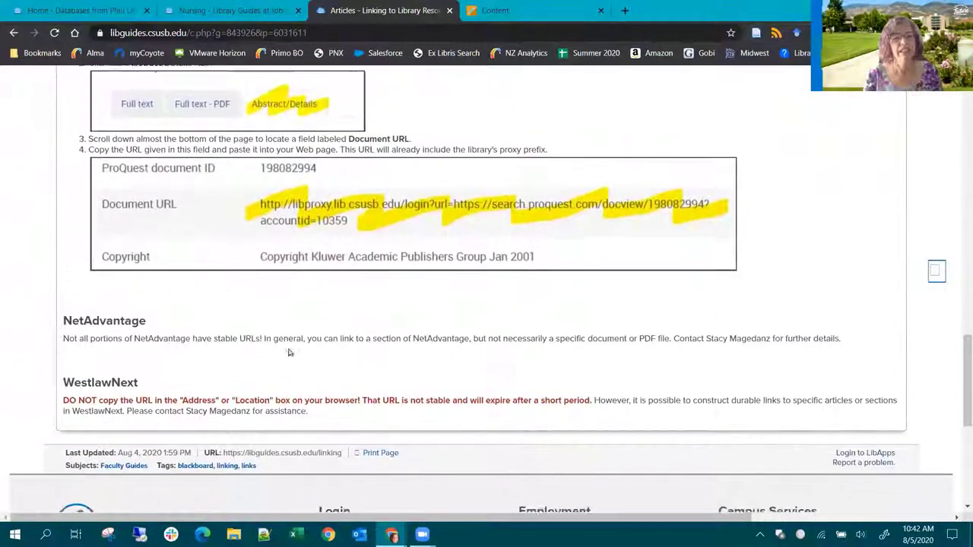
pyautogui.scroll(3, 420, 342)
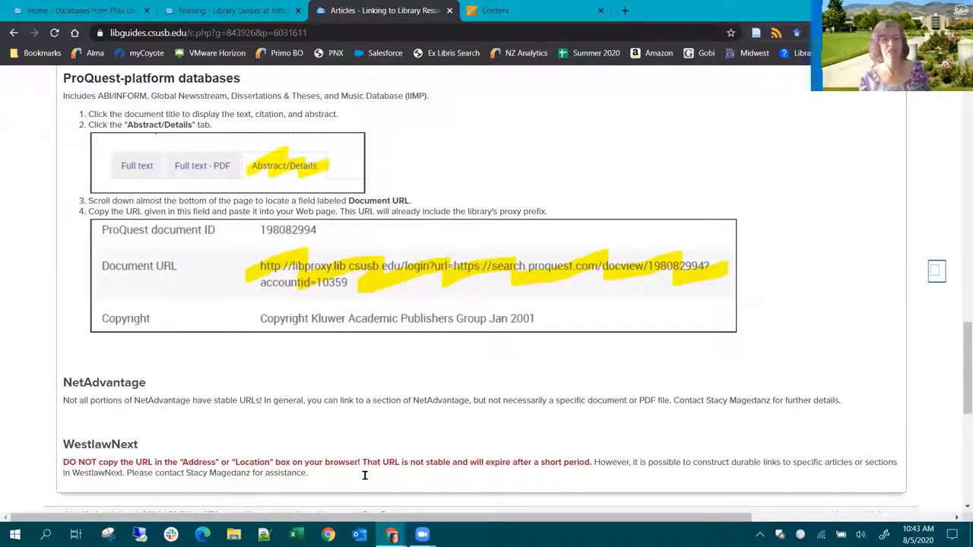
pyautogui.scroll(3, 455, 327)
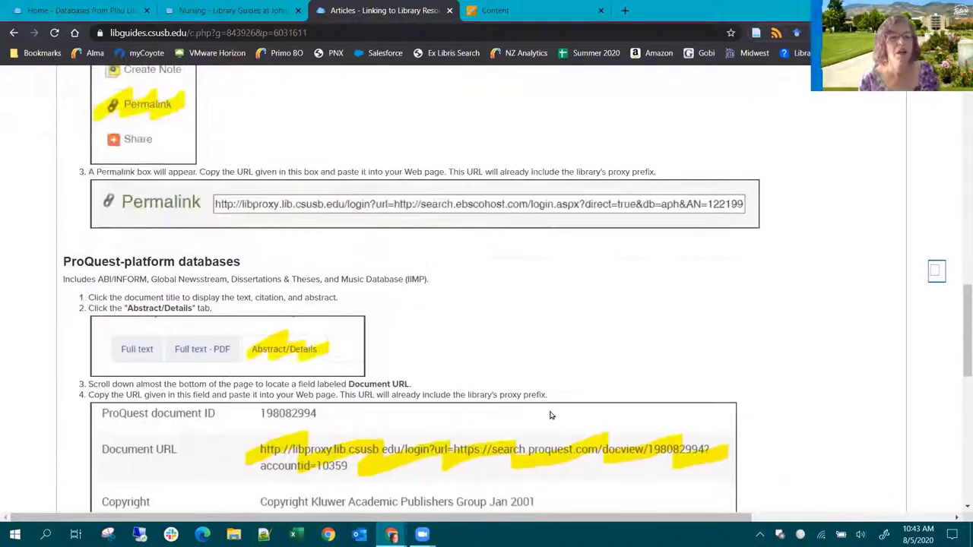
pyautogui.scroll(3, 513, 291)
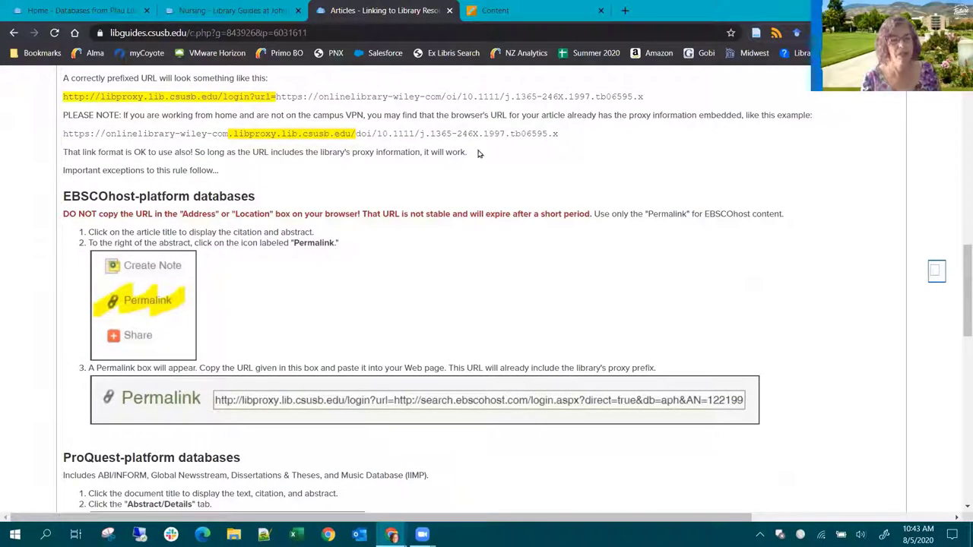
pyautogui.scroll(3, 450, 155)
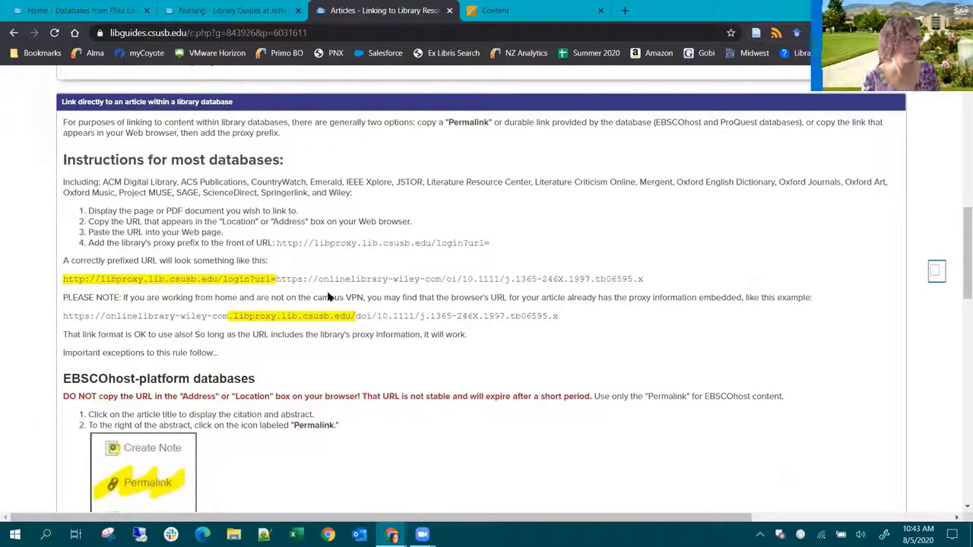
pyautogui.scroll(1, 342, 349)
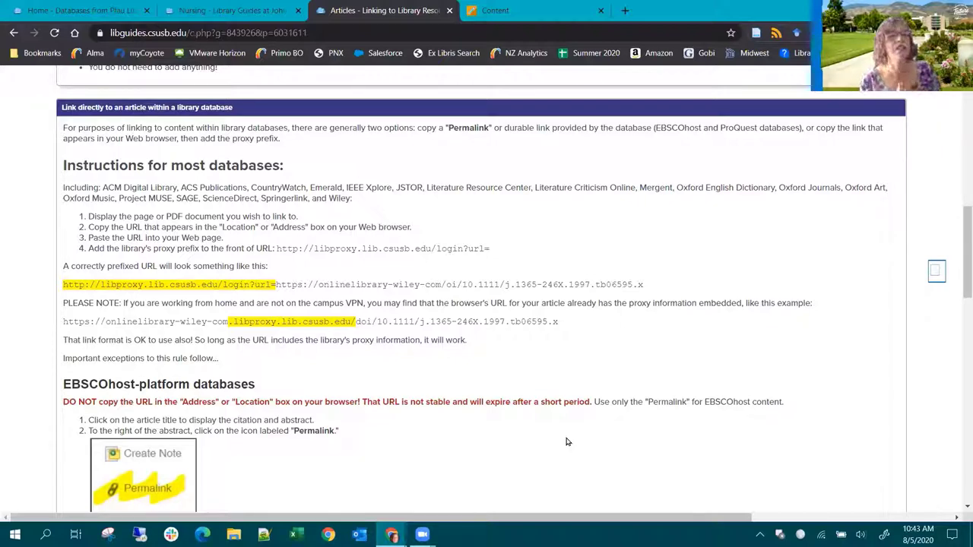
pyautogui.scroll(10, 578, 426)
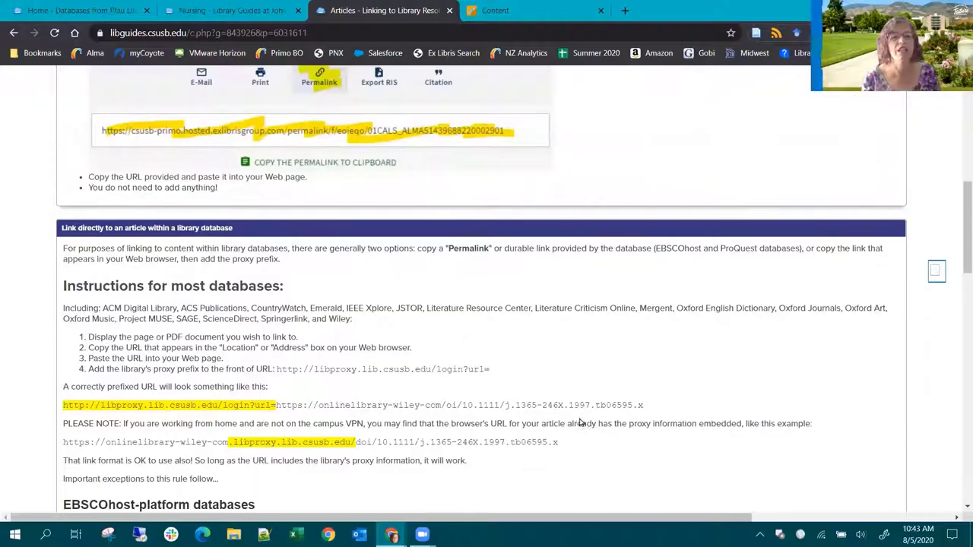
pyautogui.scroll(2, 595, 378)
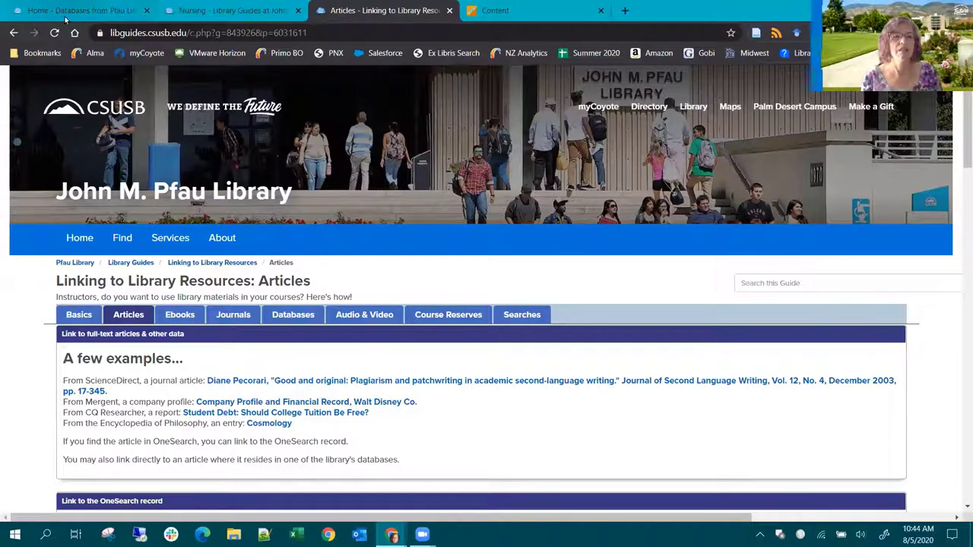
# - Close the Nursing databases page, check the links in the Blackboard course content, and return to the Articles linking guide
pyautogui.click(67, 13)
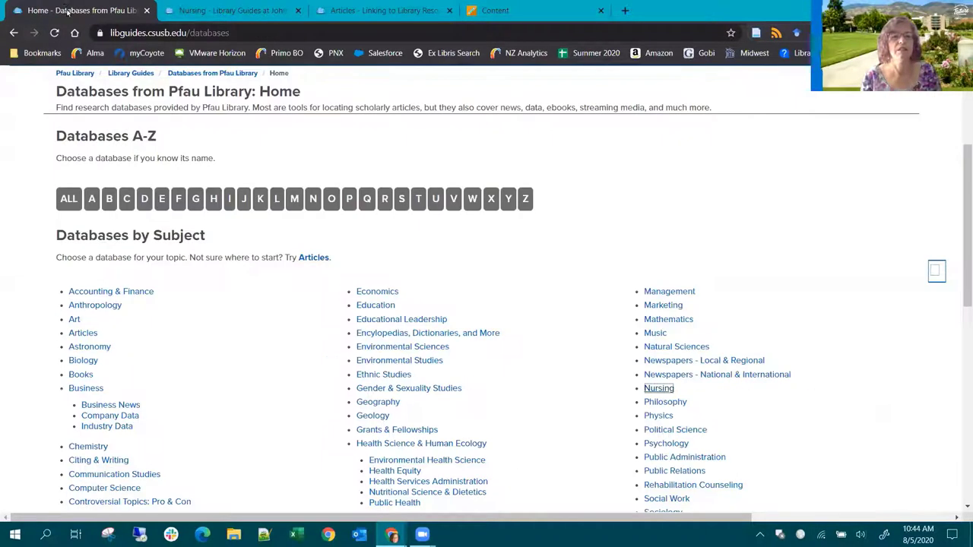
pyautogui.click(658, 388)
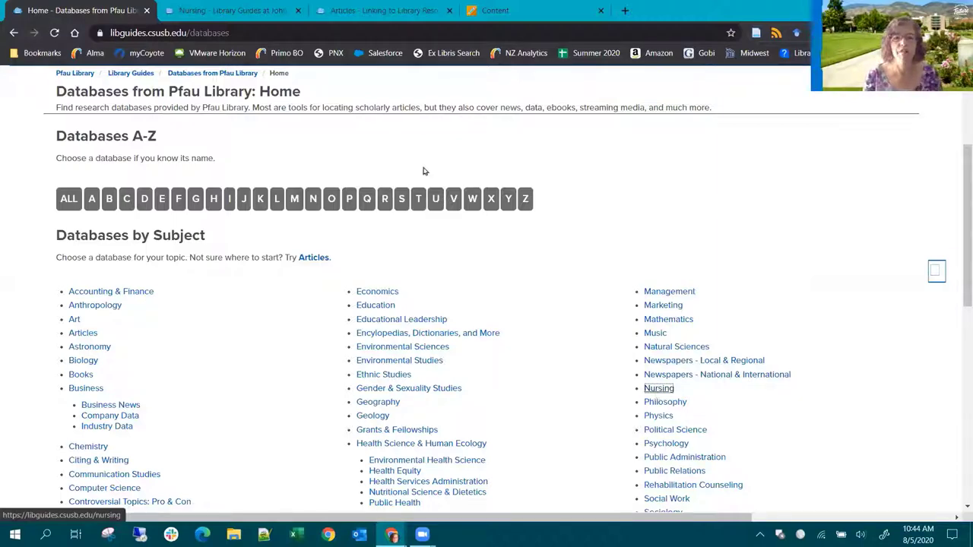
pyautogui.click(224, 10)
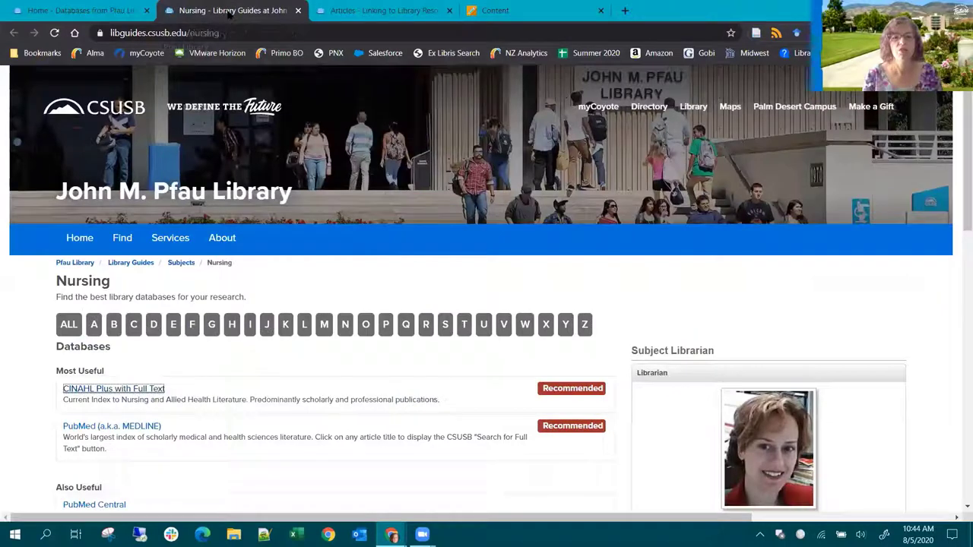
pyautogui.click(297, 11)
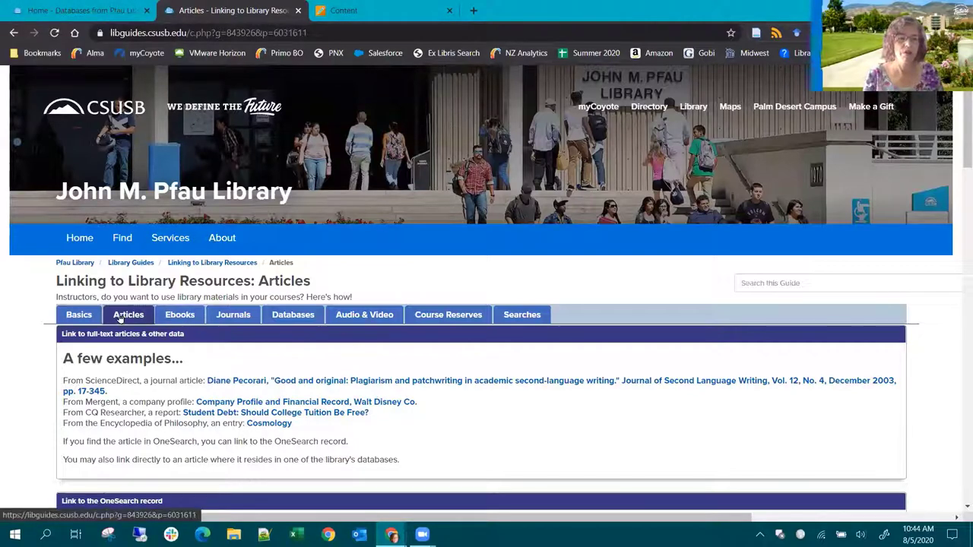
pyautogui.click(368, 10)
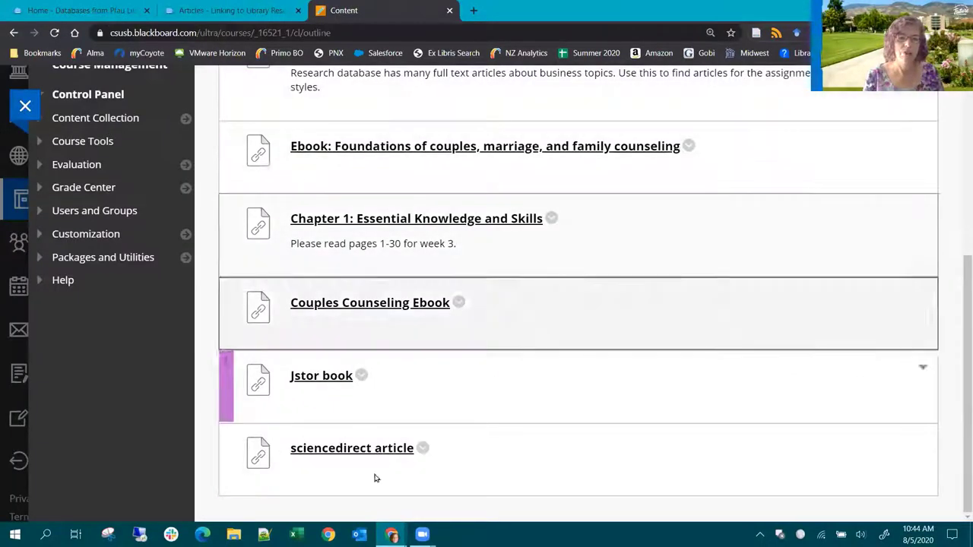
pyautogui.click(237, 8)
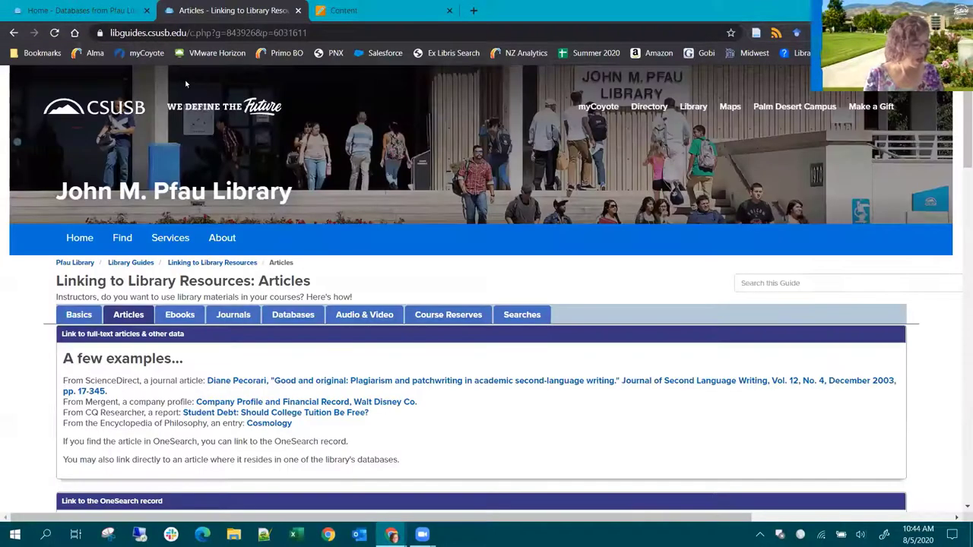